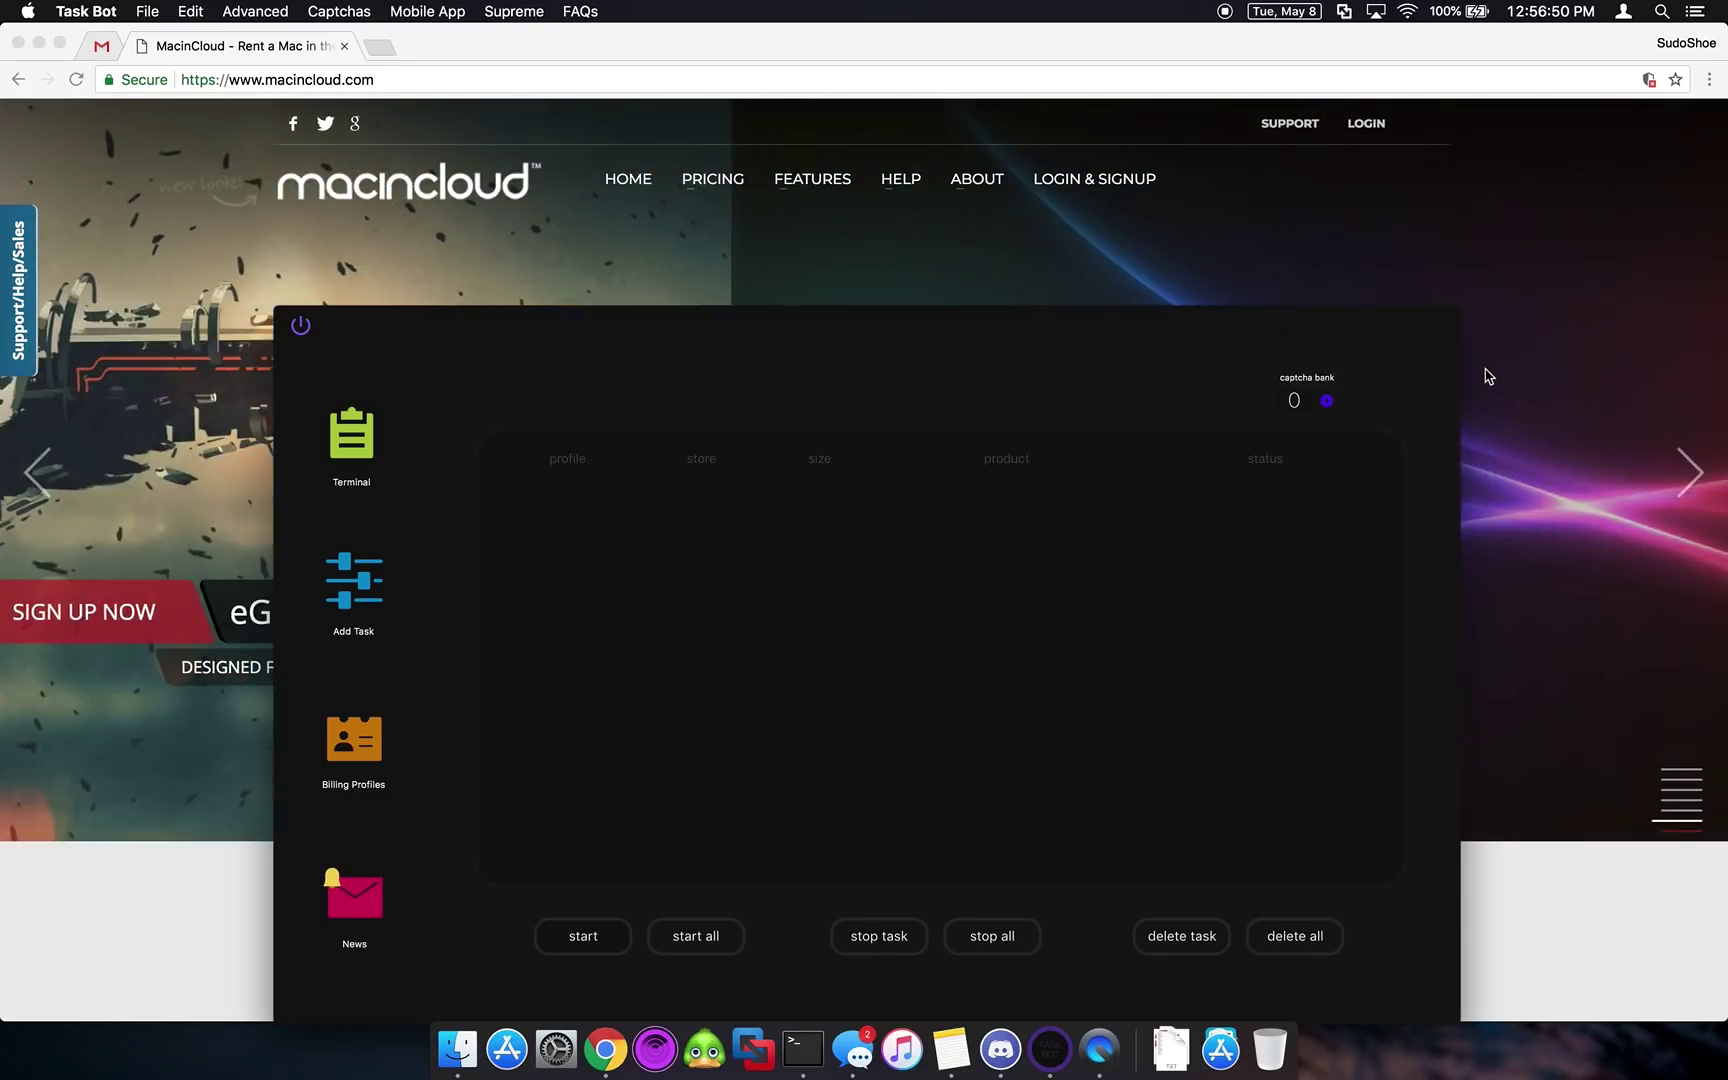
Step: Bring the MacinCloud homepage in Chrome to the front
click(722, 134)
Step: Browse the macincloud.com homepage and go to Pricing's Compare Plans
click(390, 82)
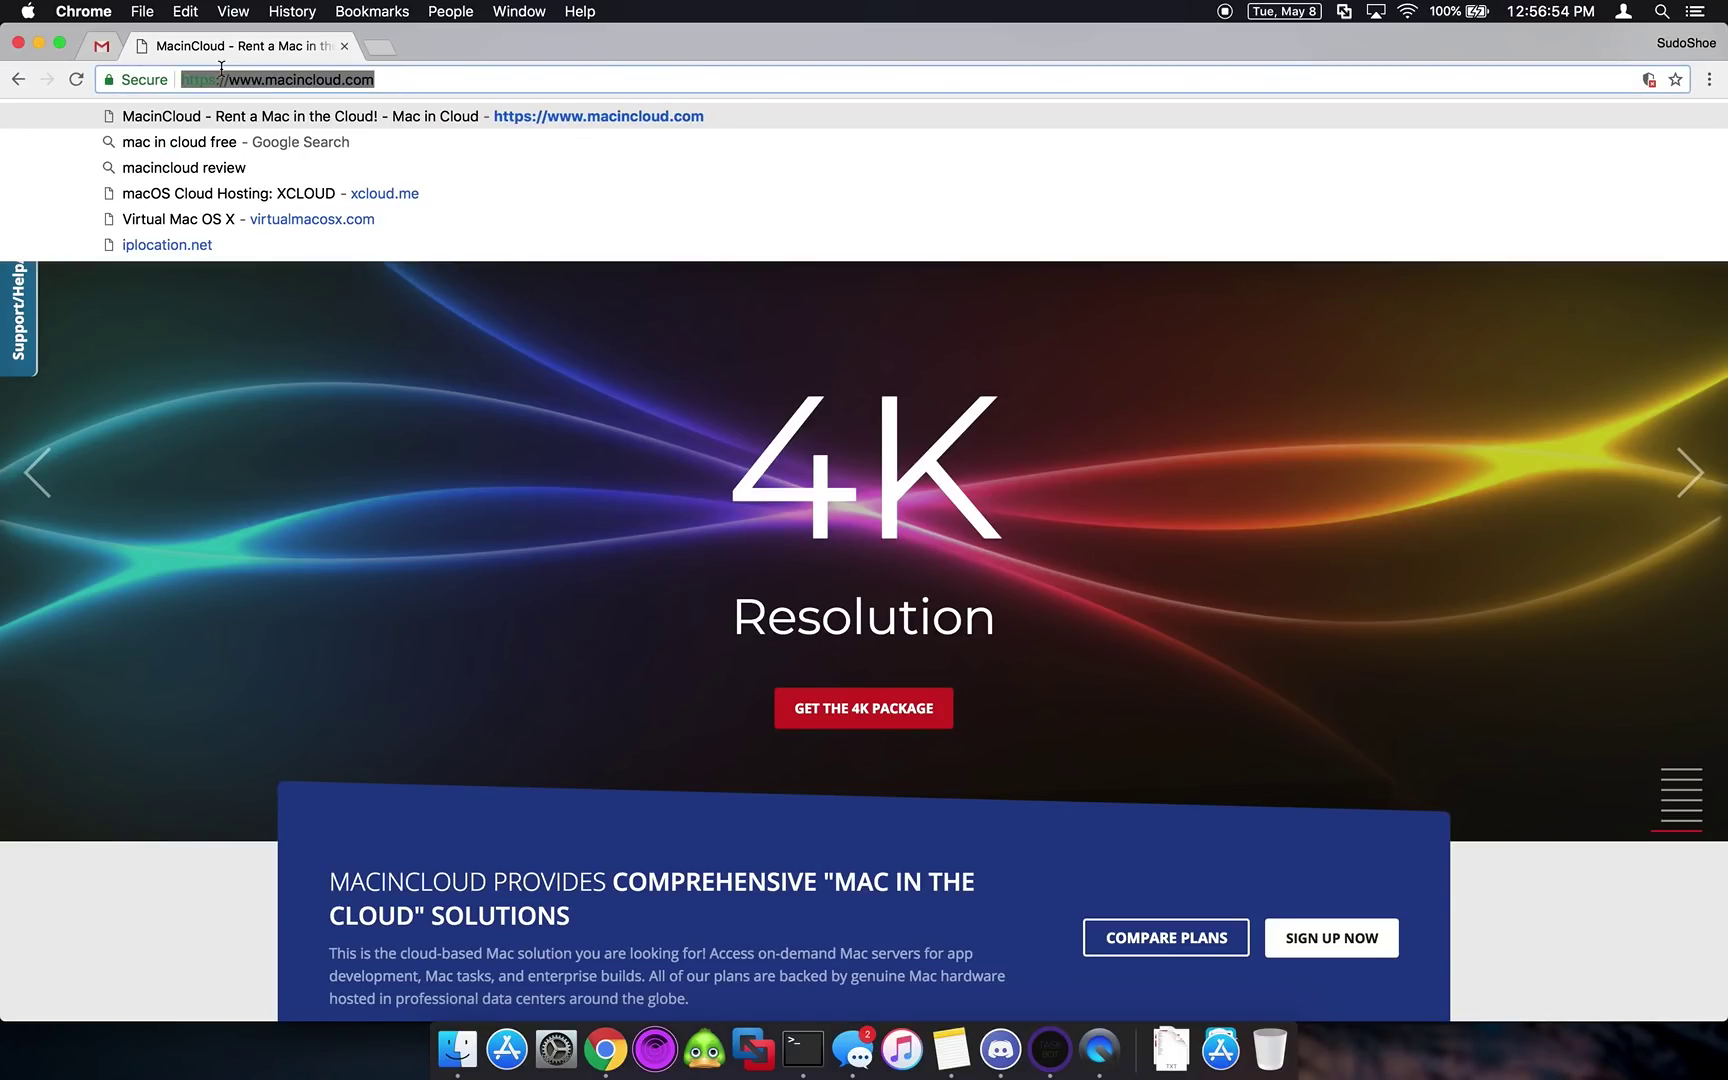
click(398, 79)
click(642, 347)
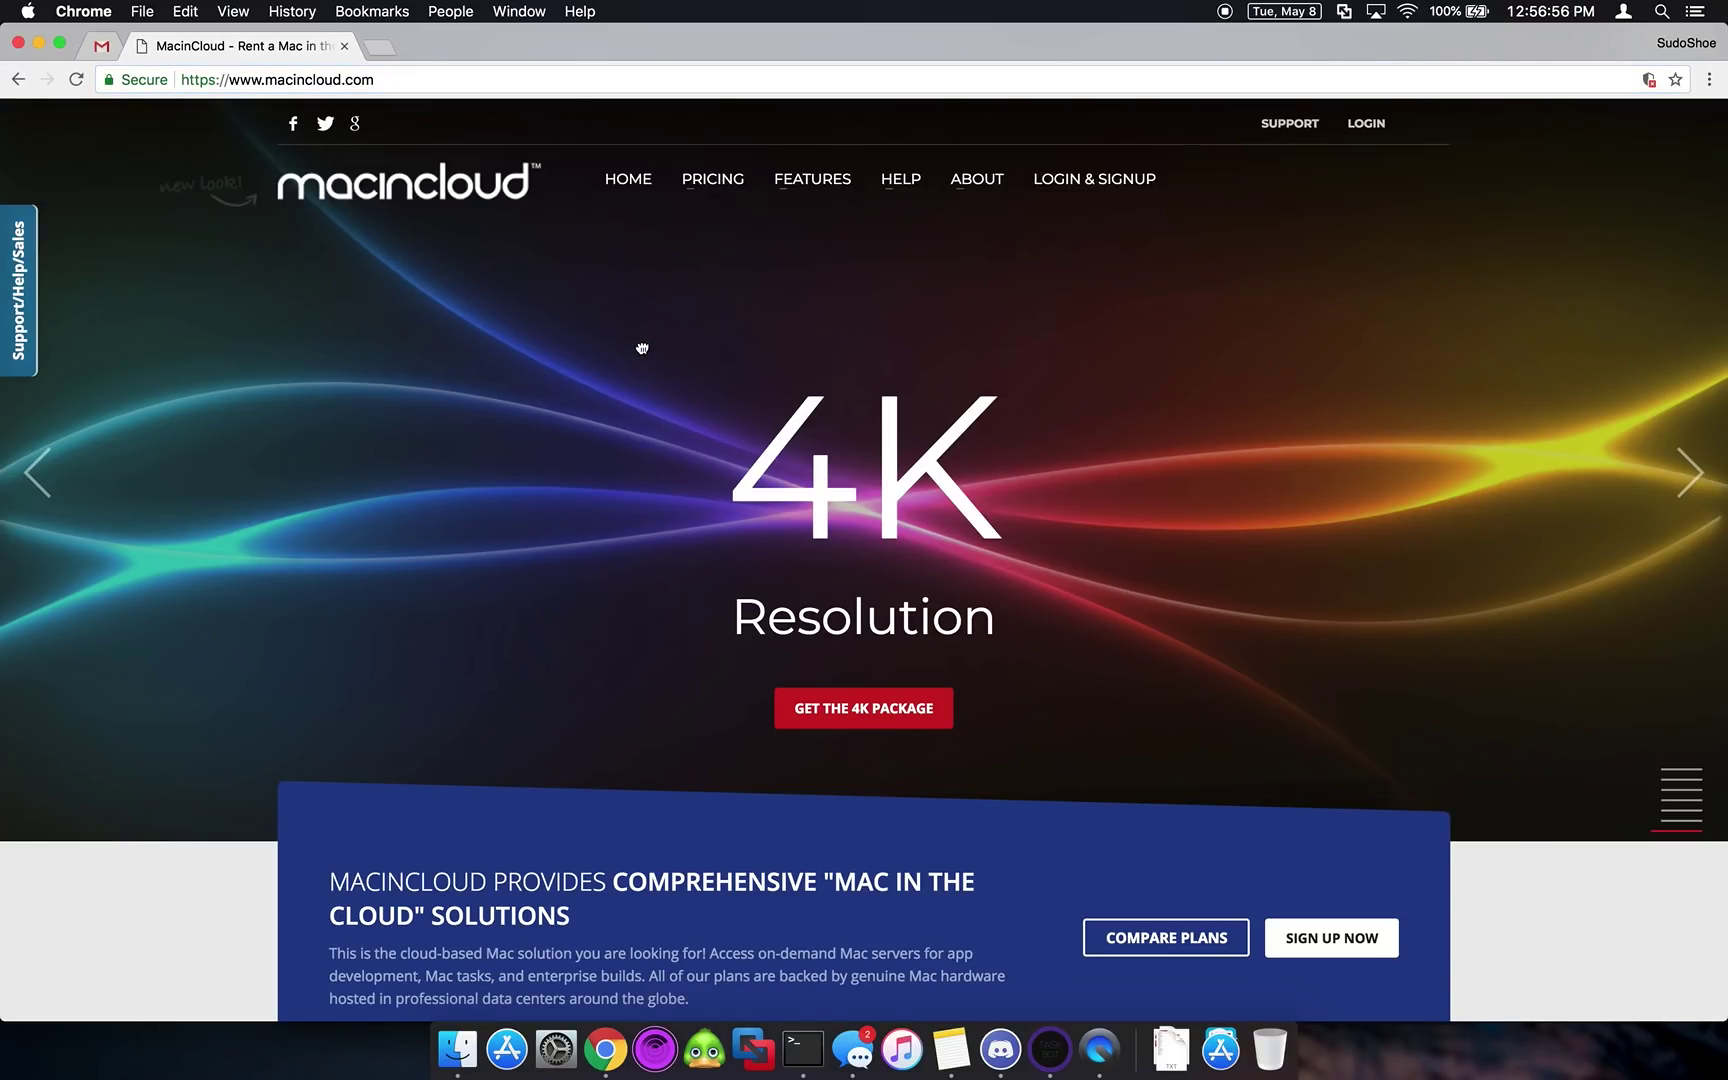
scroll(1050, 592, down, 5)
scroll(1050, 592, down, 20)
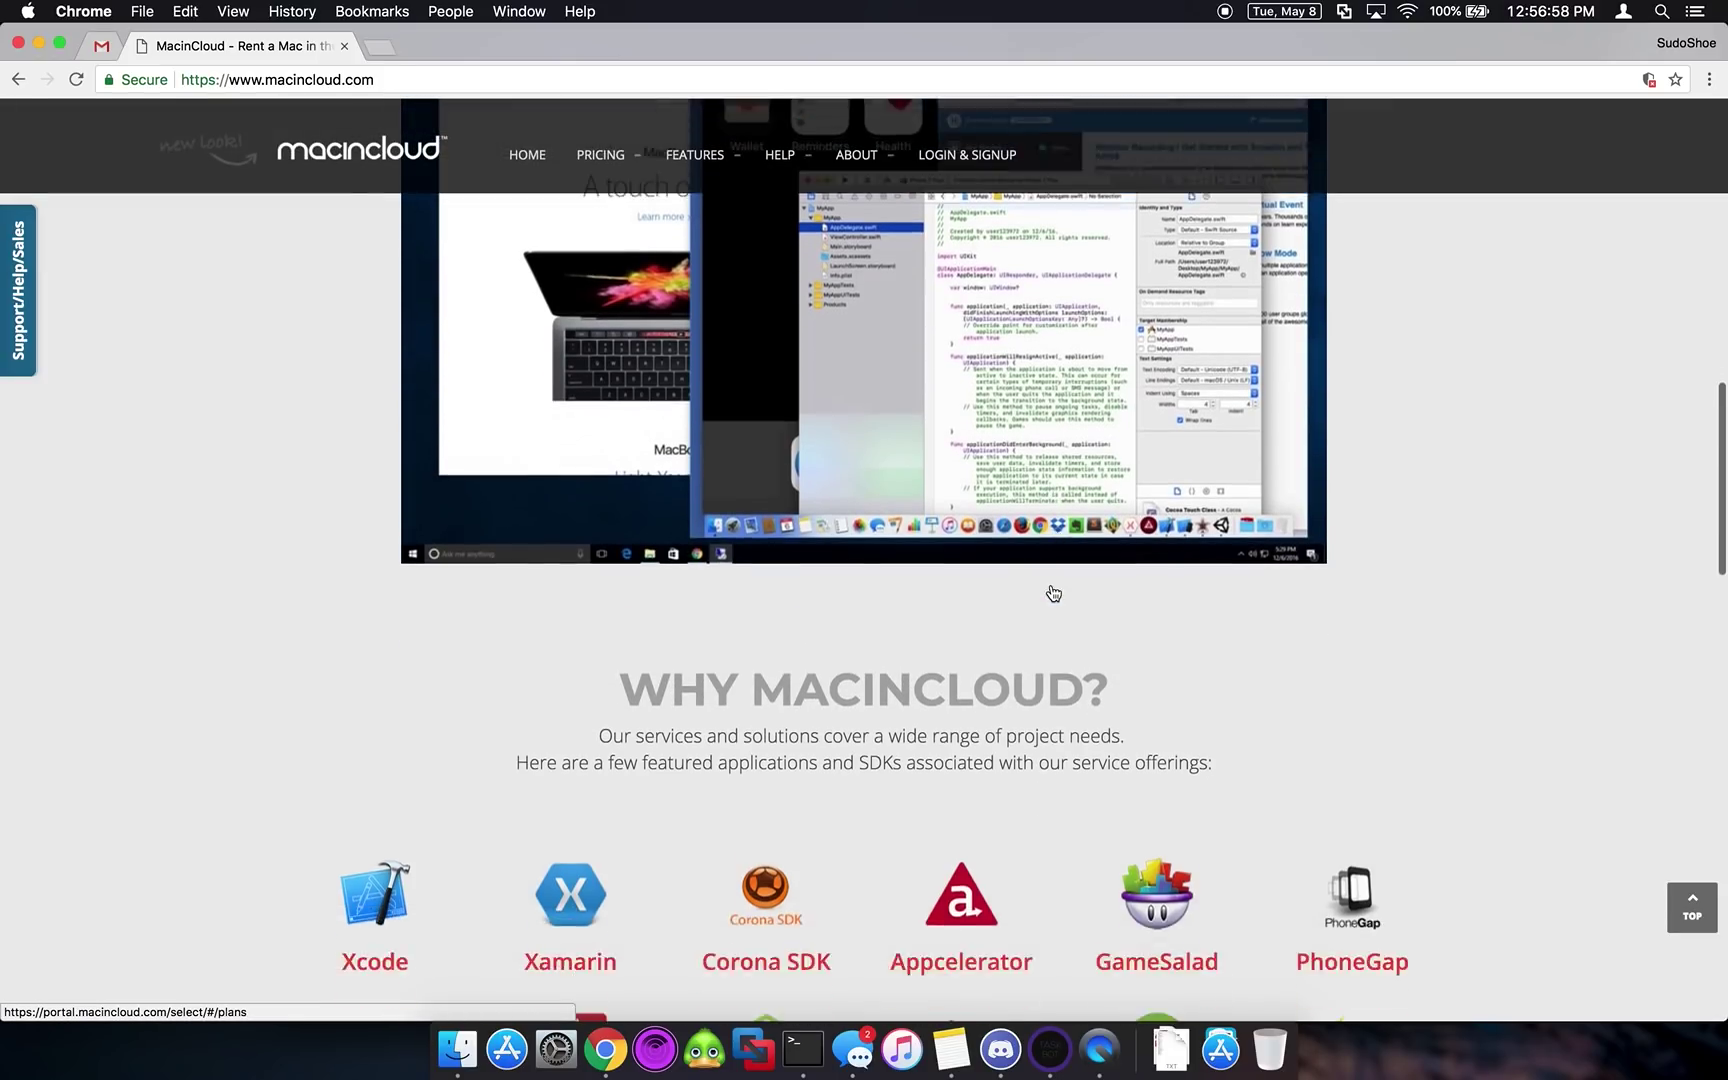
scroll(1050, 591, down, 3)
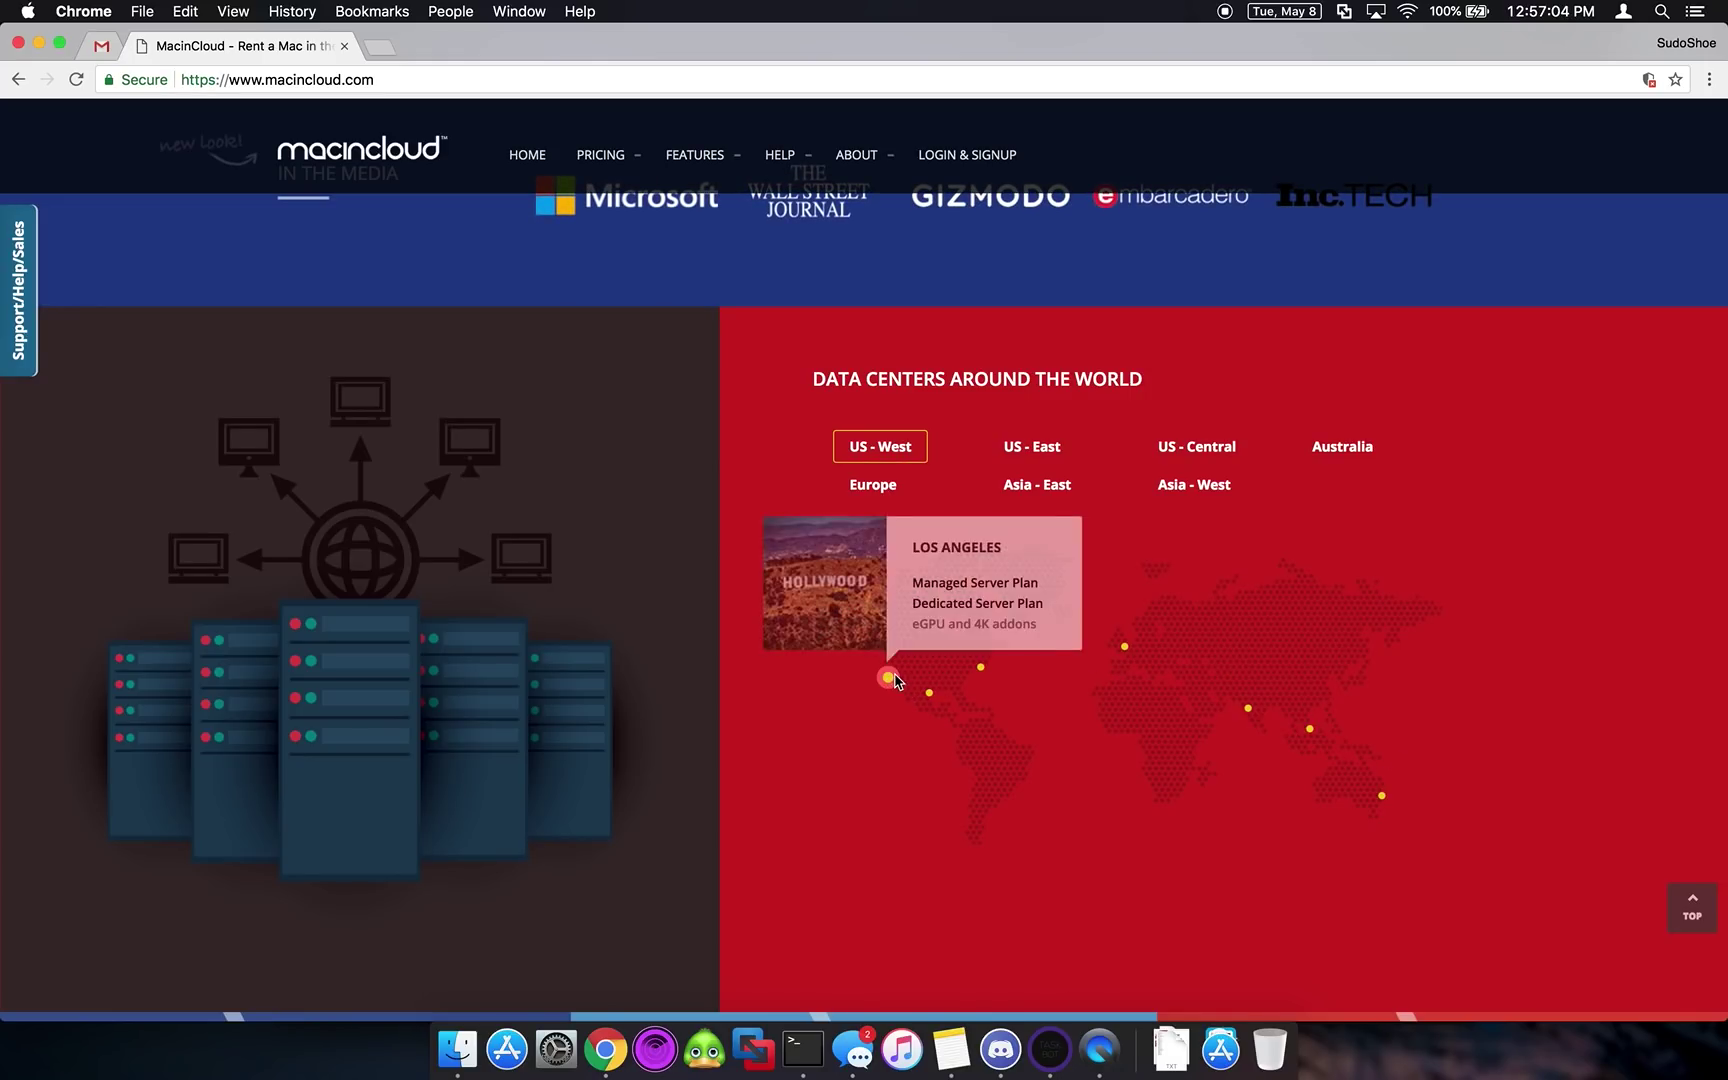
scroll(896, 641, up, 2)
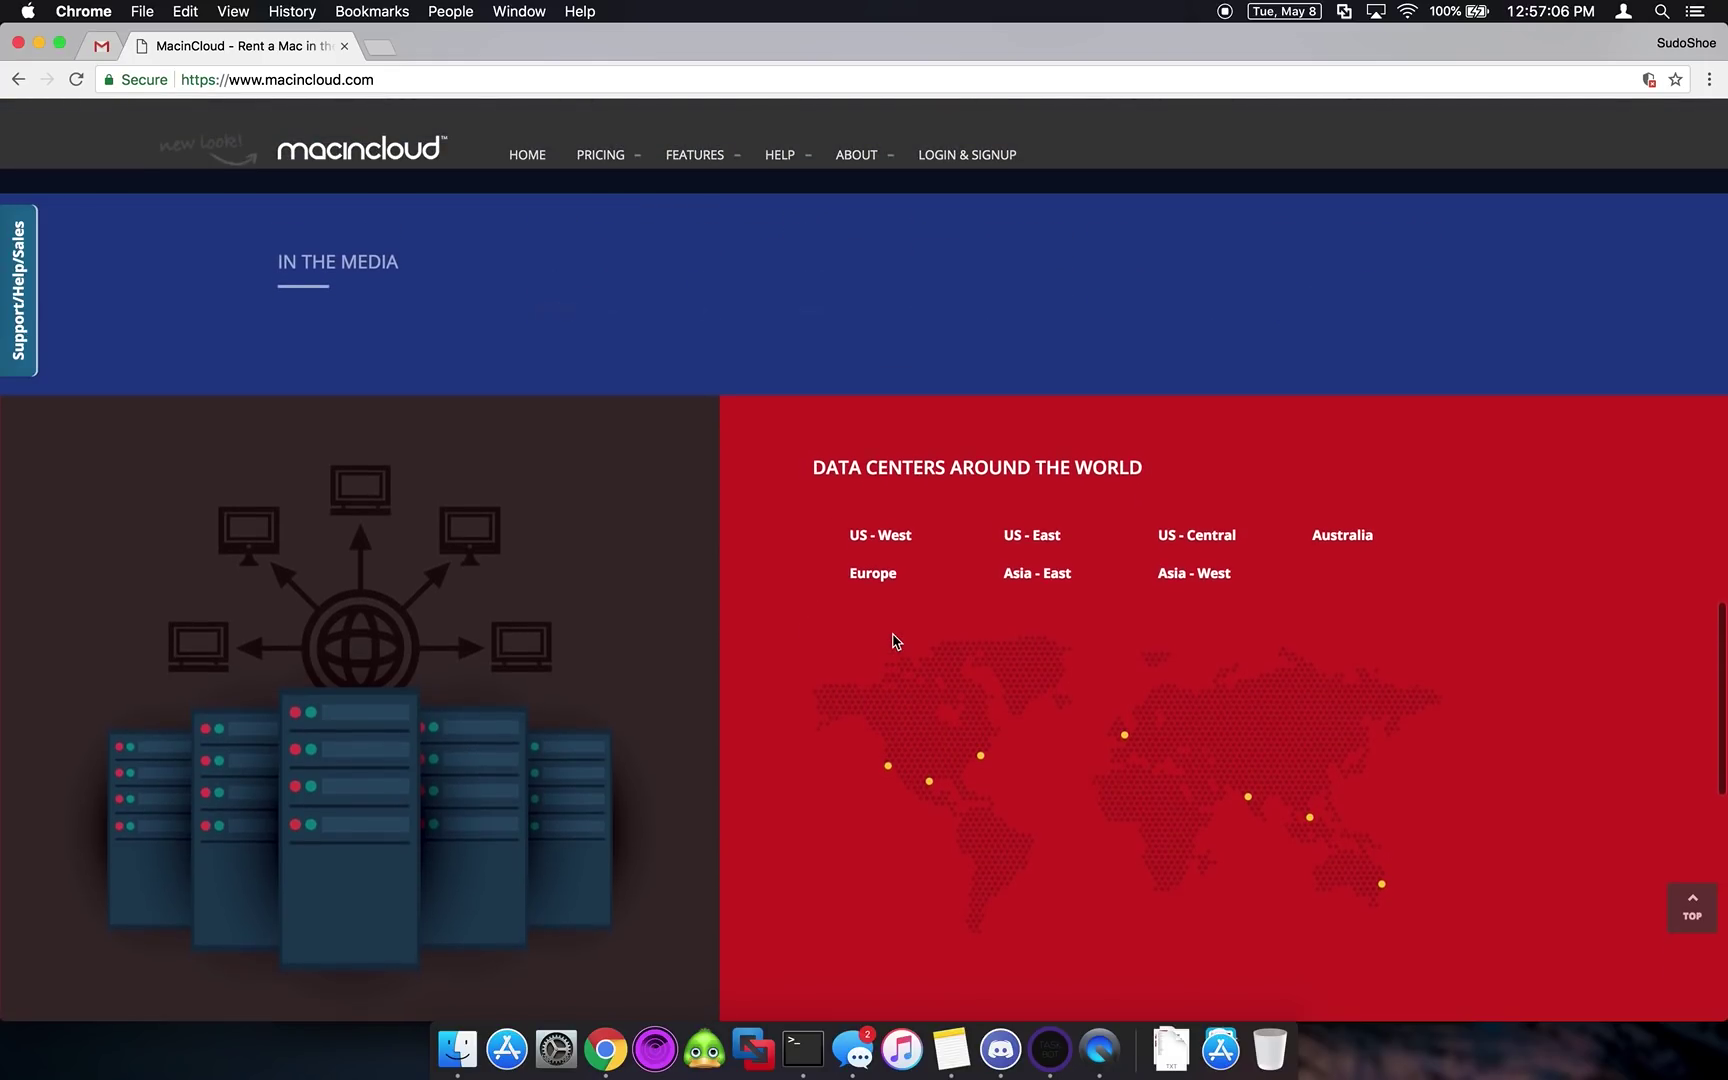
scroll(900, 650, up, 1)
scroll(961, 668, up, 15)
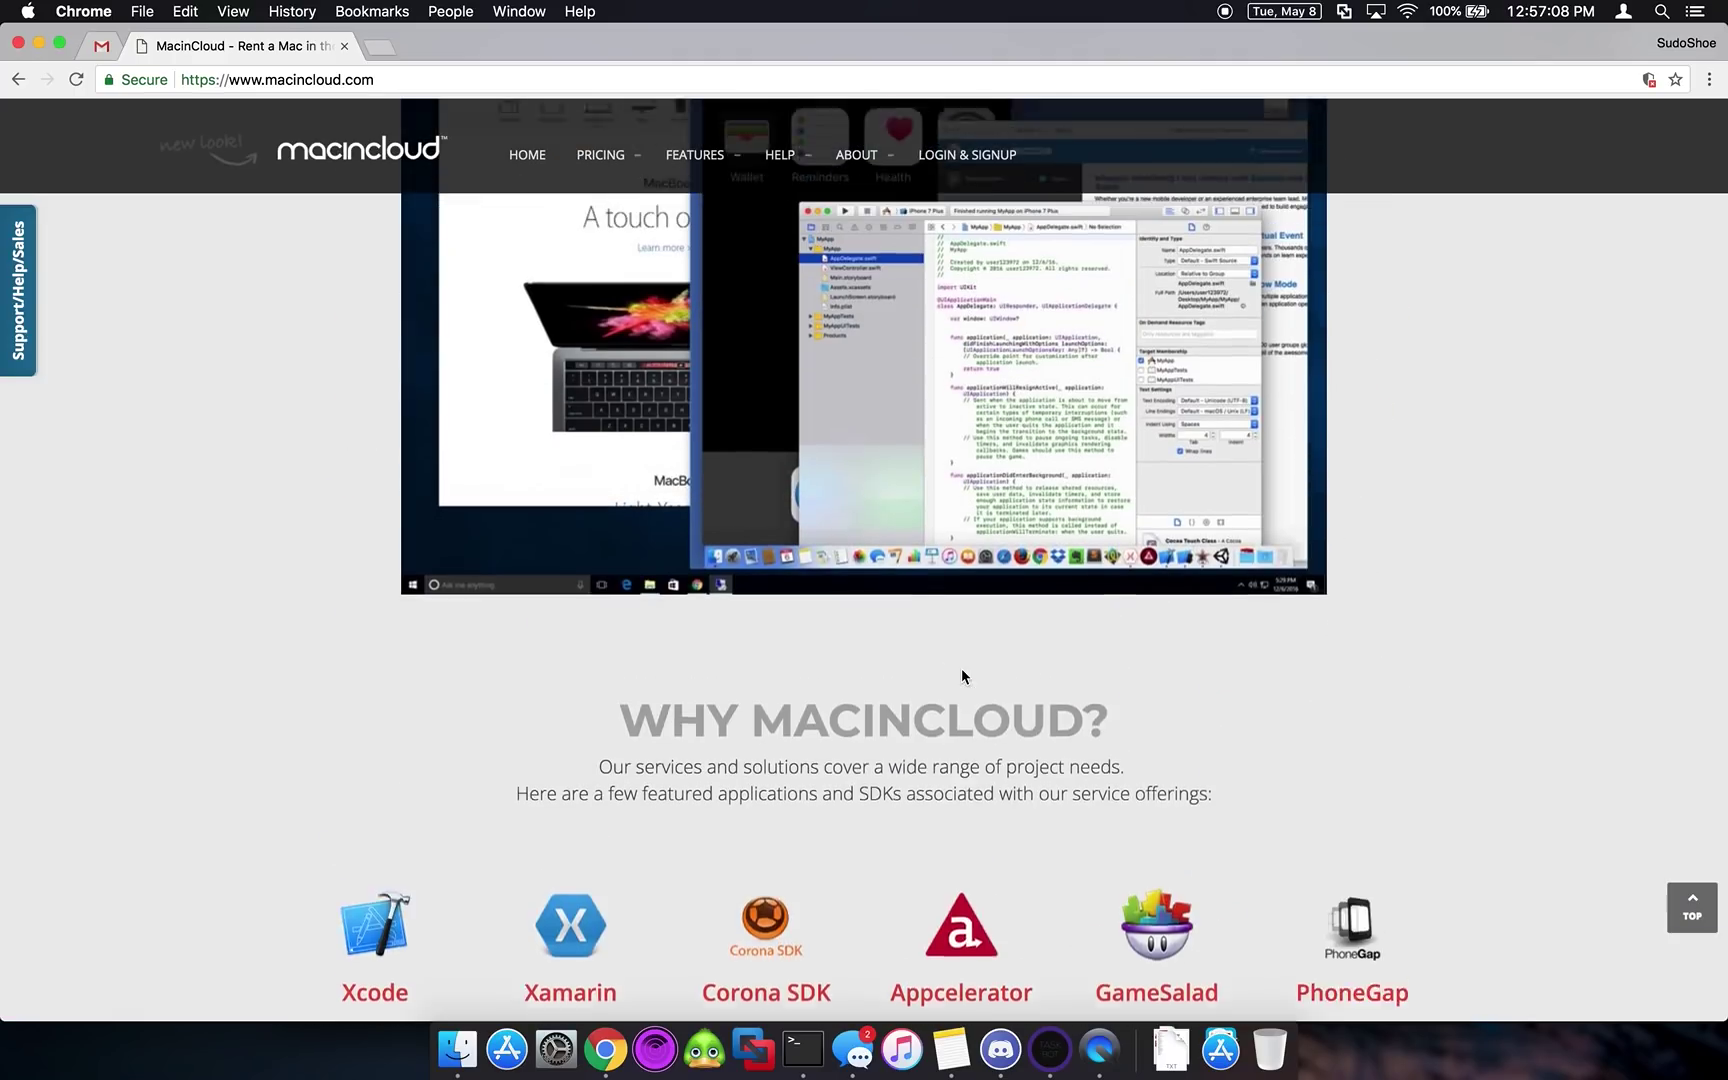
mouse_move(720, 195)
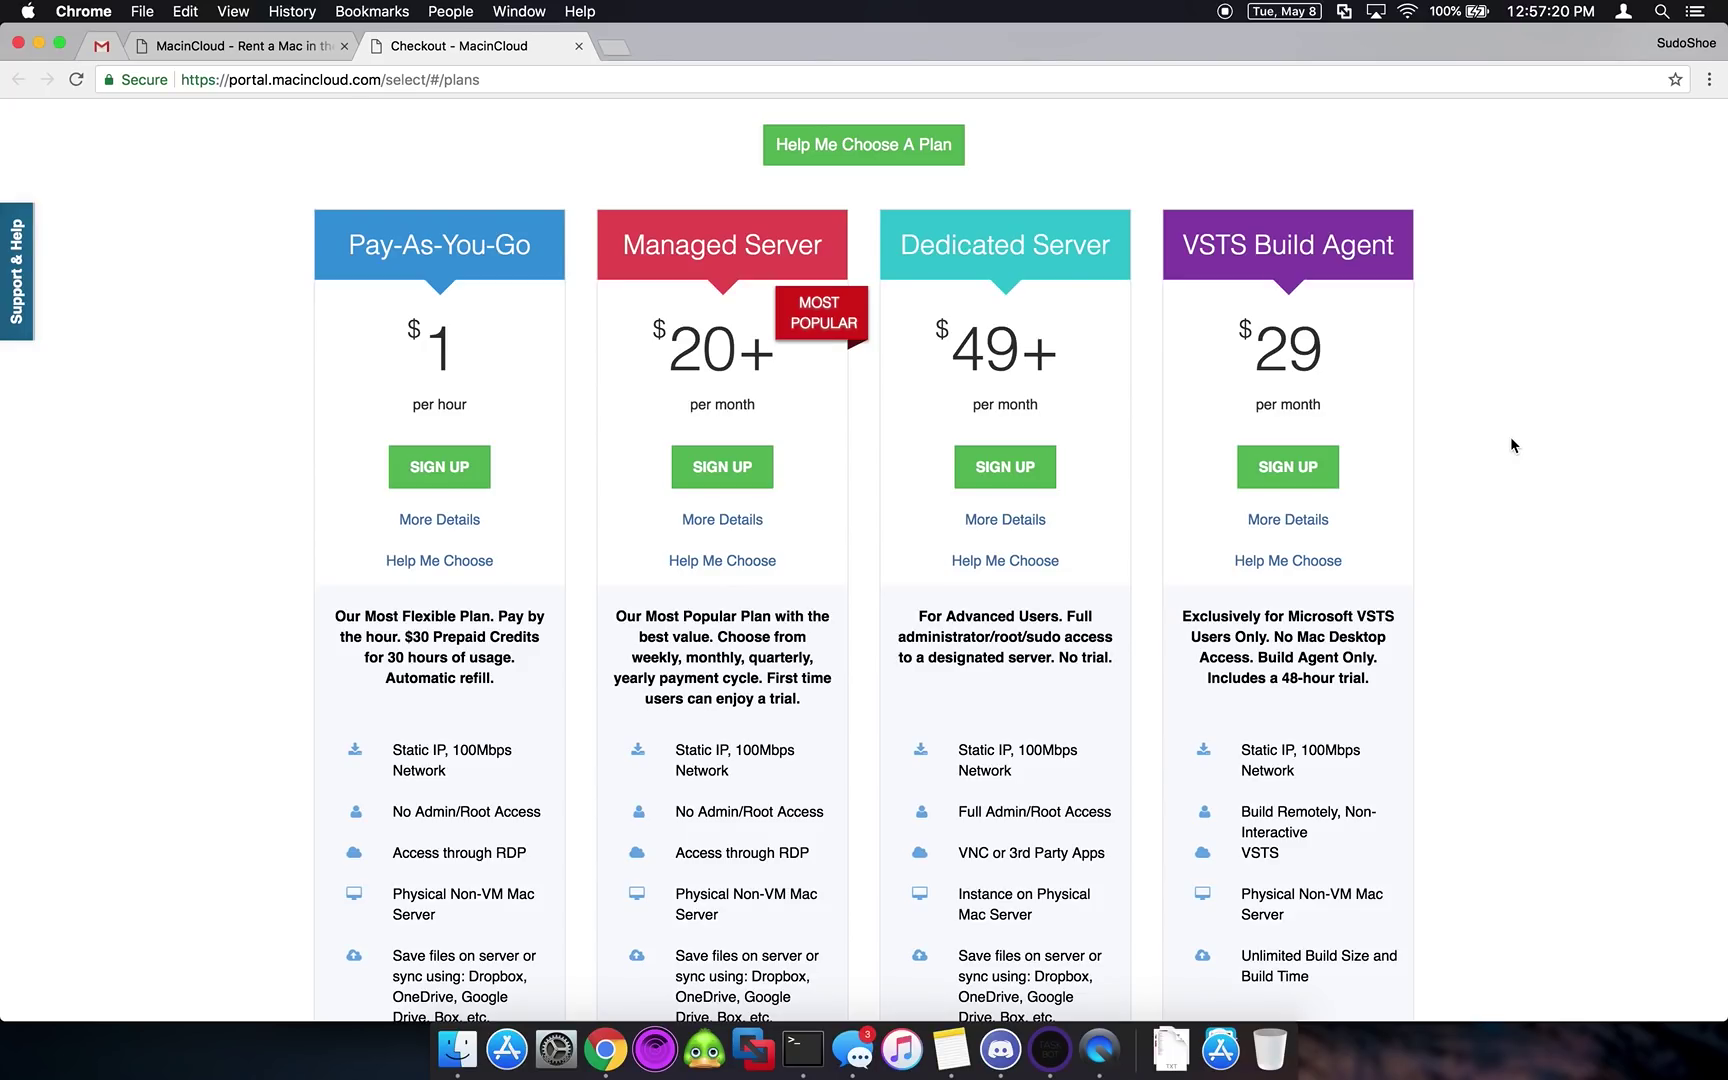
Step: Compare the plan cards, noting Managed Server's No Admin/Root Access, then sign up for Dedicated Server
scroll(1511, 438, up, 1)
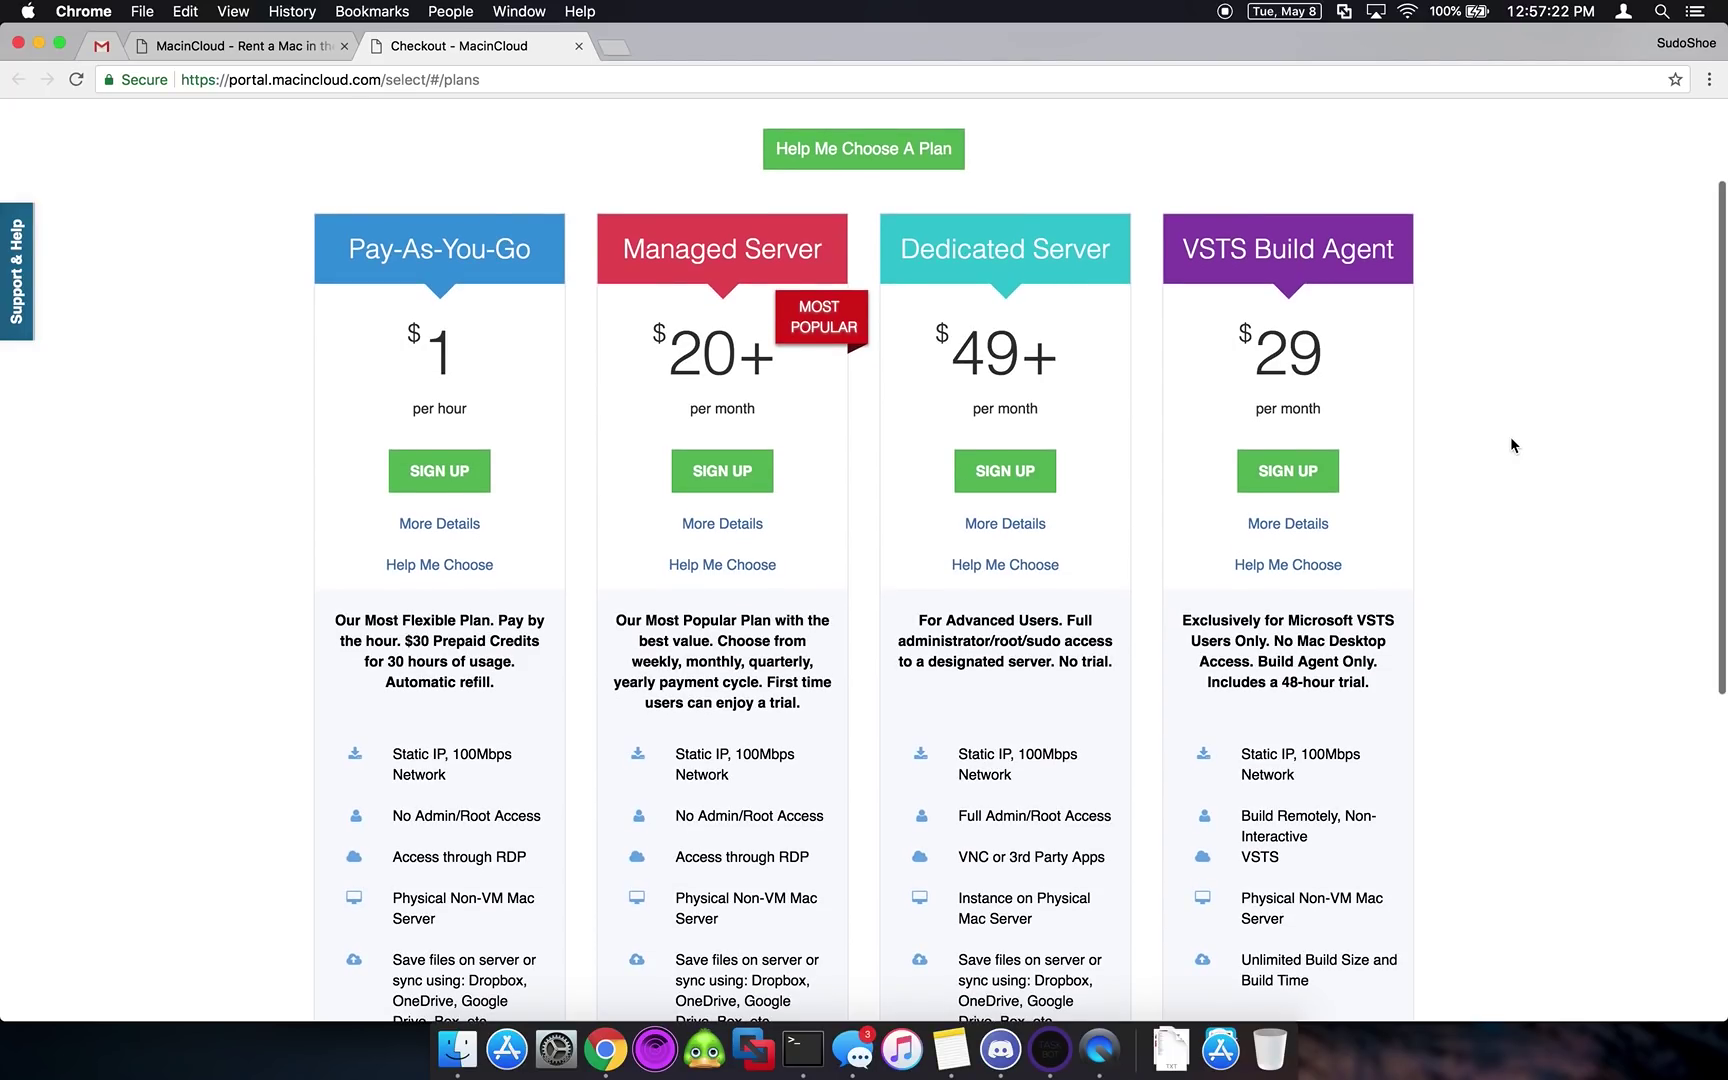
scroll(1511, 438, up, 1)
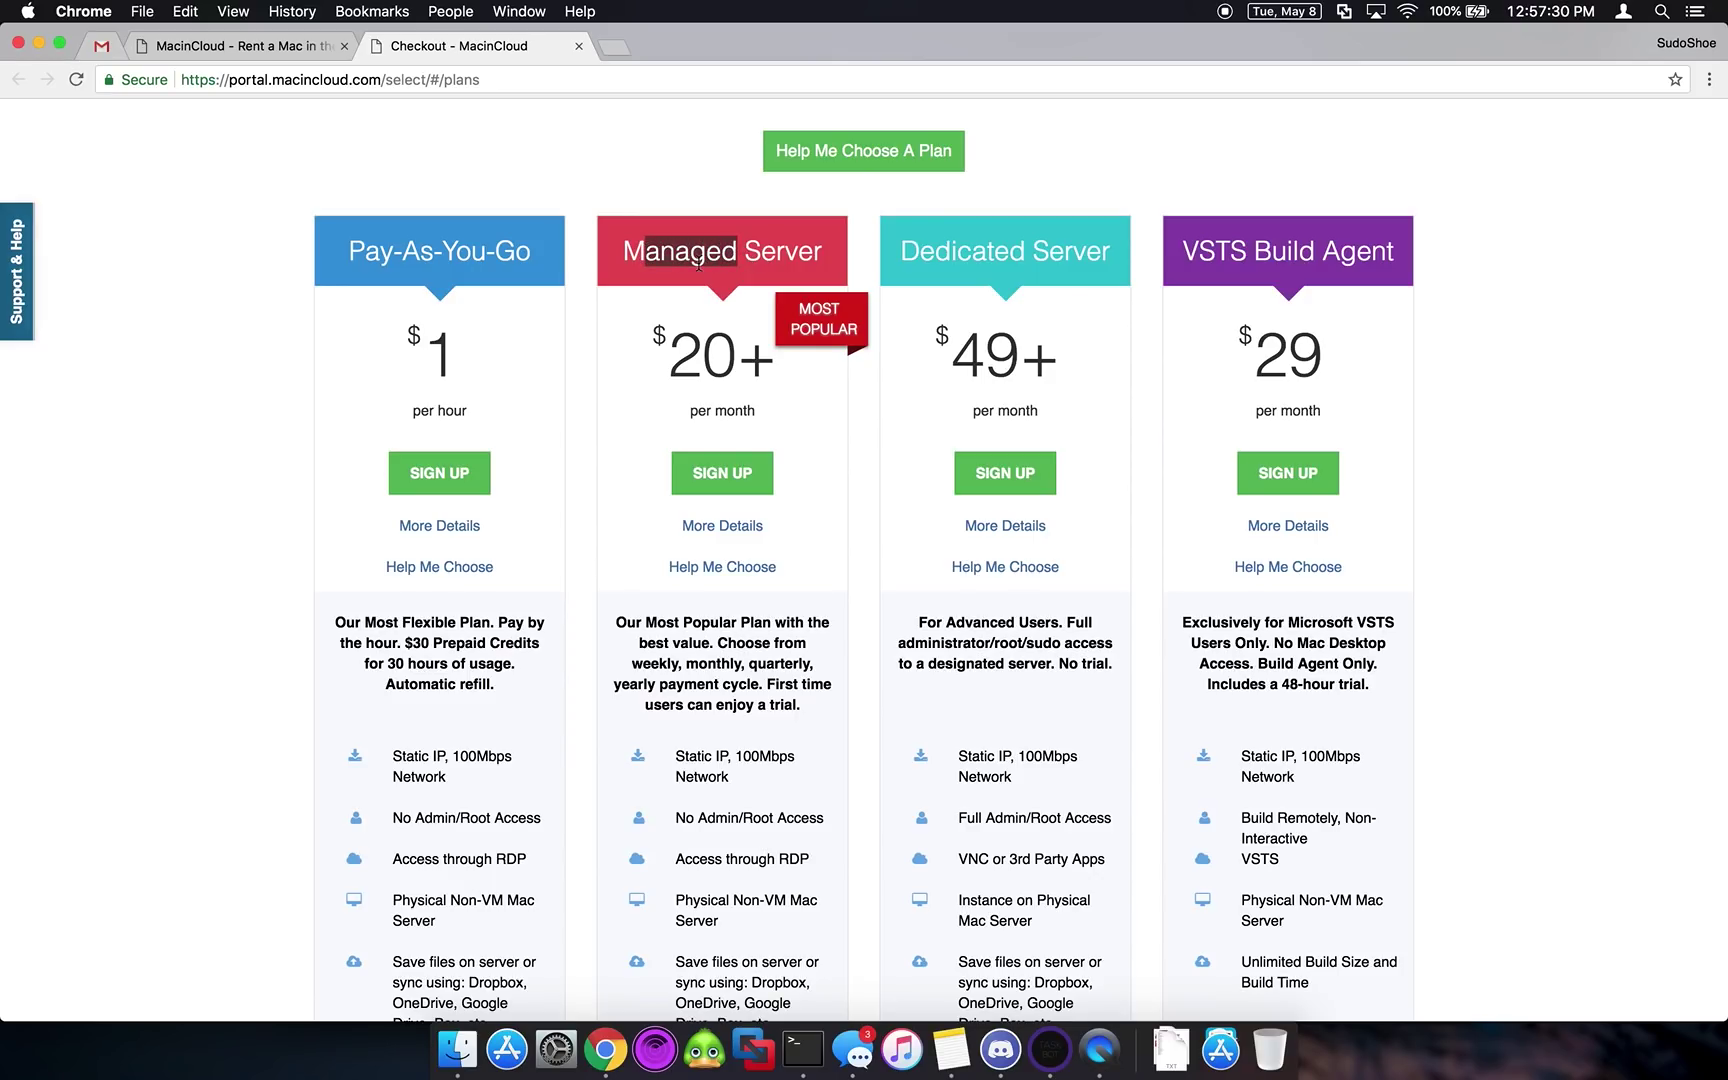
drag(677, 820, 818, 820)
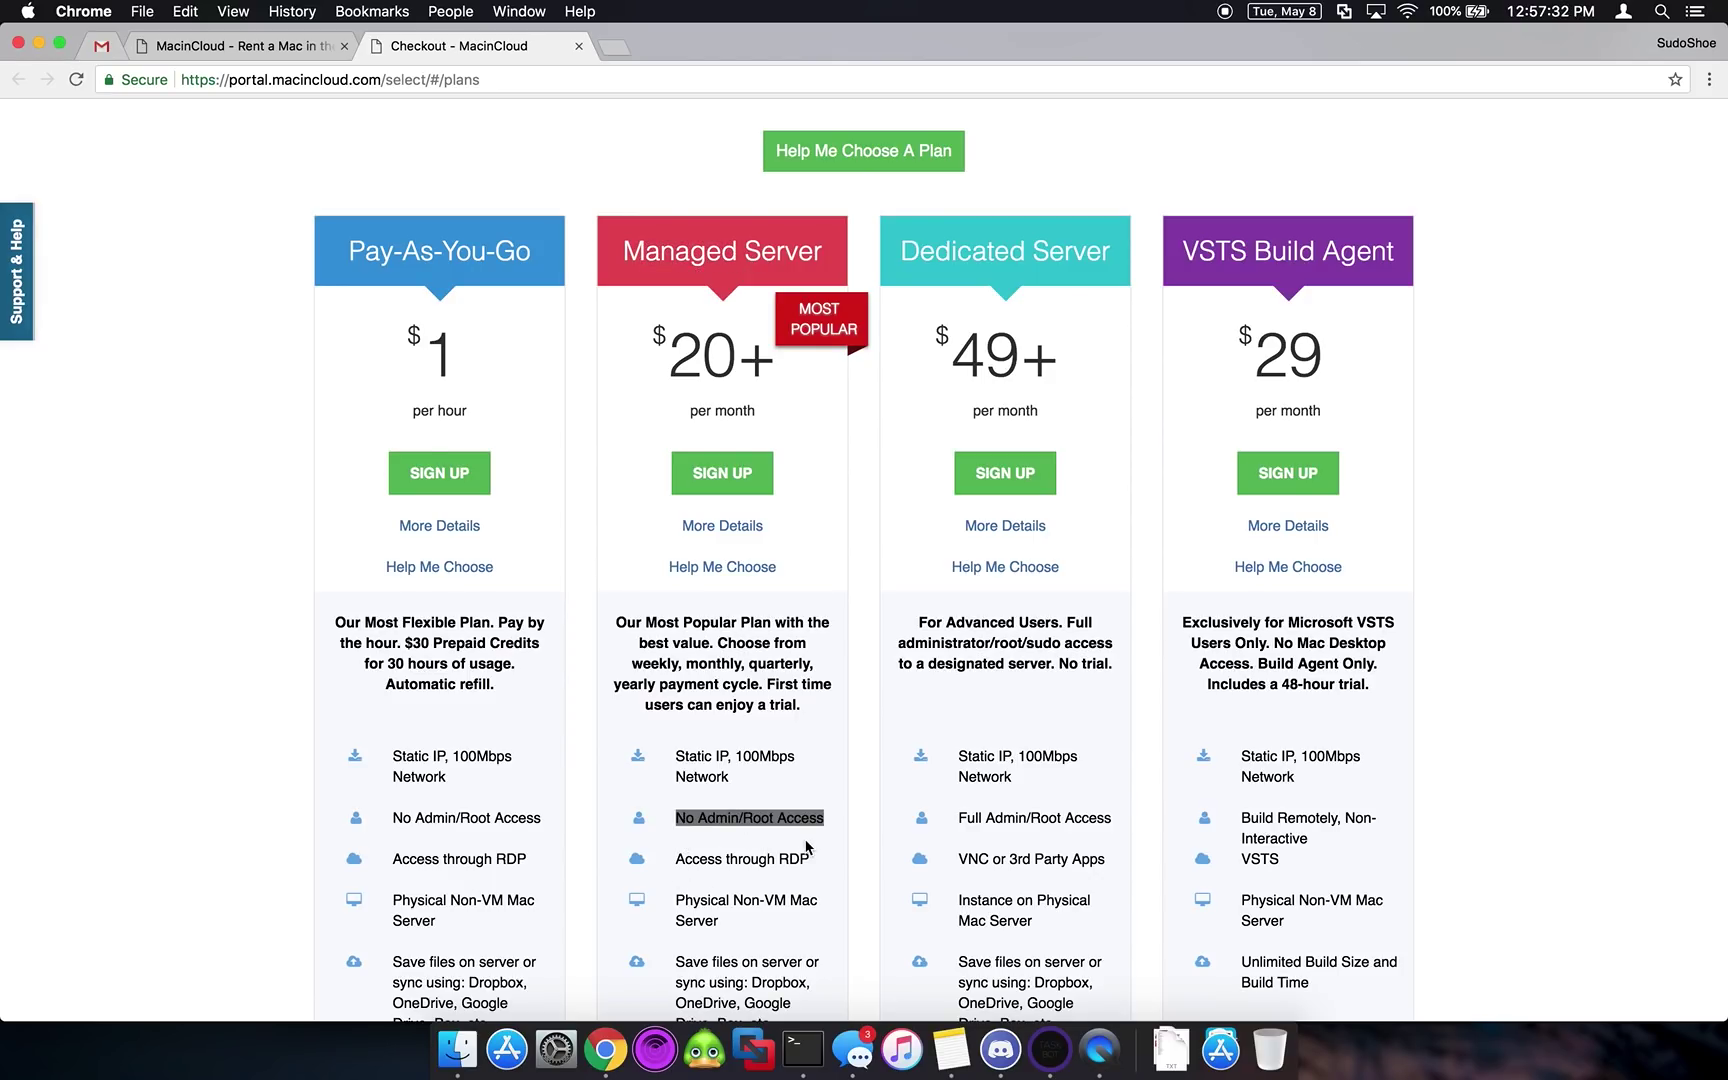
click(764, 818)
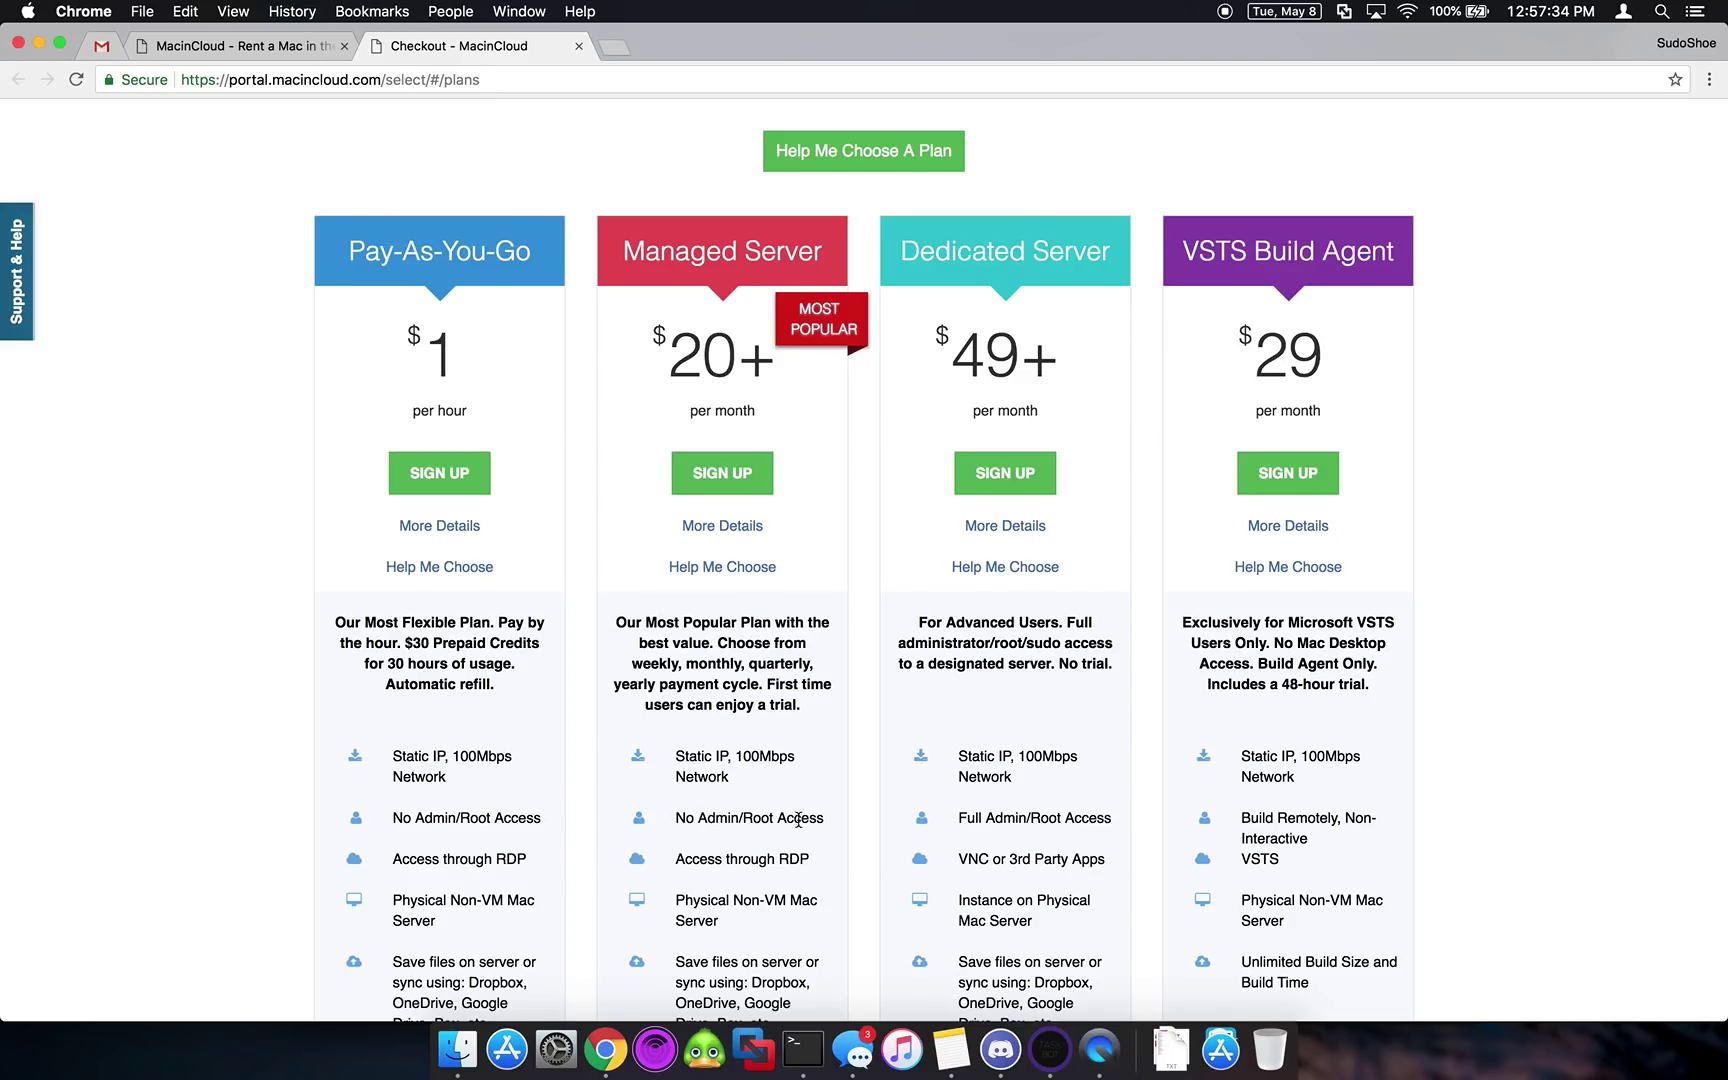
triple_click(824, 817)
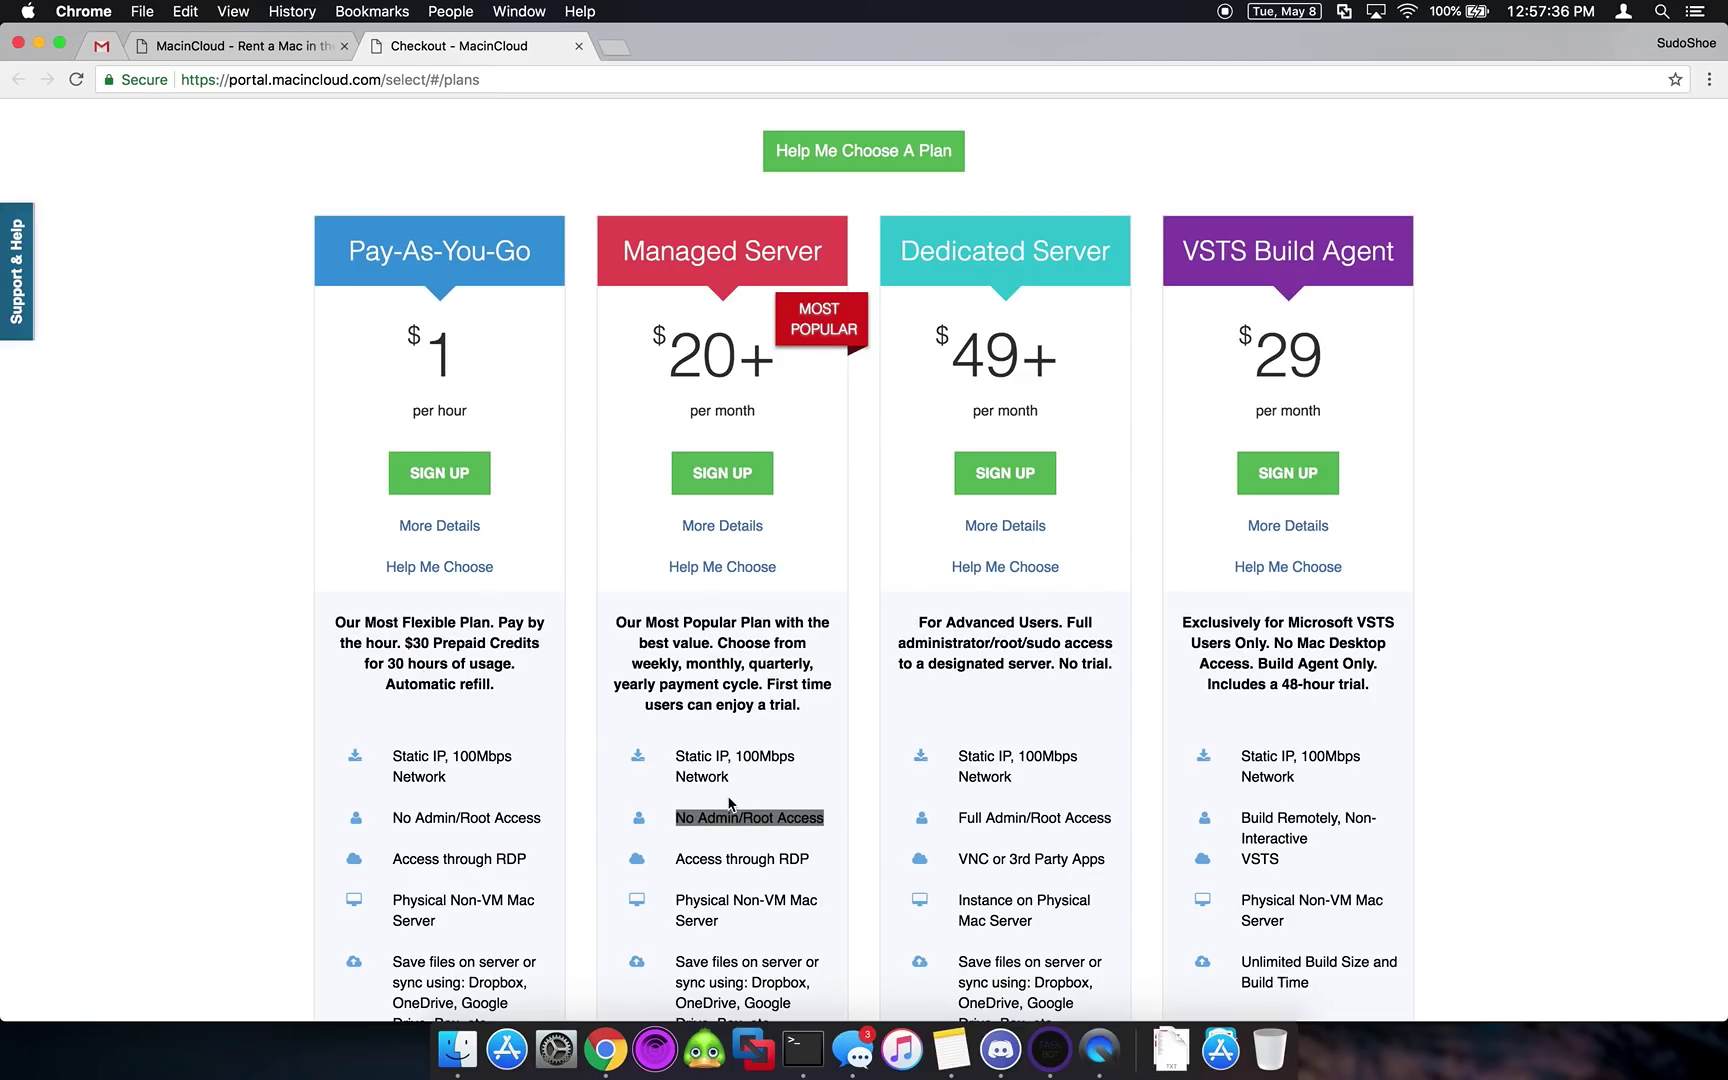
click(742, 840)
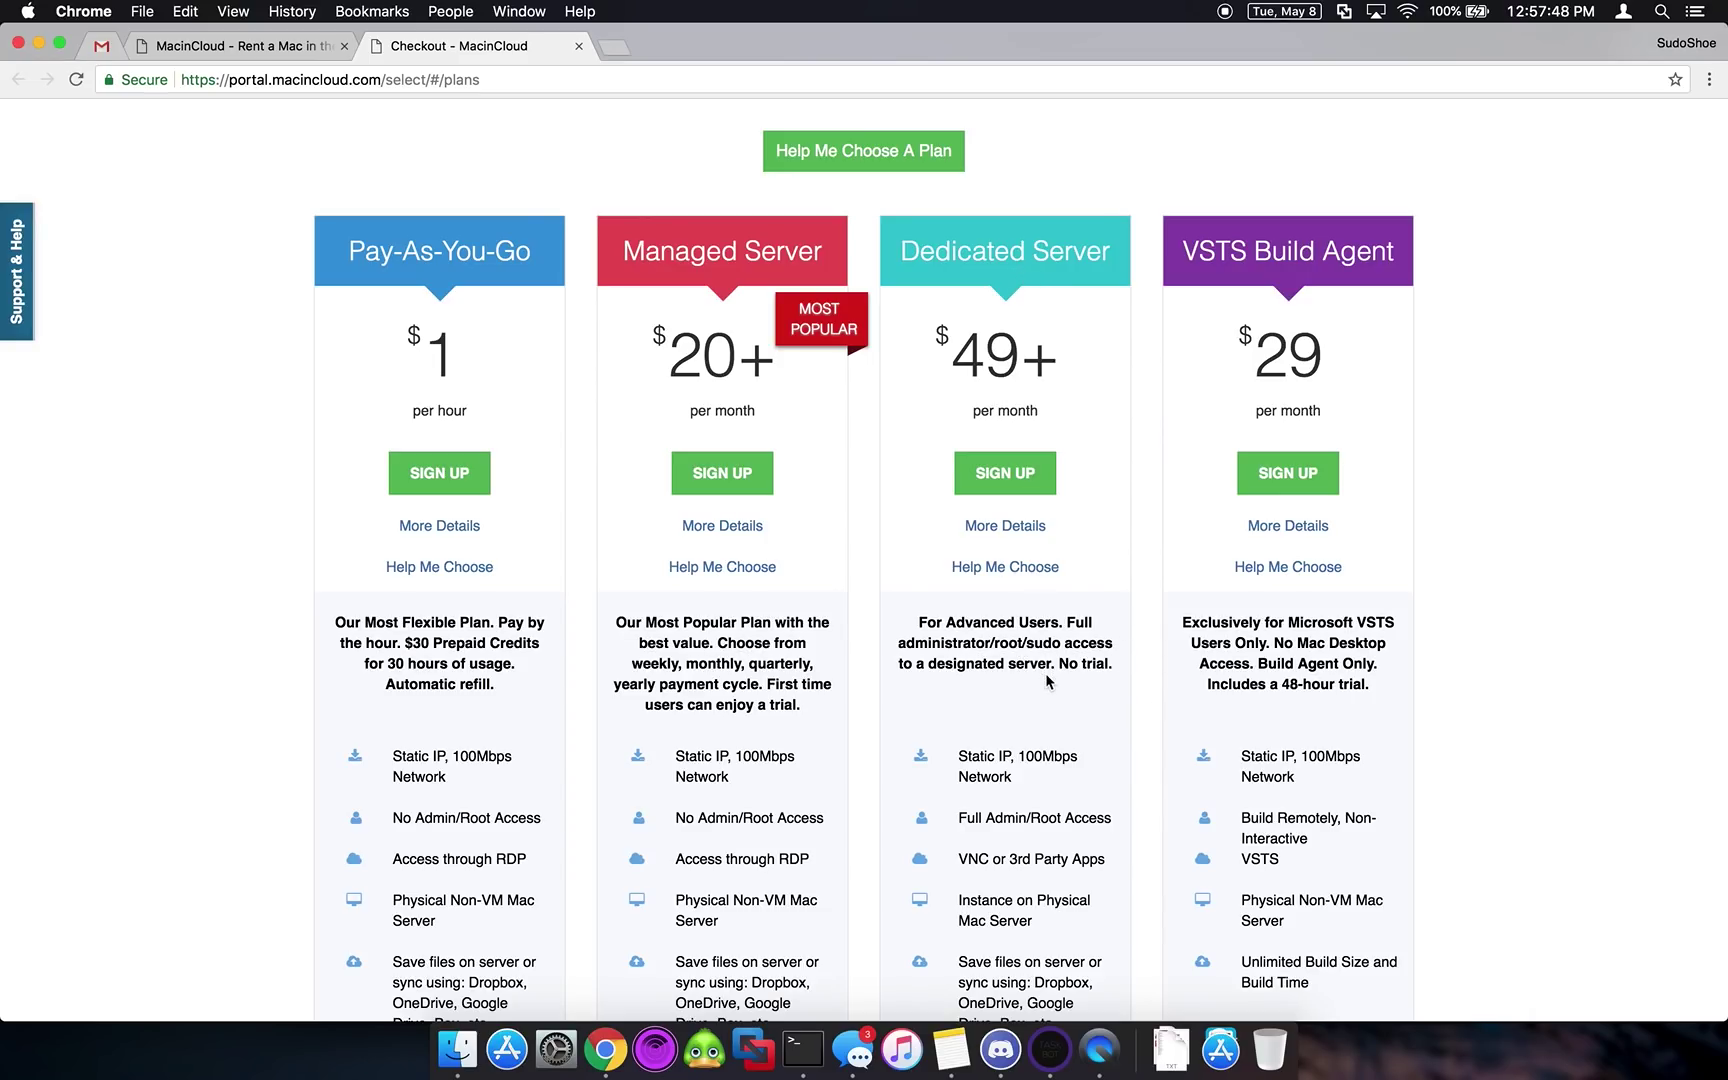
click(1005, 482)
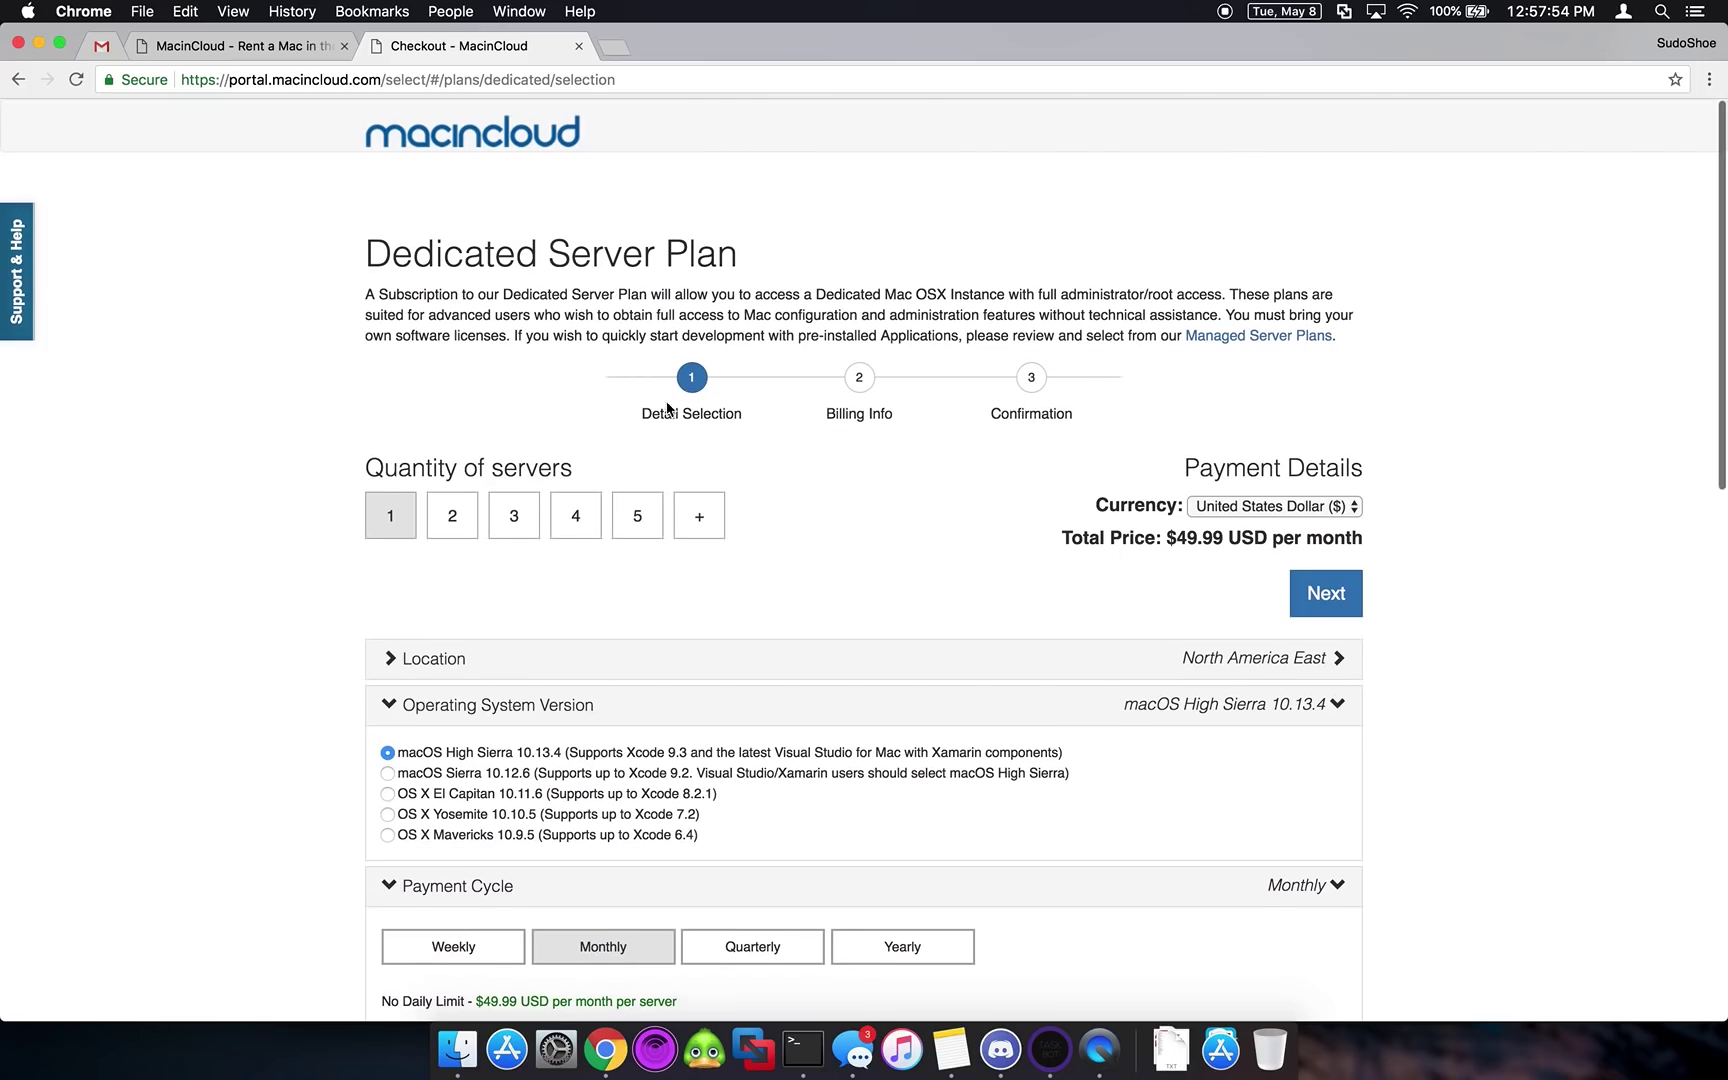
Step: Review the server Location choices, keeping North America East
scroll(430, 507, down, 2)
click(396, 549)
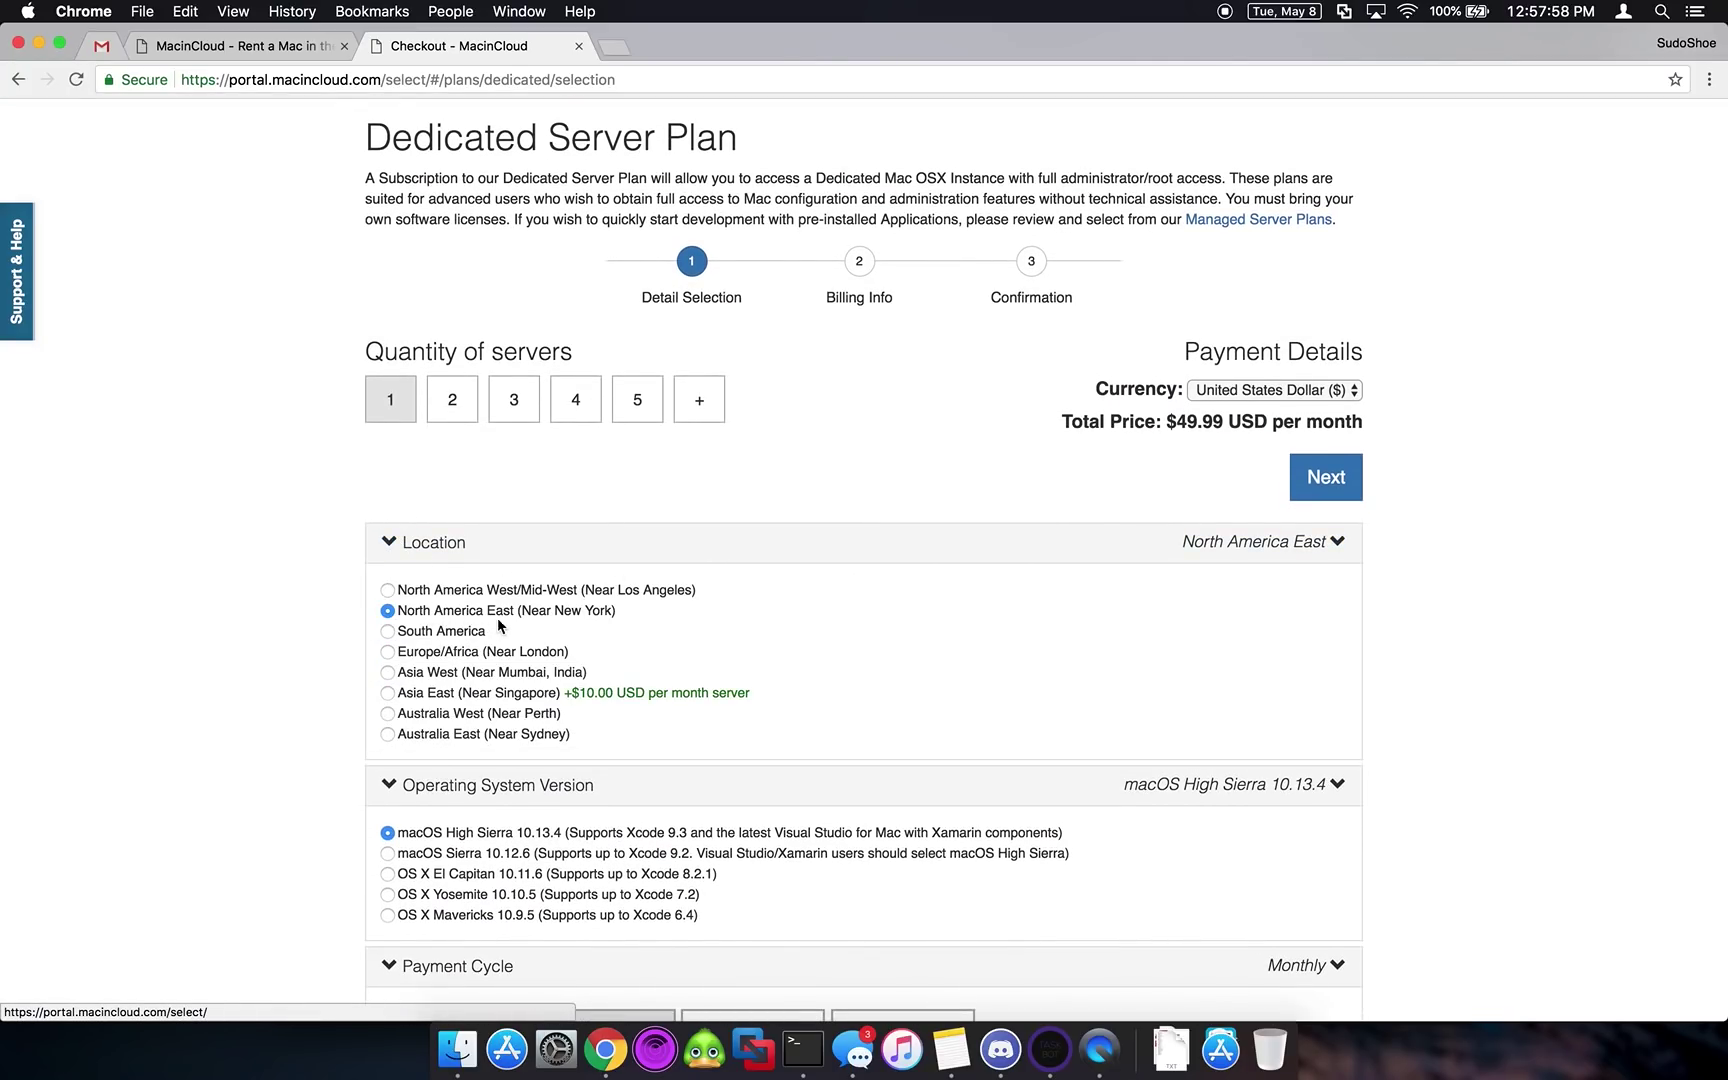
click(396, 549)
Step: Scroll to Addons and add the 4-Cores CPU upgrade for $10.00 more per month
scroll(343, 586, down, 2)
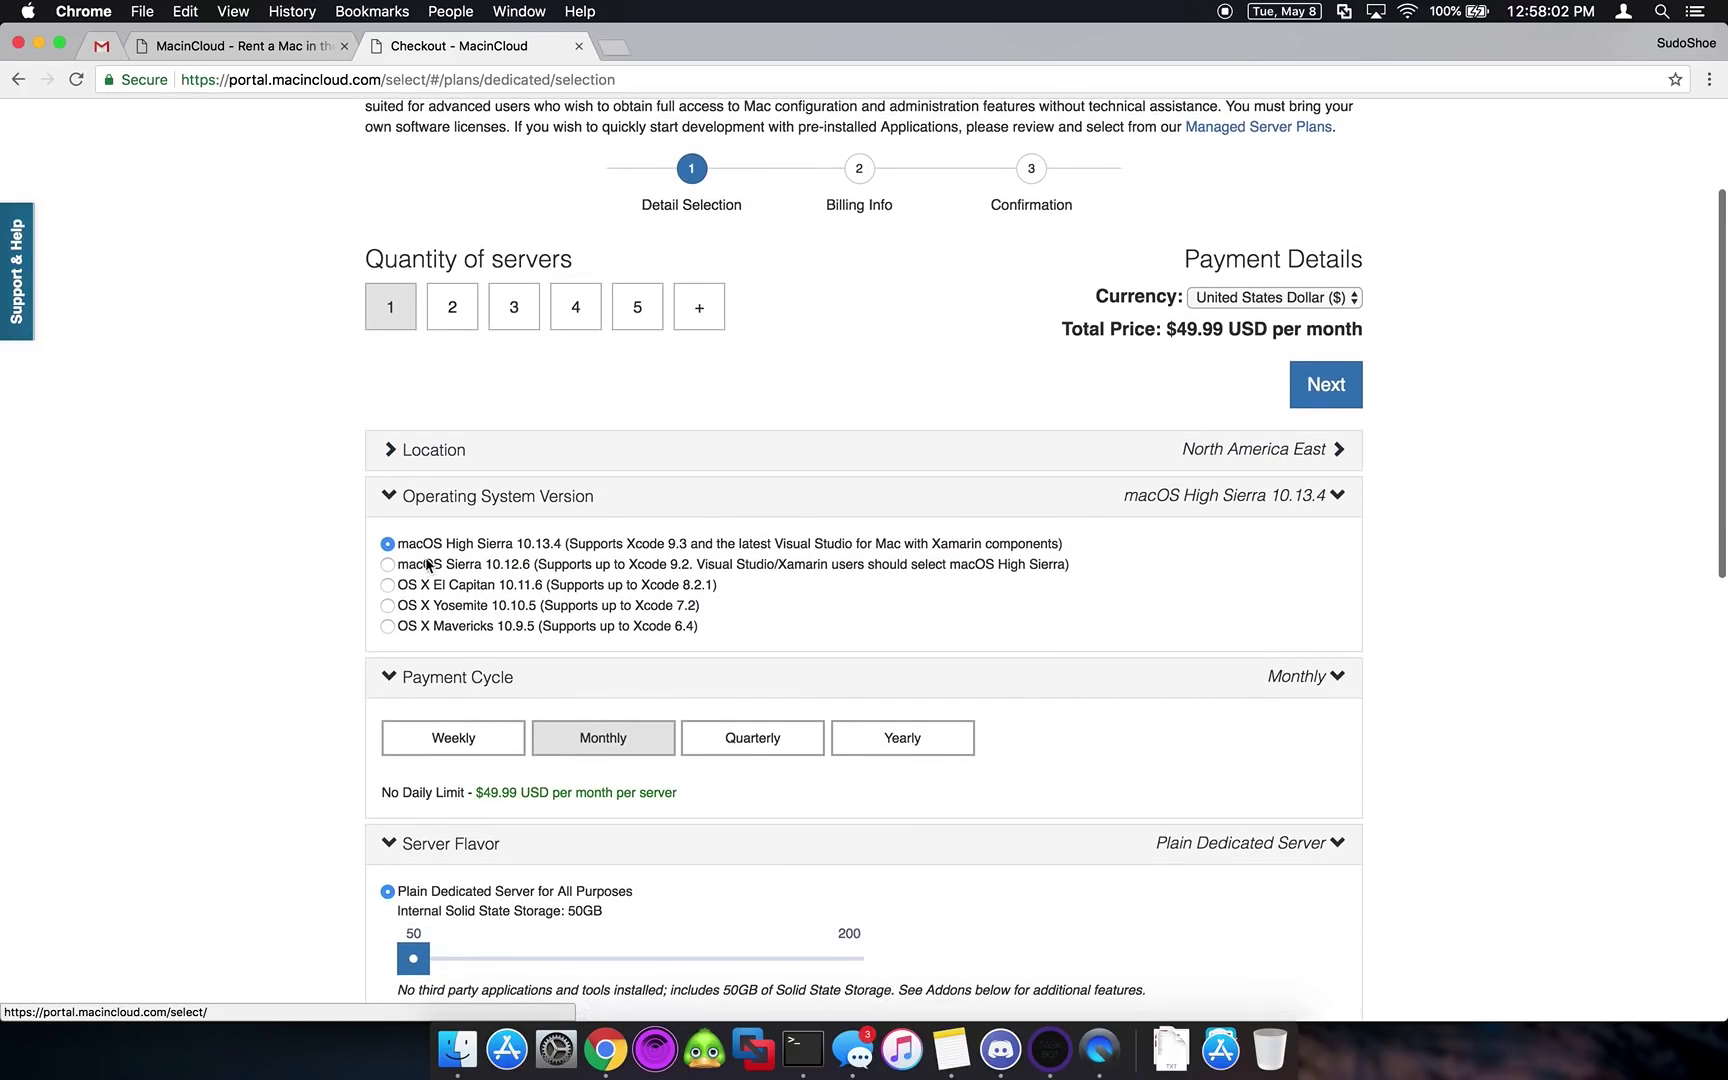
scroll(306, 535, down, 4)
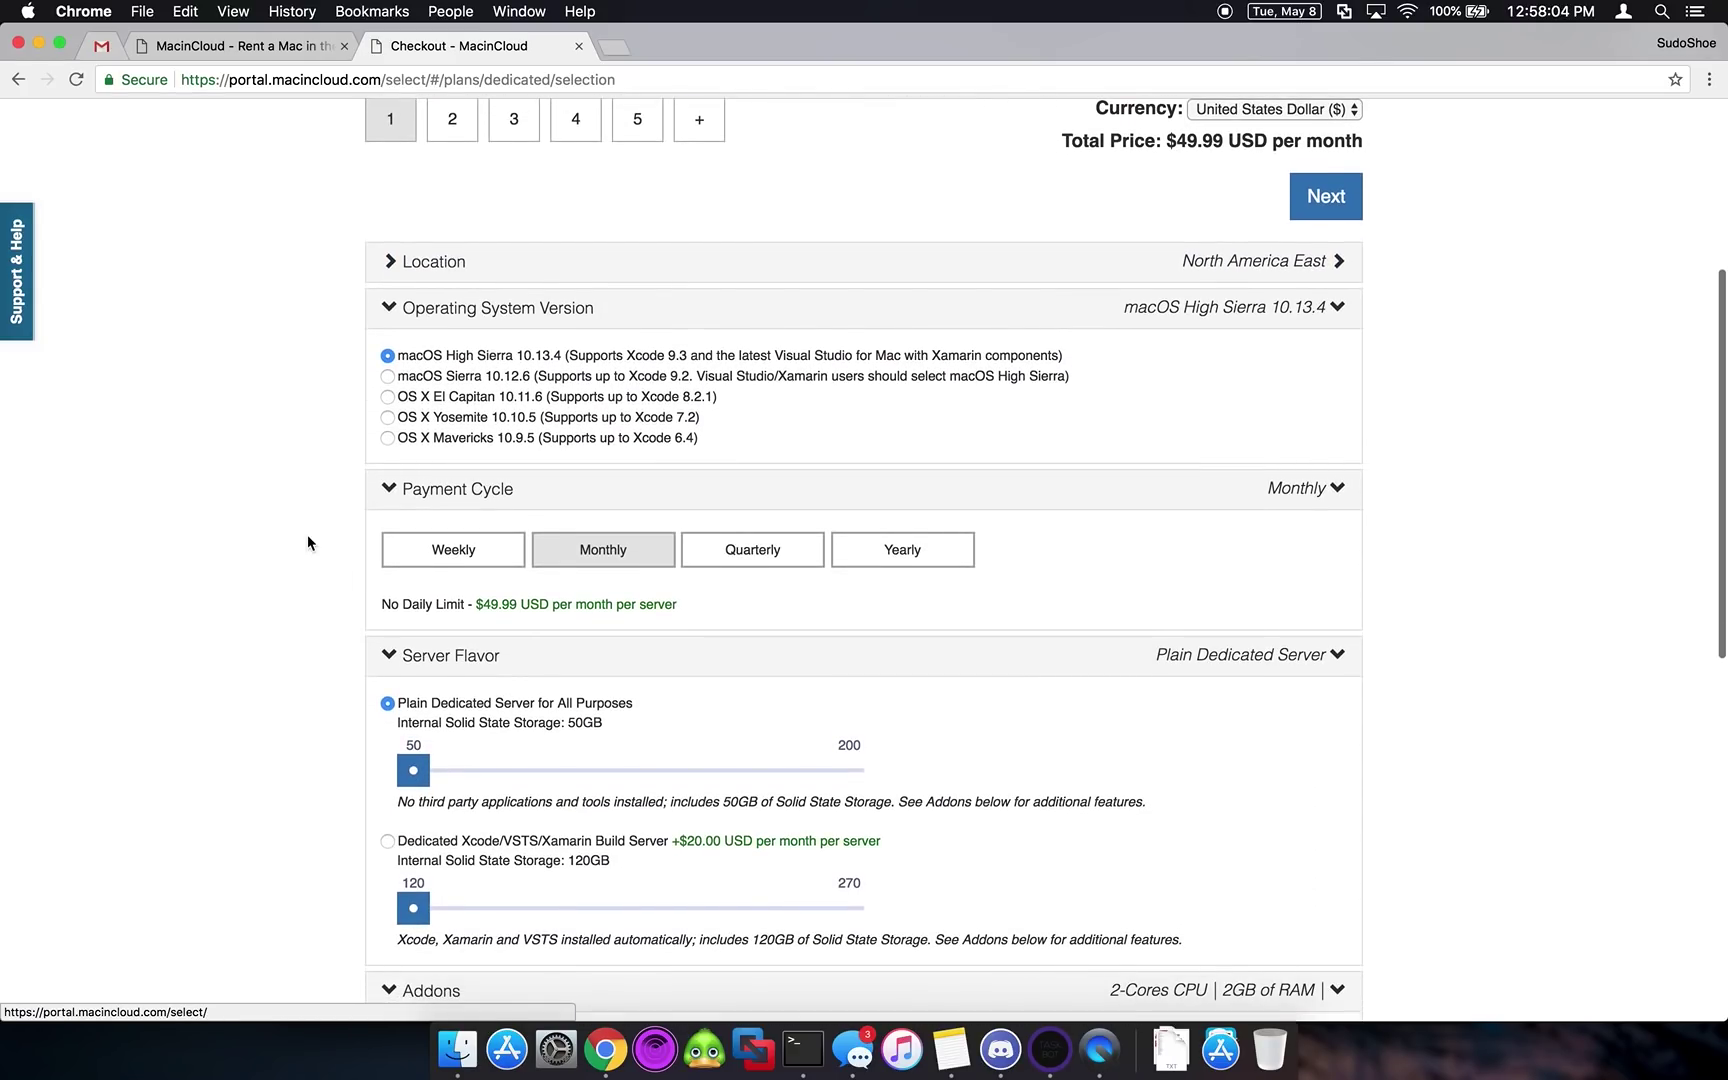
scroll(306, 535, down, 3)
scroll(301, 455, down, 3)
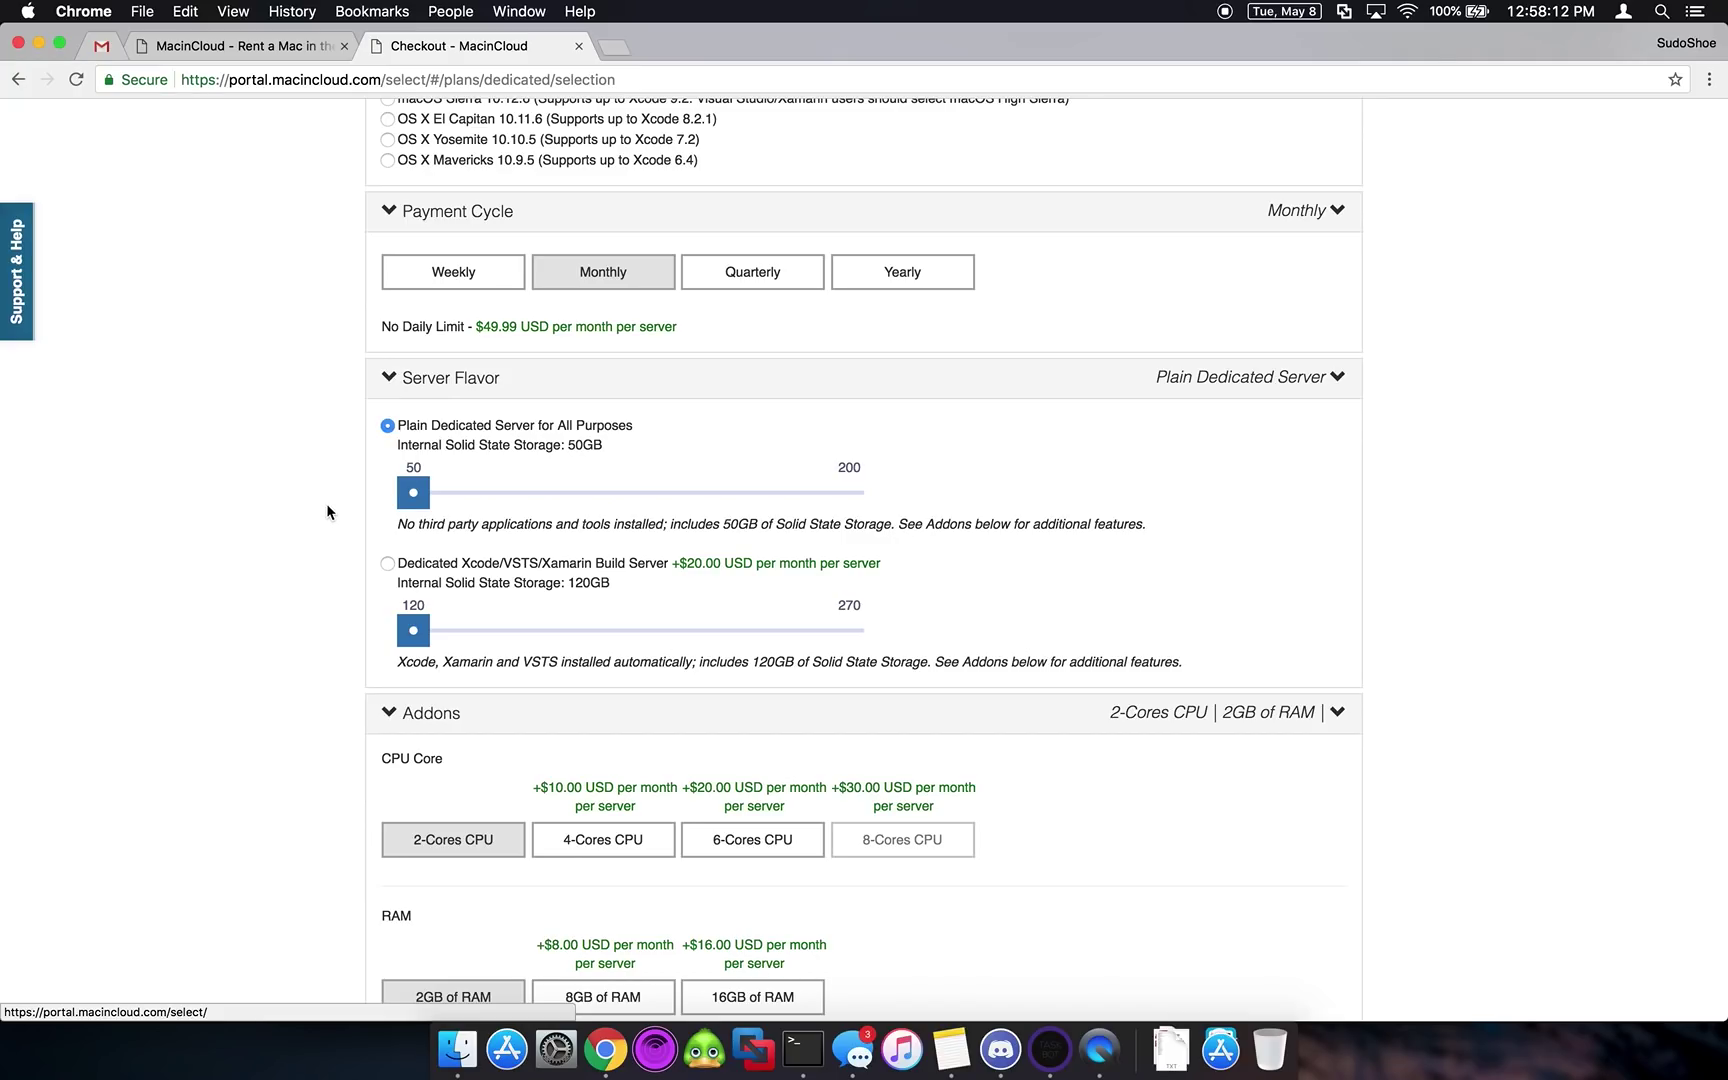
scroll(327, 505, down, 2)
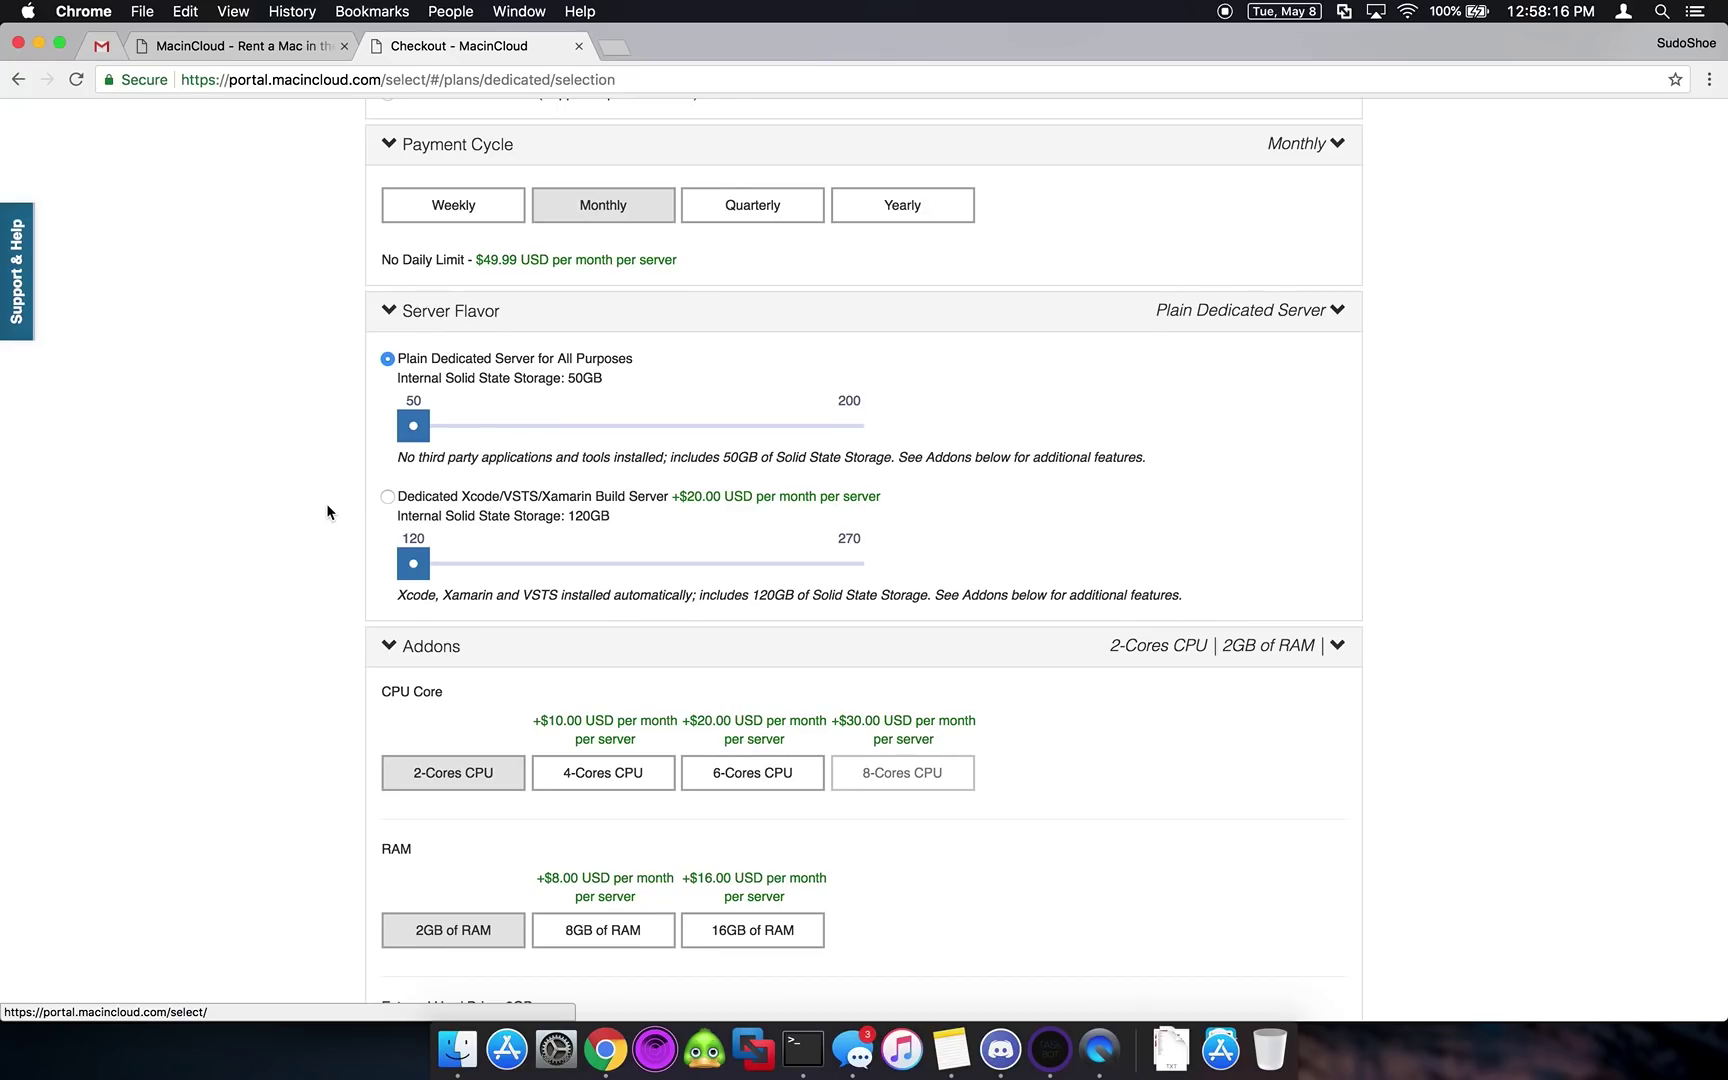
scroll(327, 512, up, 1)
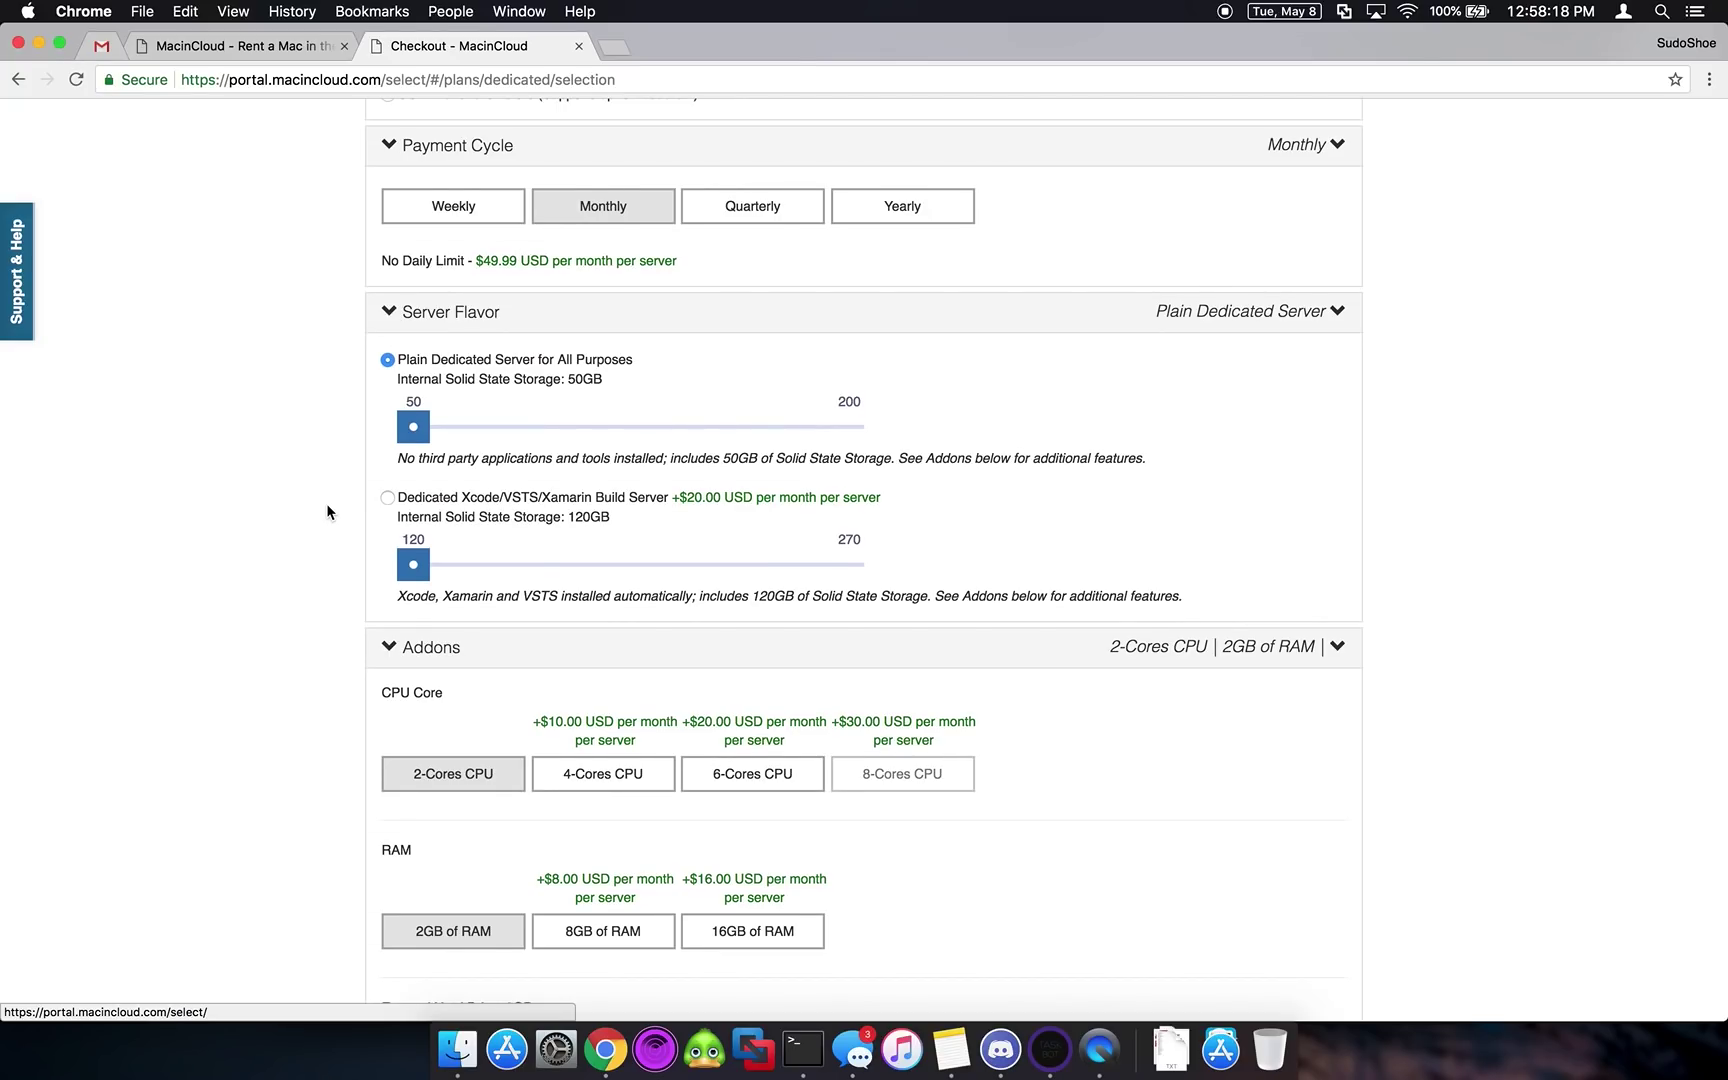
scroll(327, 506, down, 3)
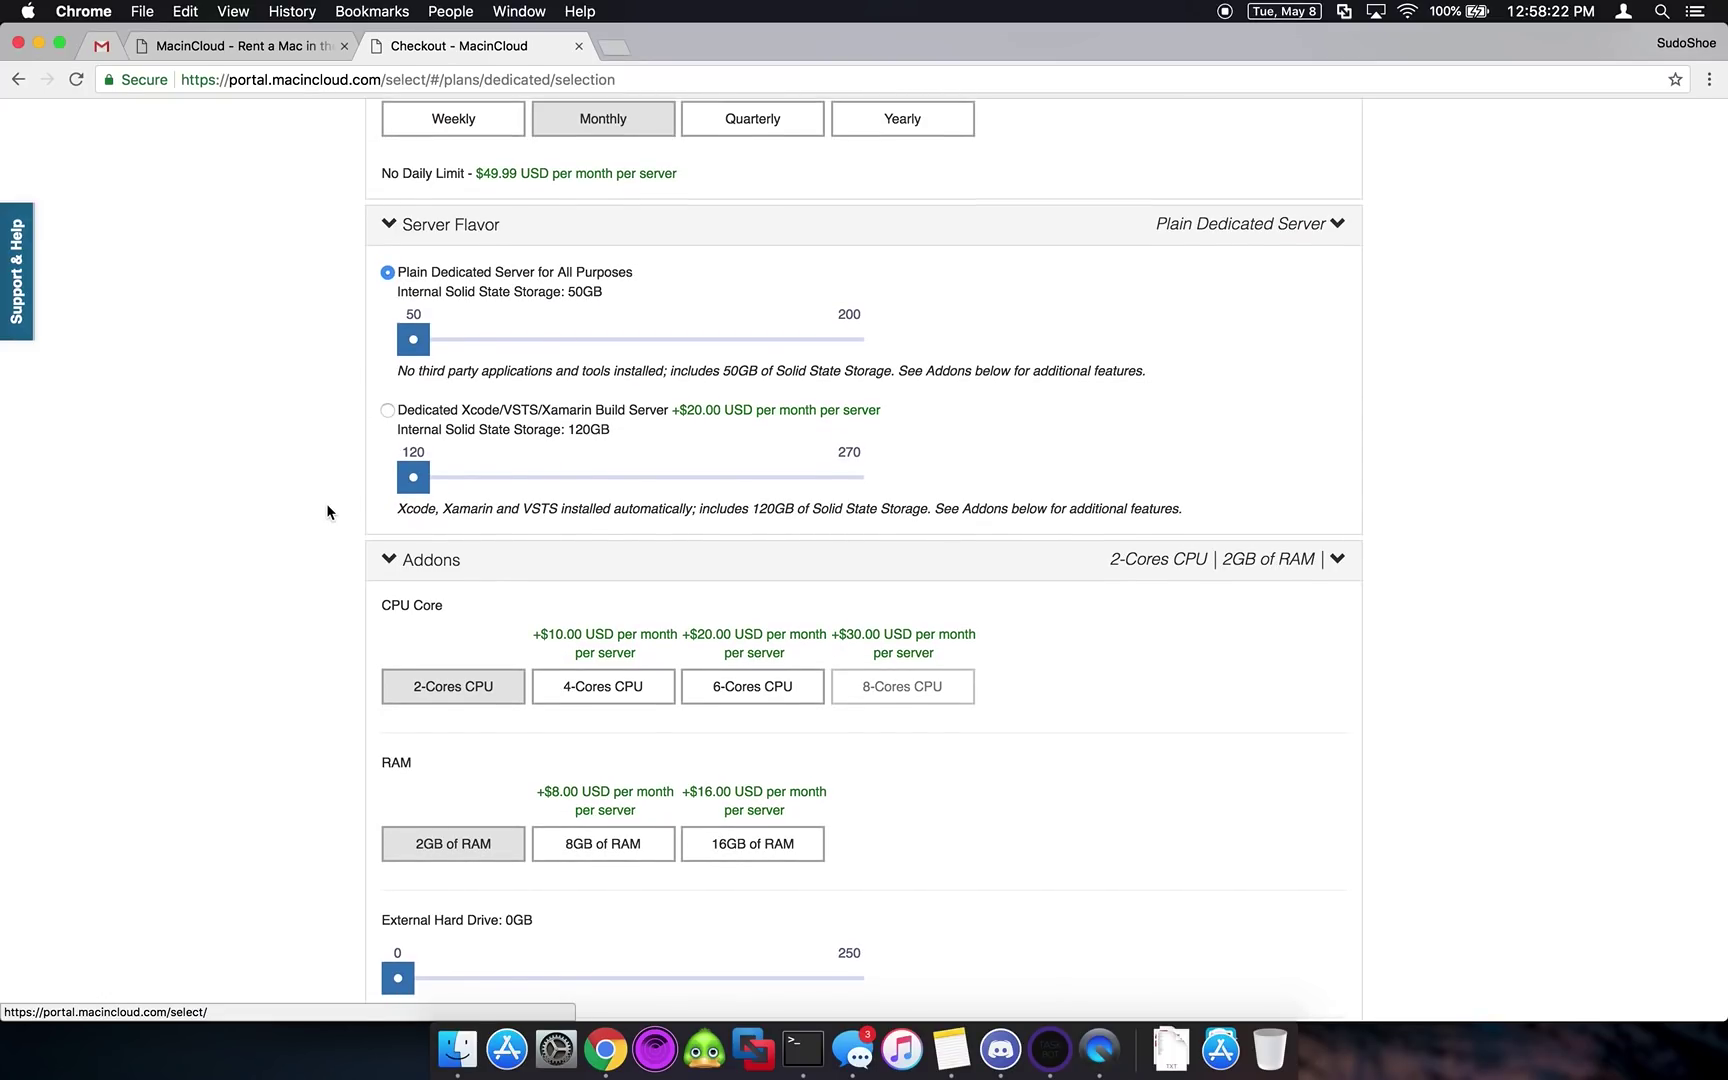
scroll(327, 512, down, 4)
scroll(325, 504, down, 5)
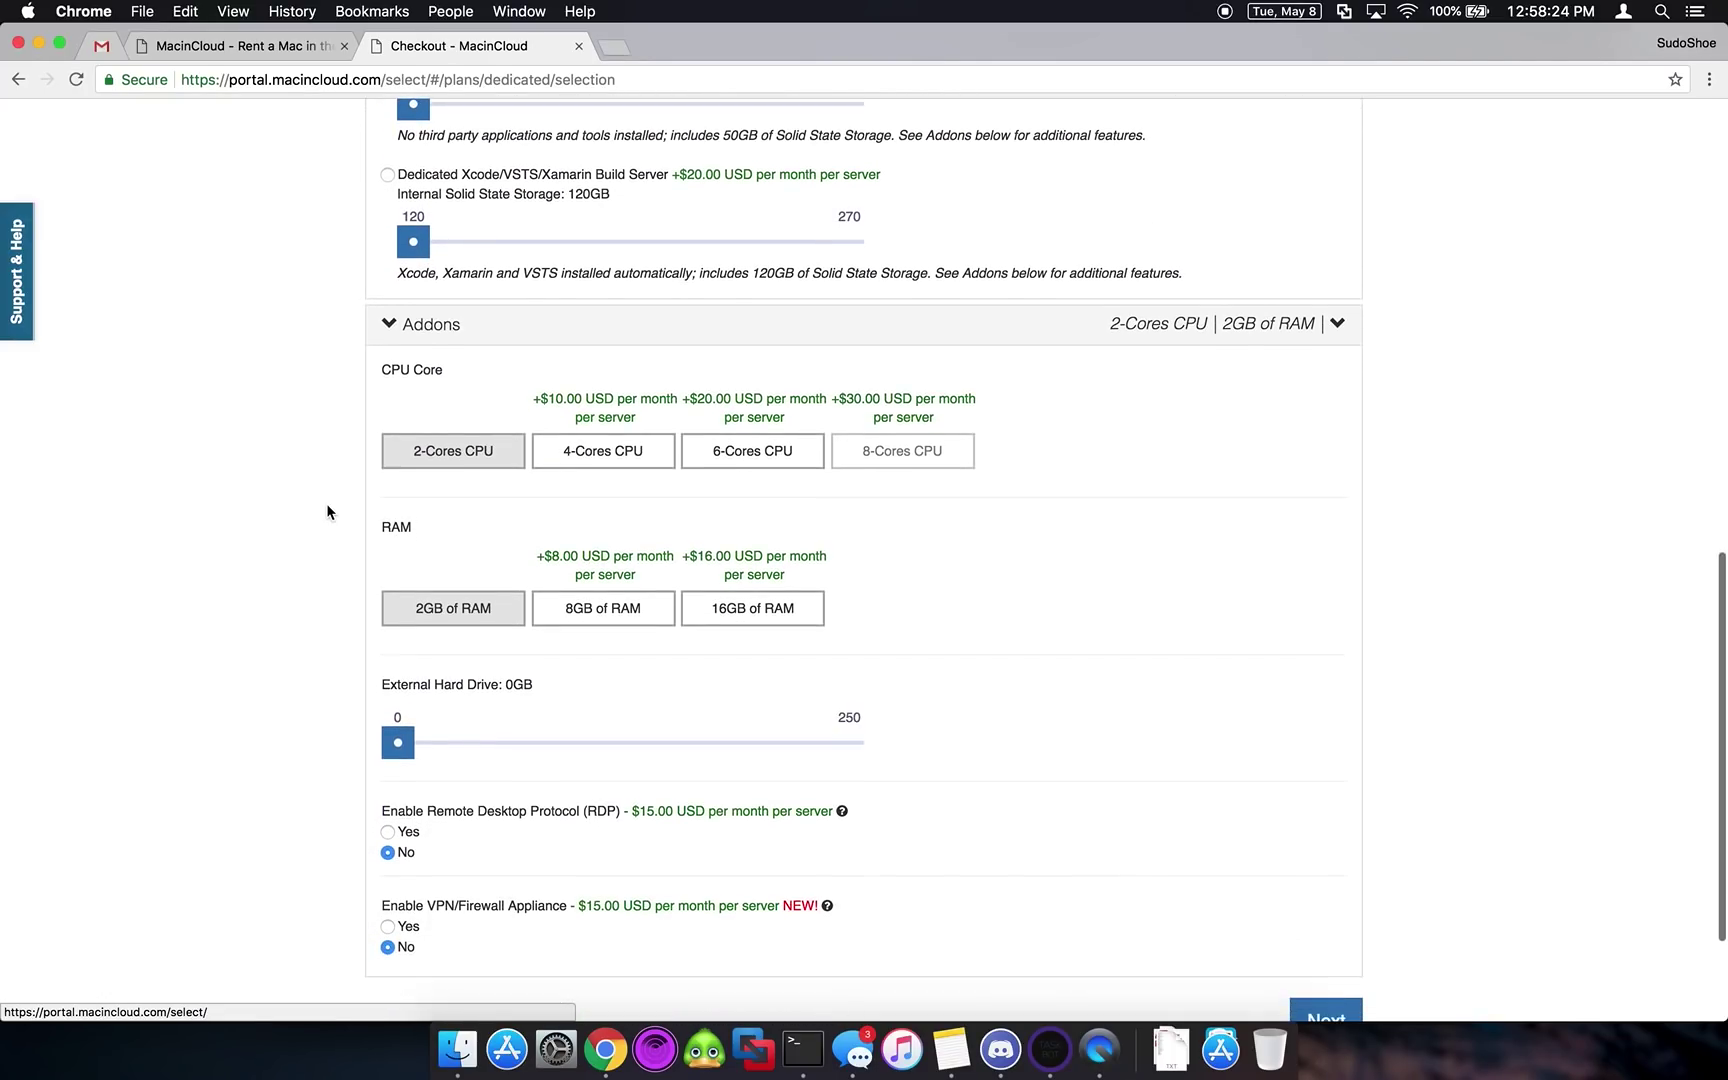
click(628, 349)
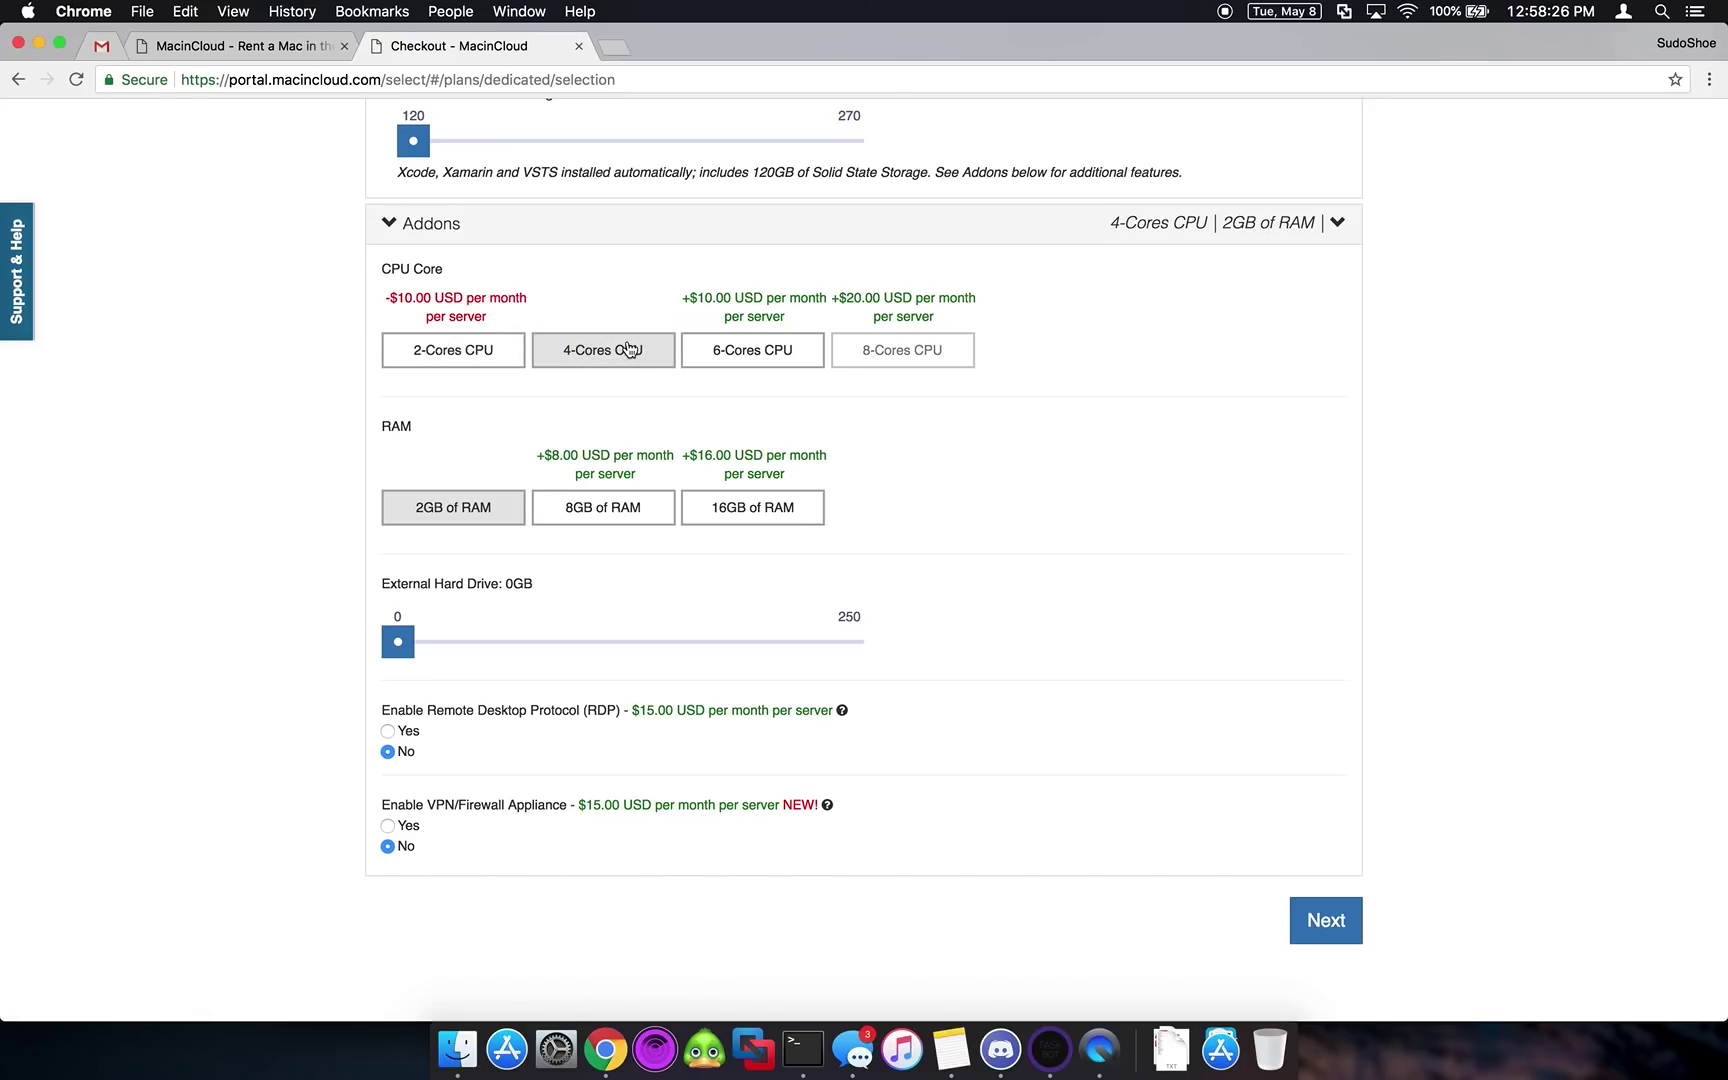
Step: Add the 8GB RAM upgrade and review the RDP add-on price
click(600, 507)
scroll(299, 496, down, 2)
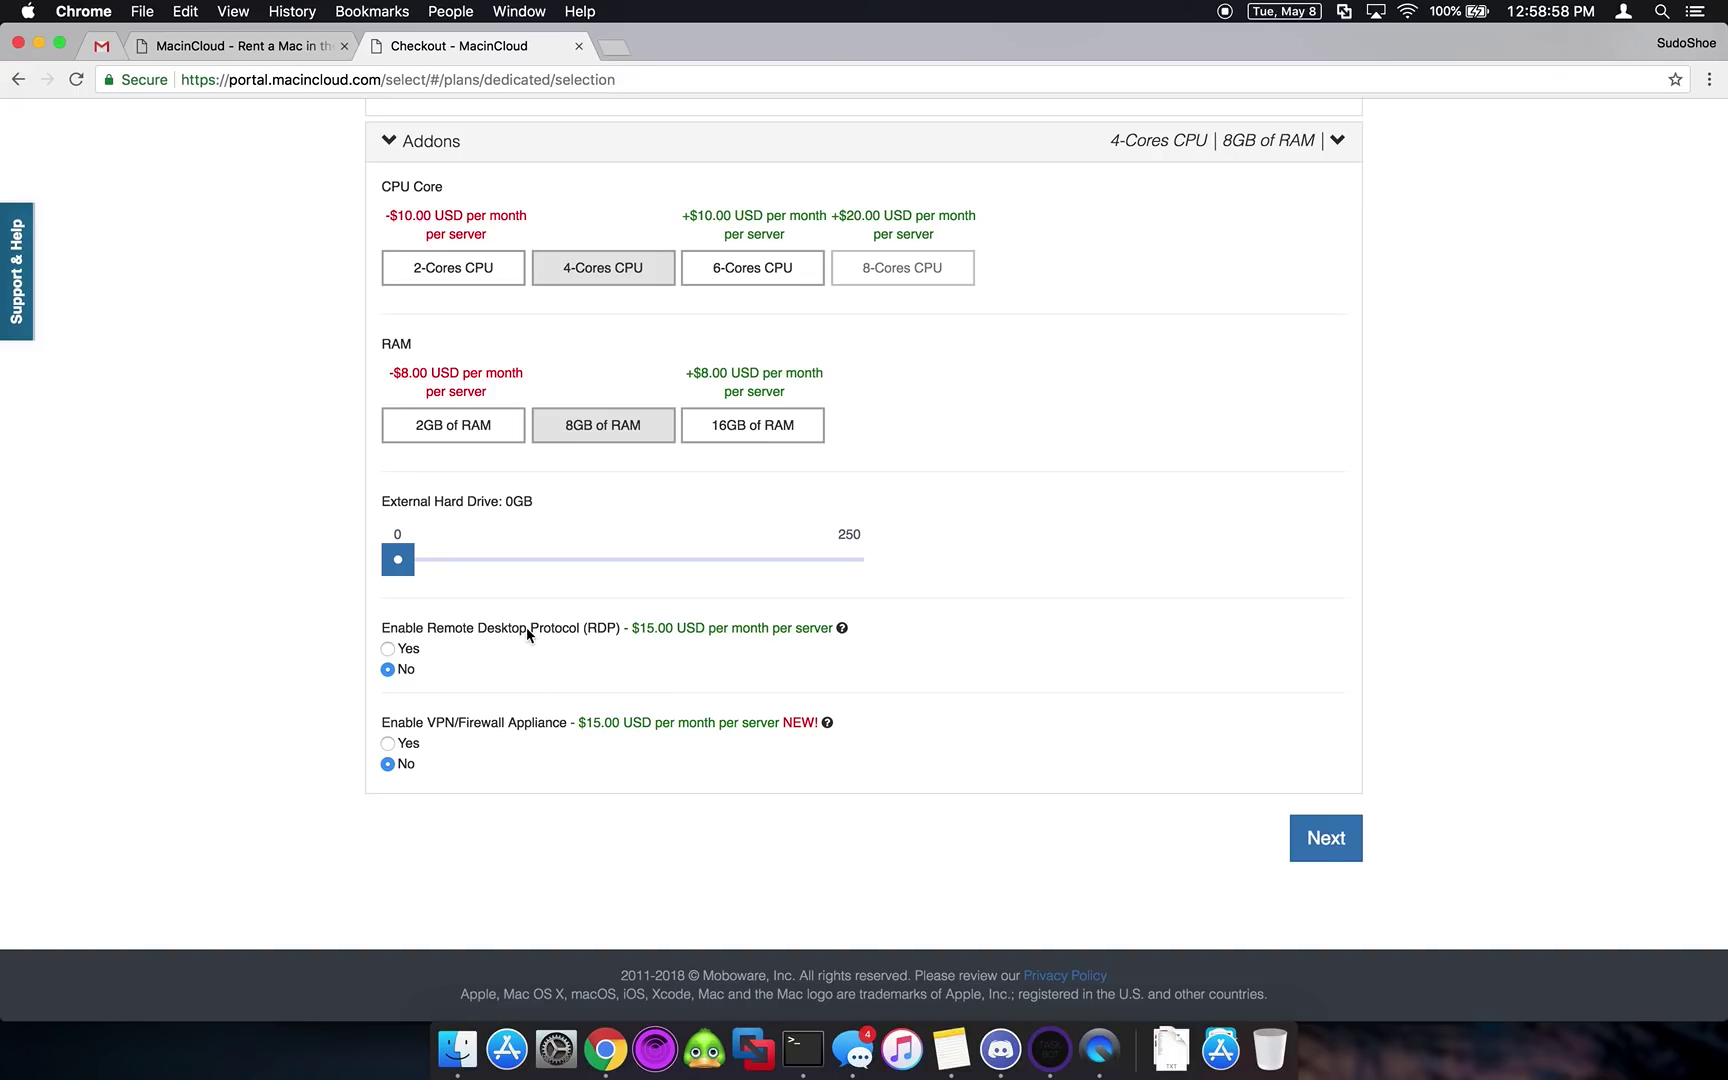
triple_click(617, 636)
click(600, 648)
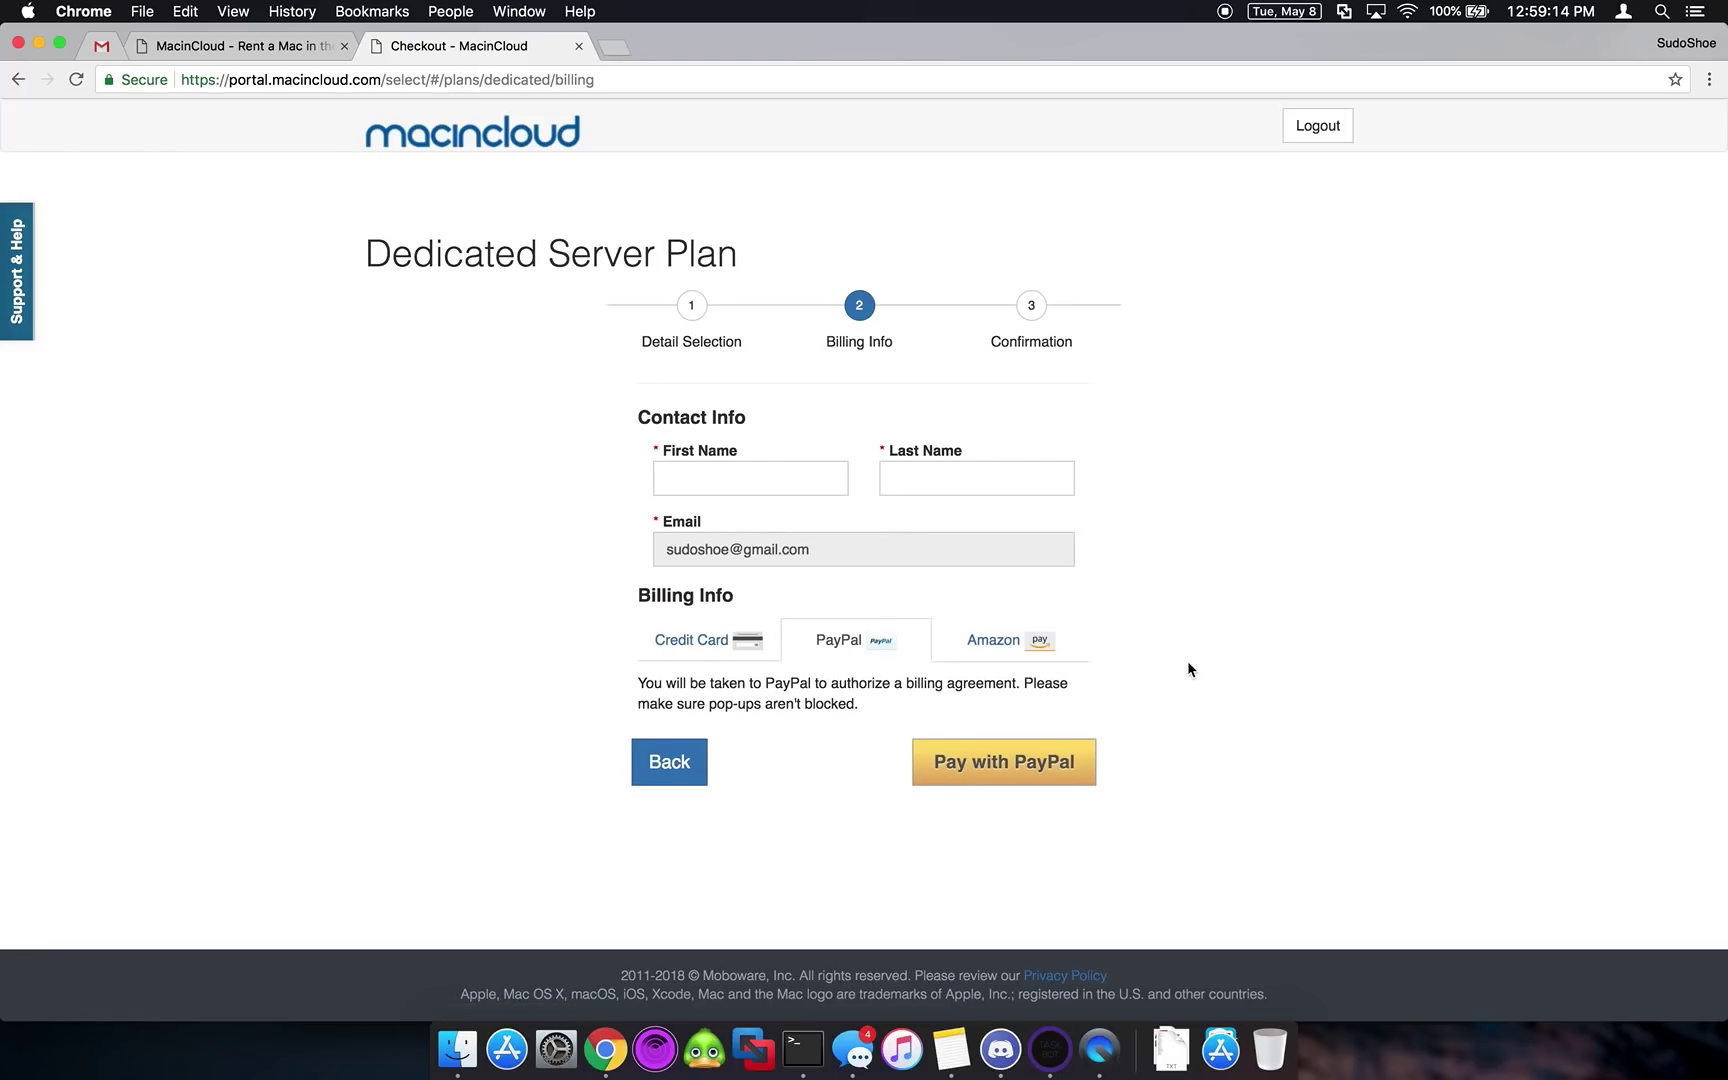
Step: Fill in the contact details, accept the Terms of Service, and subscribe at $67.99 per month
click(738, 481)
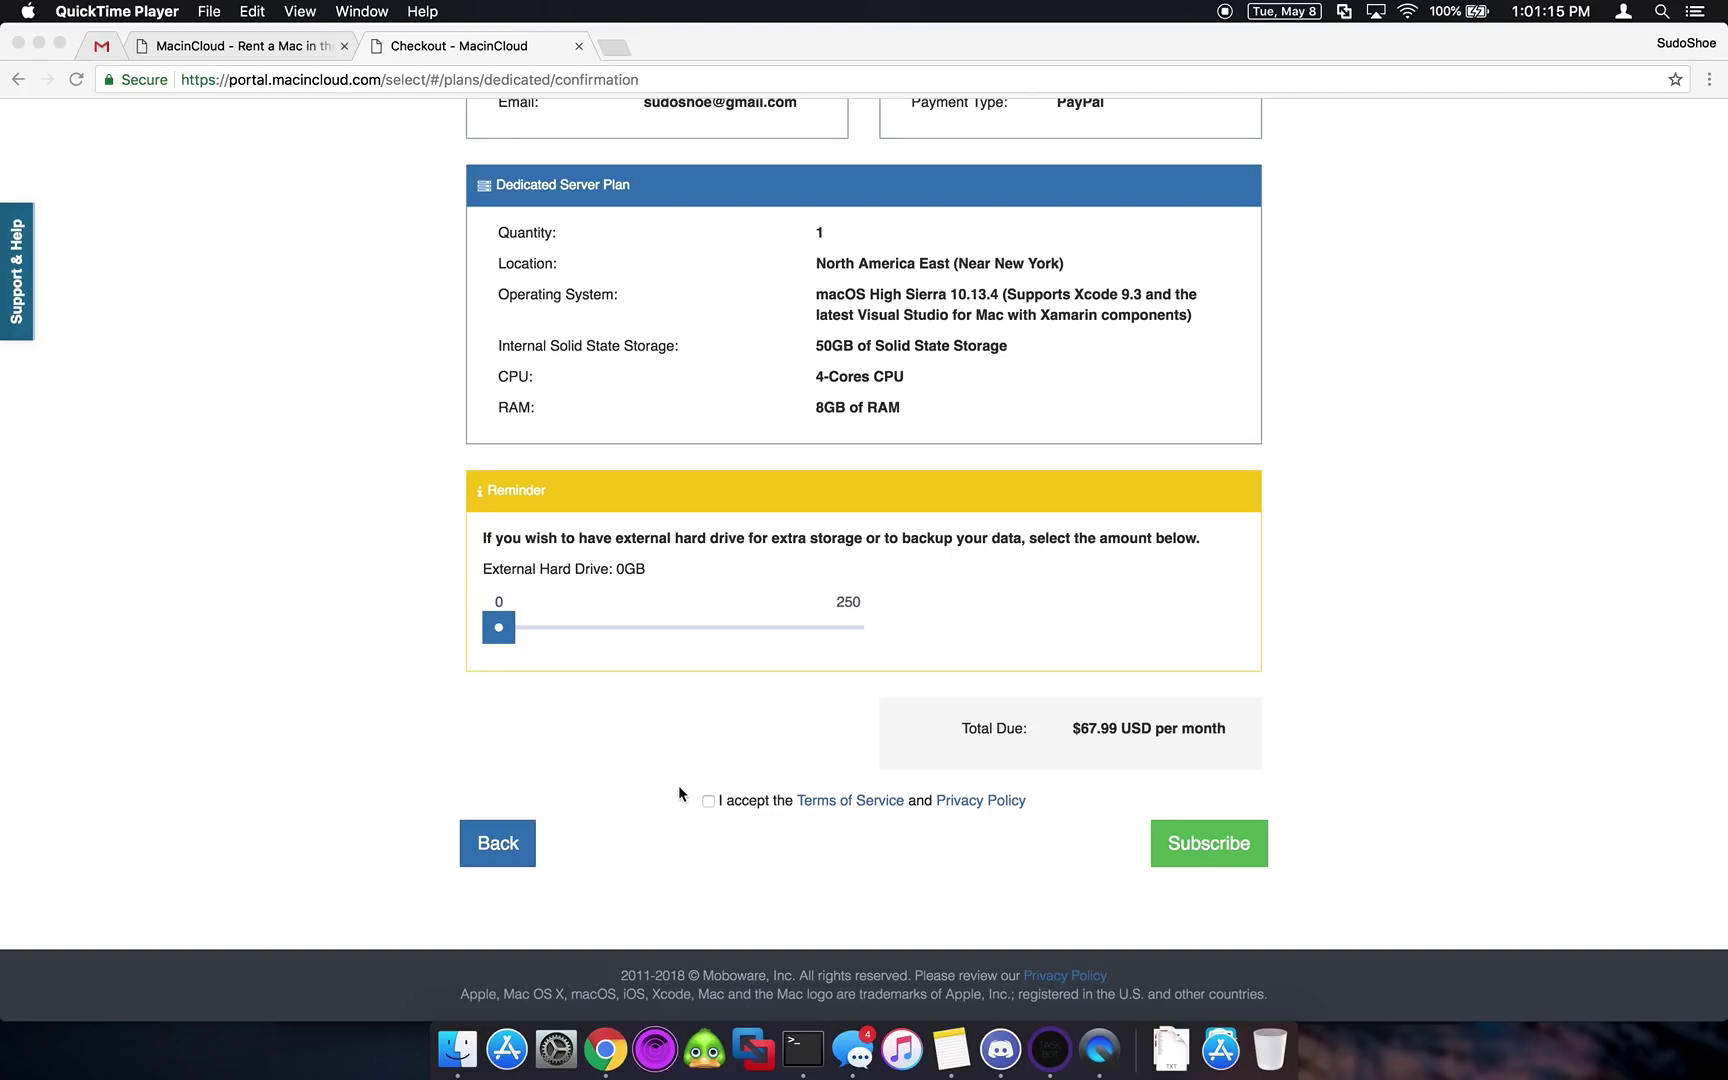
click(707, 801)
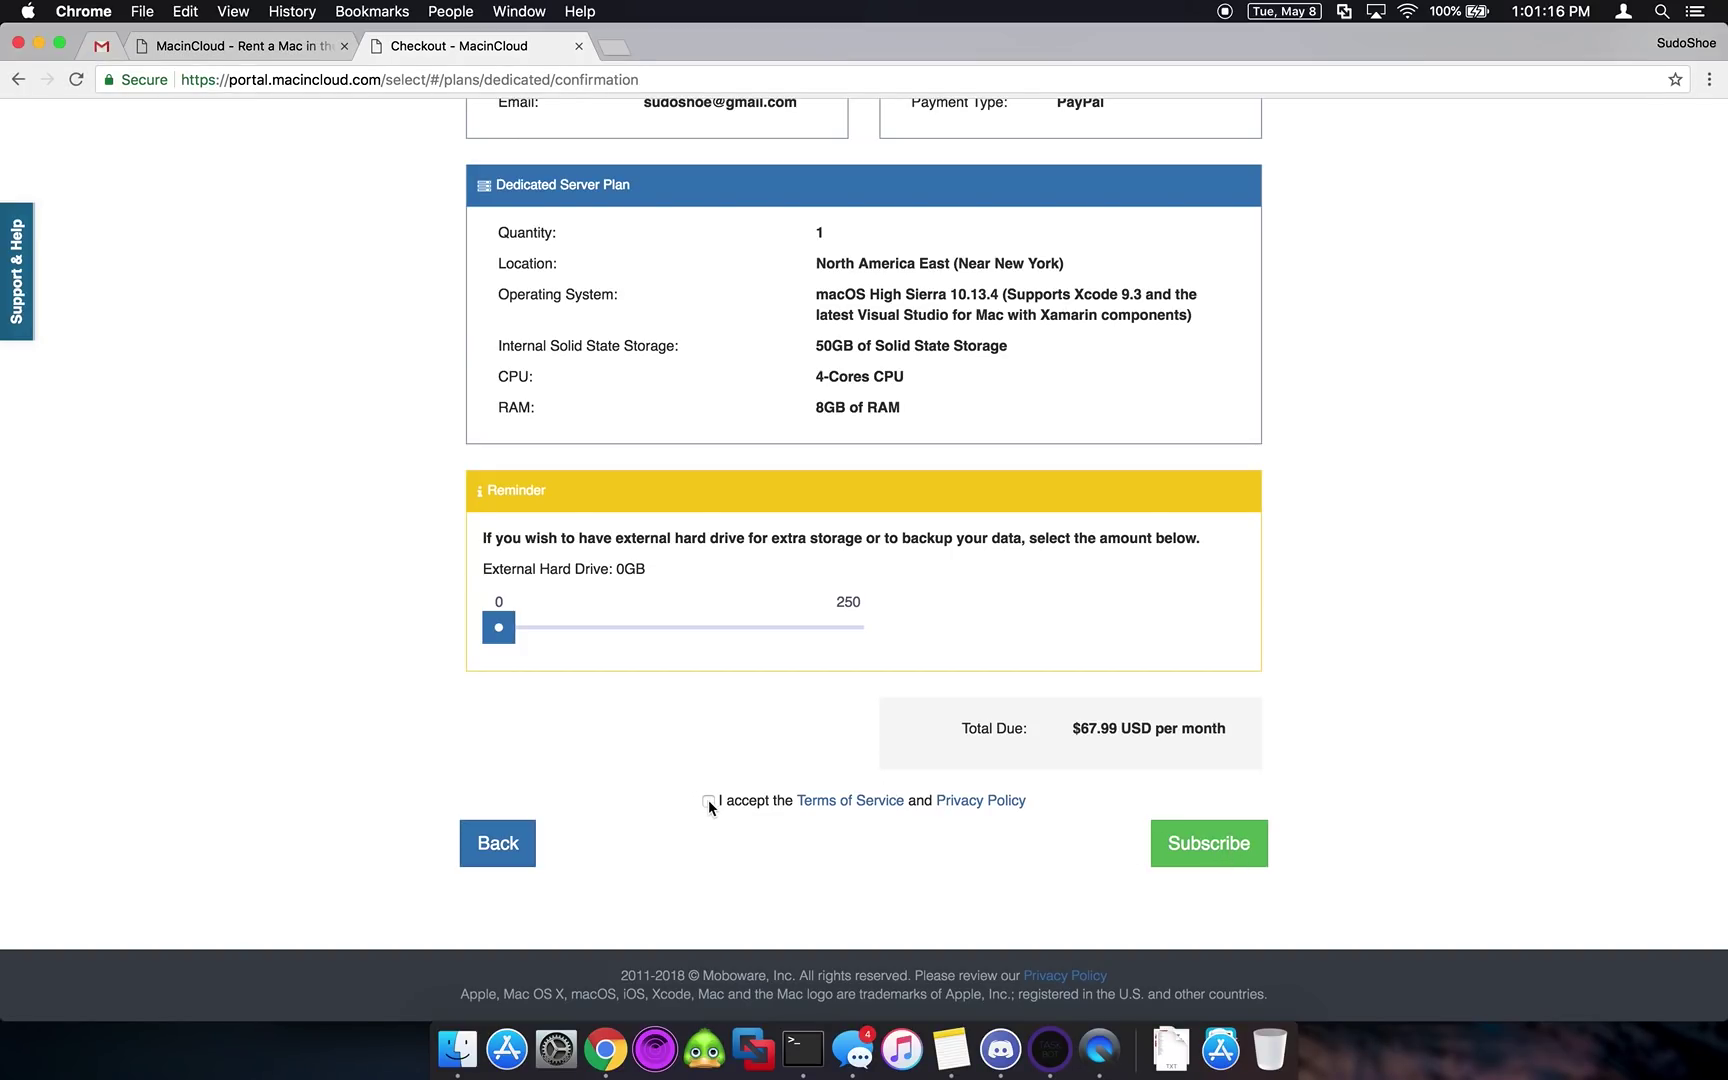
click(1194, 856)
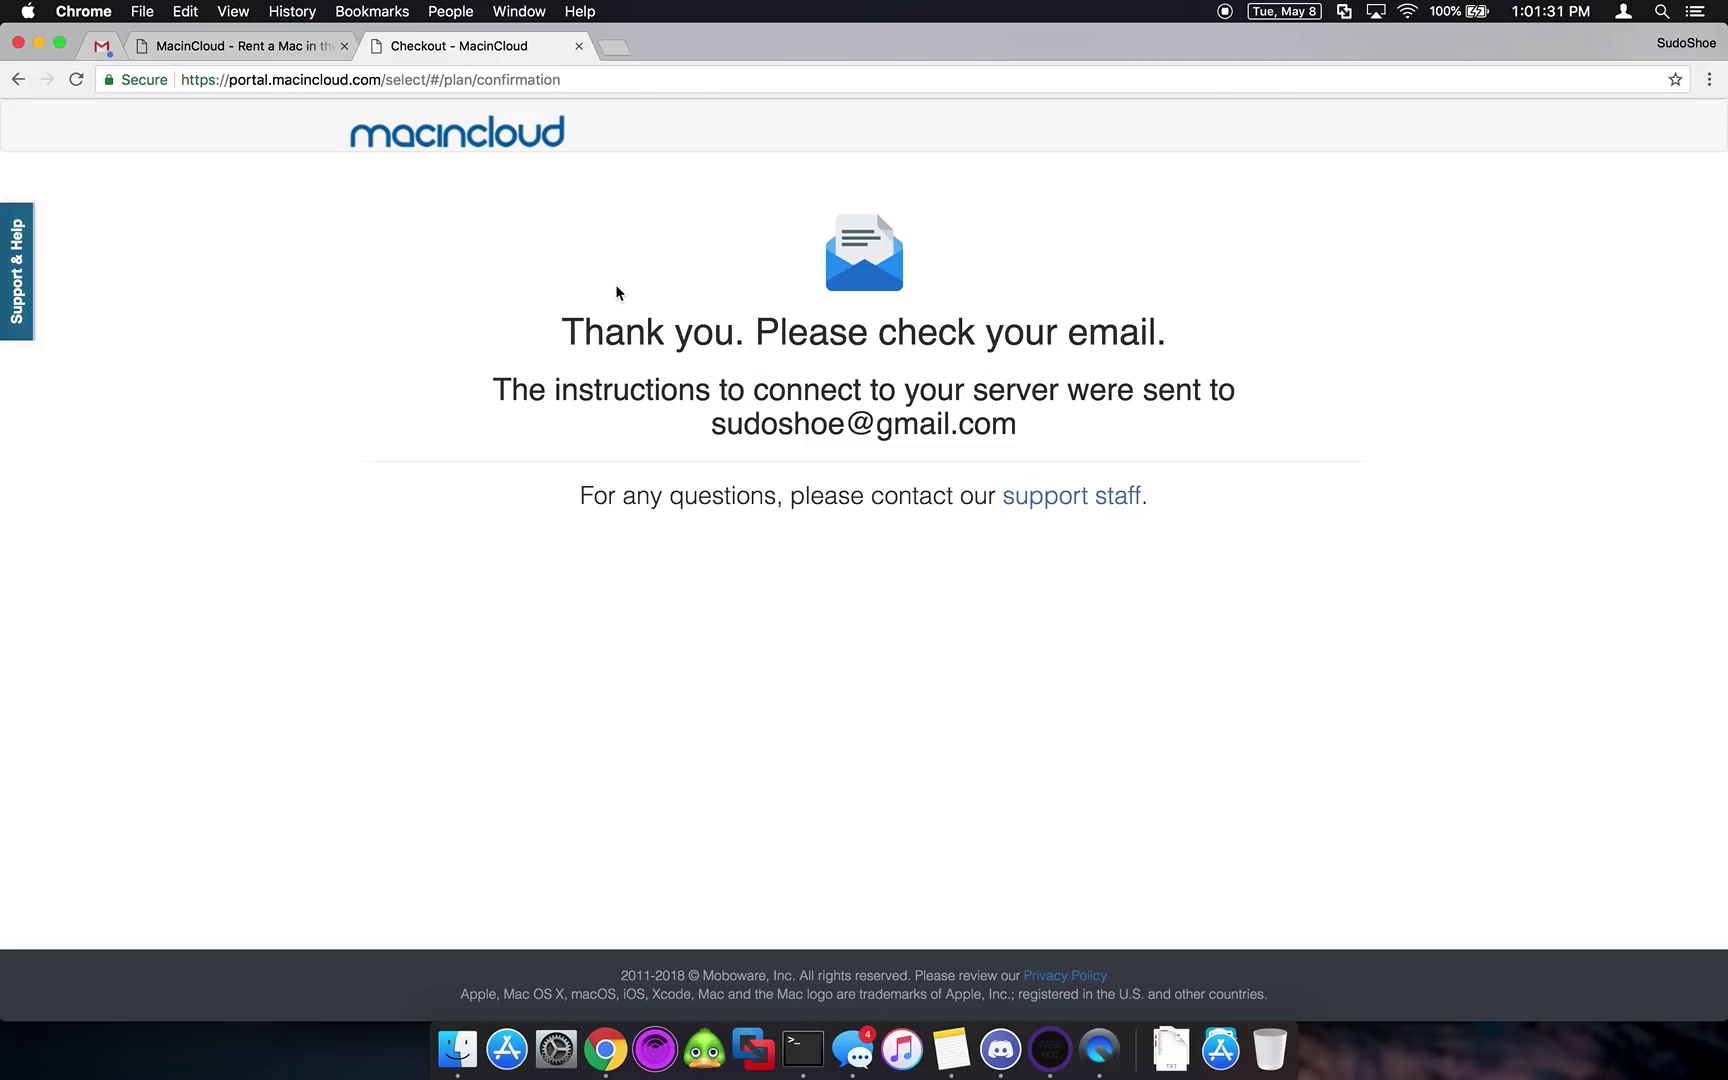
Step: Open the MacinCloud subscription confirmation email in Gmail and read through the invoice
click(95, 45)
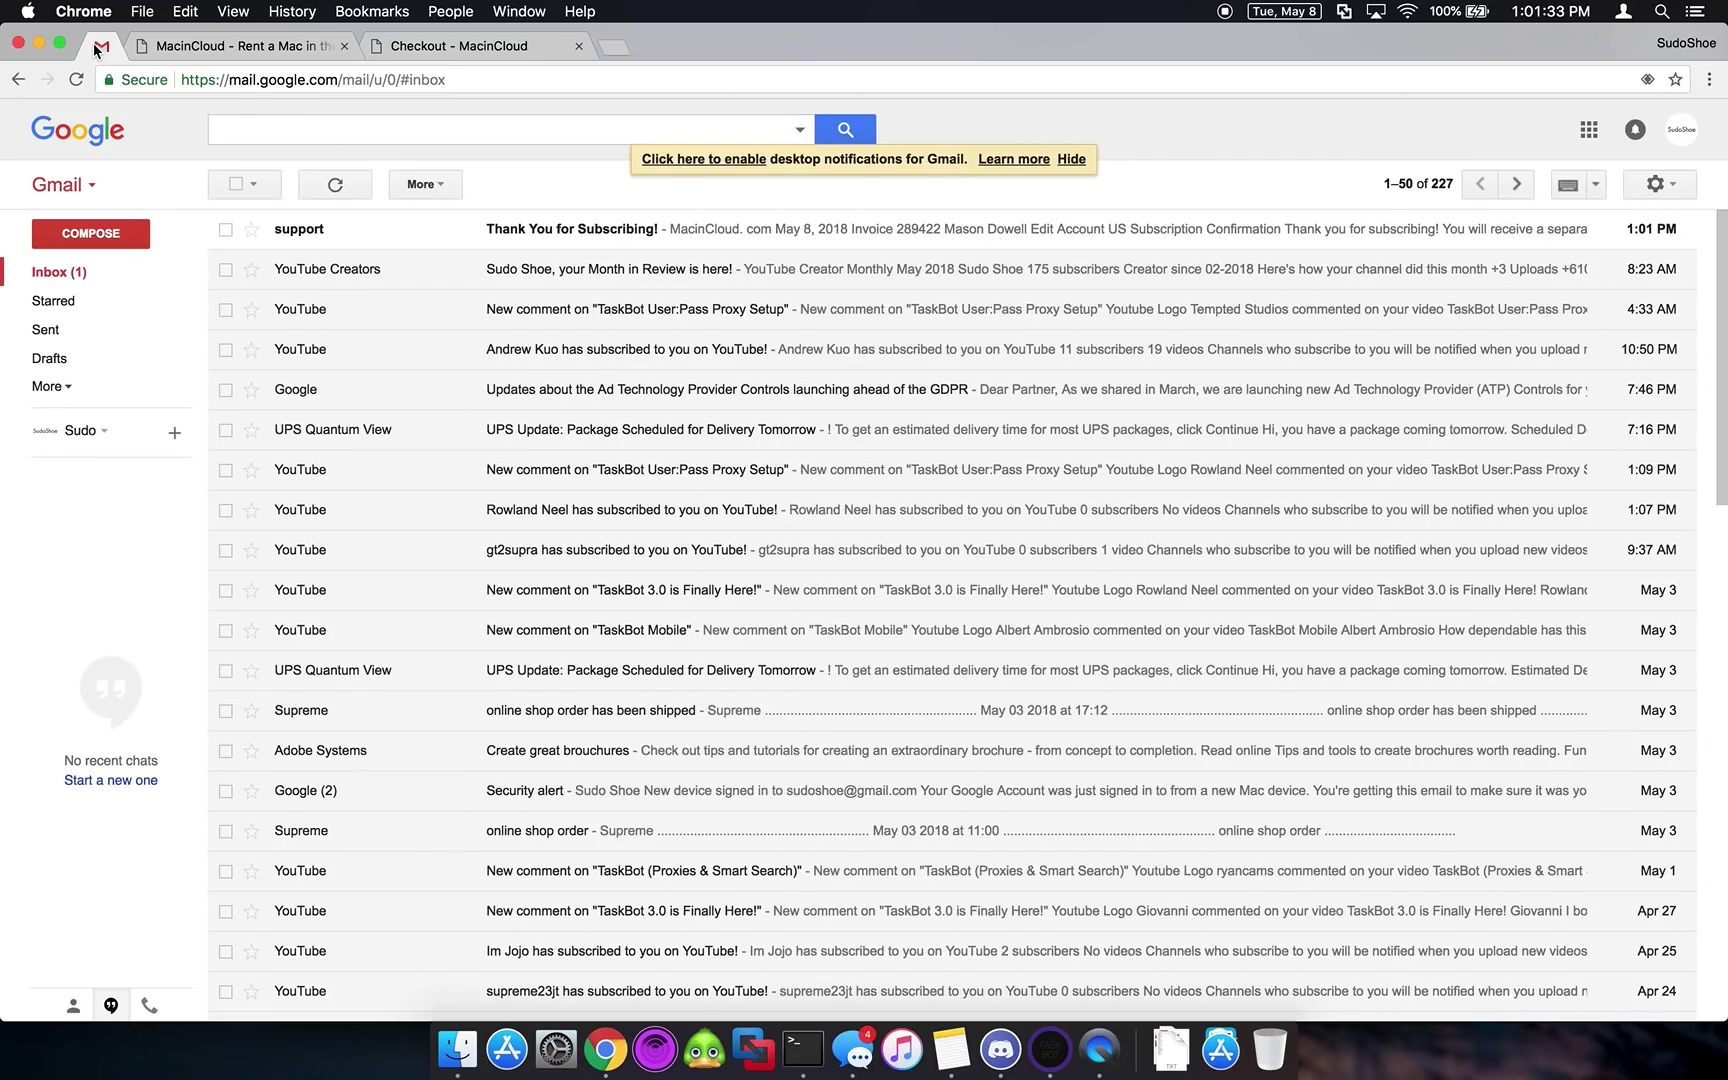
click(572, 232)
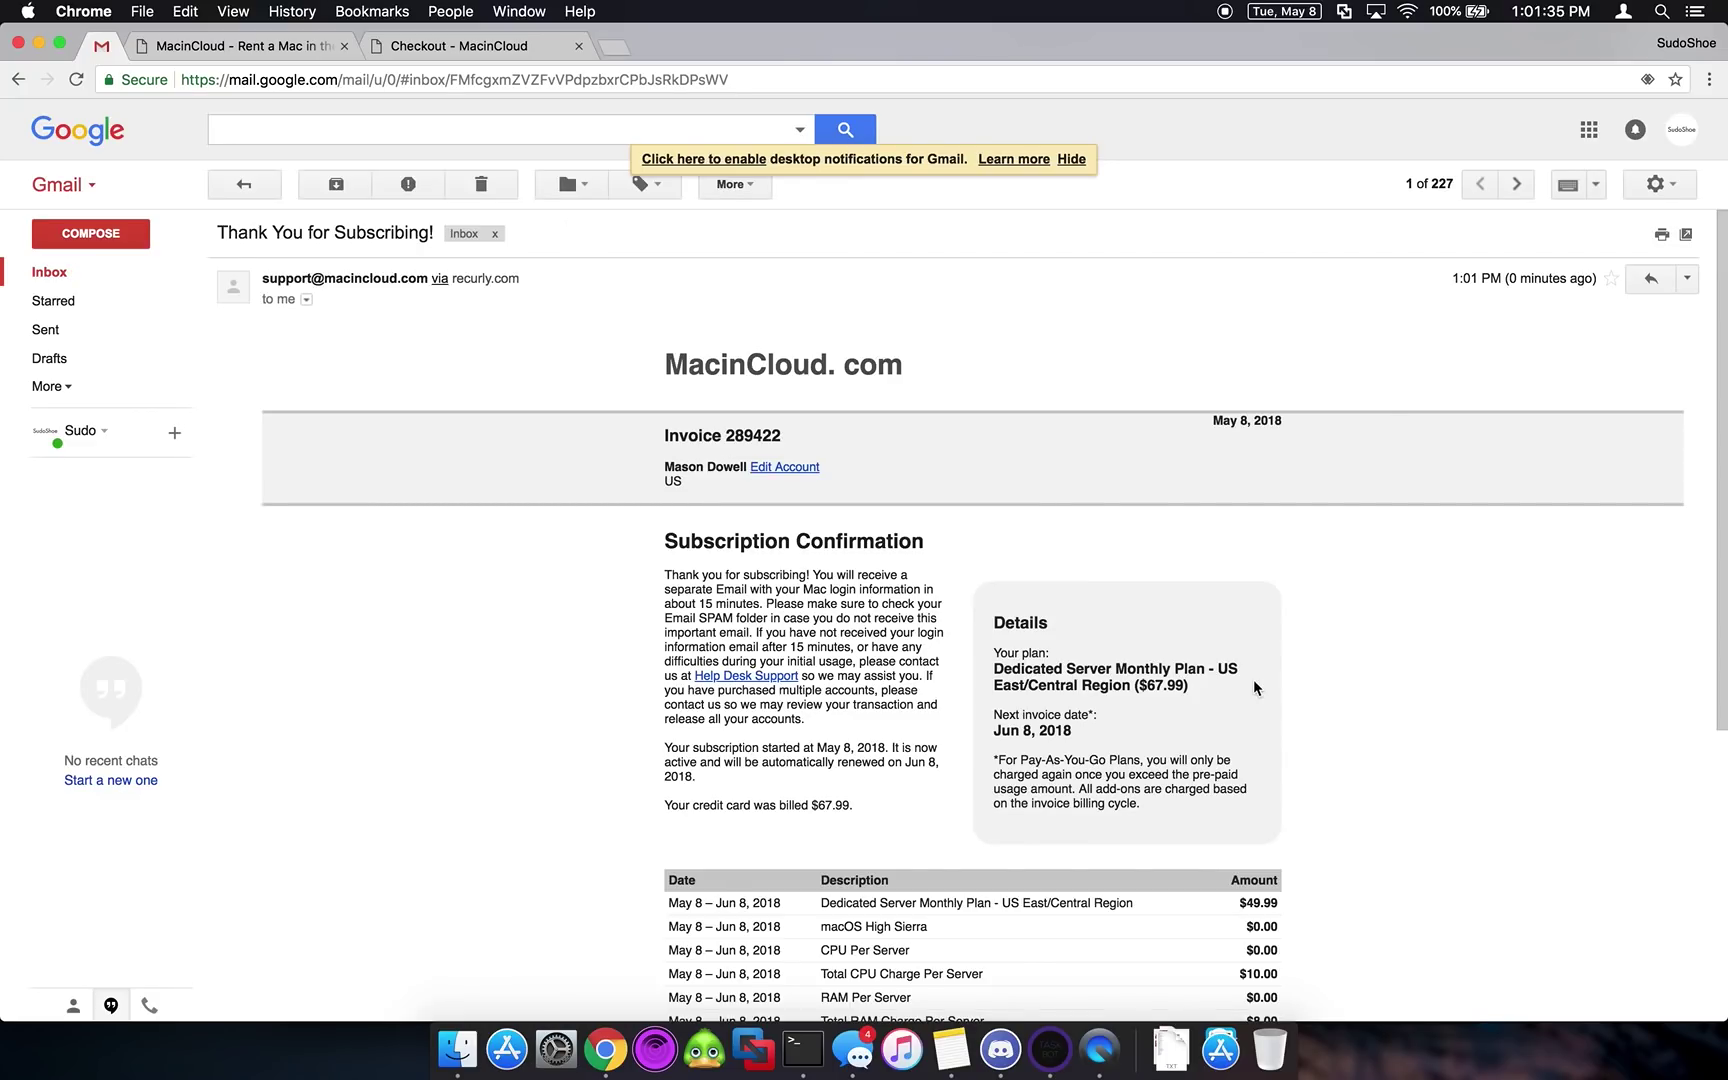
scroll(1256, 688, down, 2)
scroll(1256, 688, down, 4)
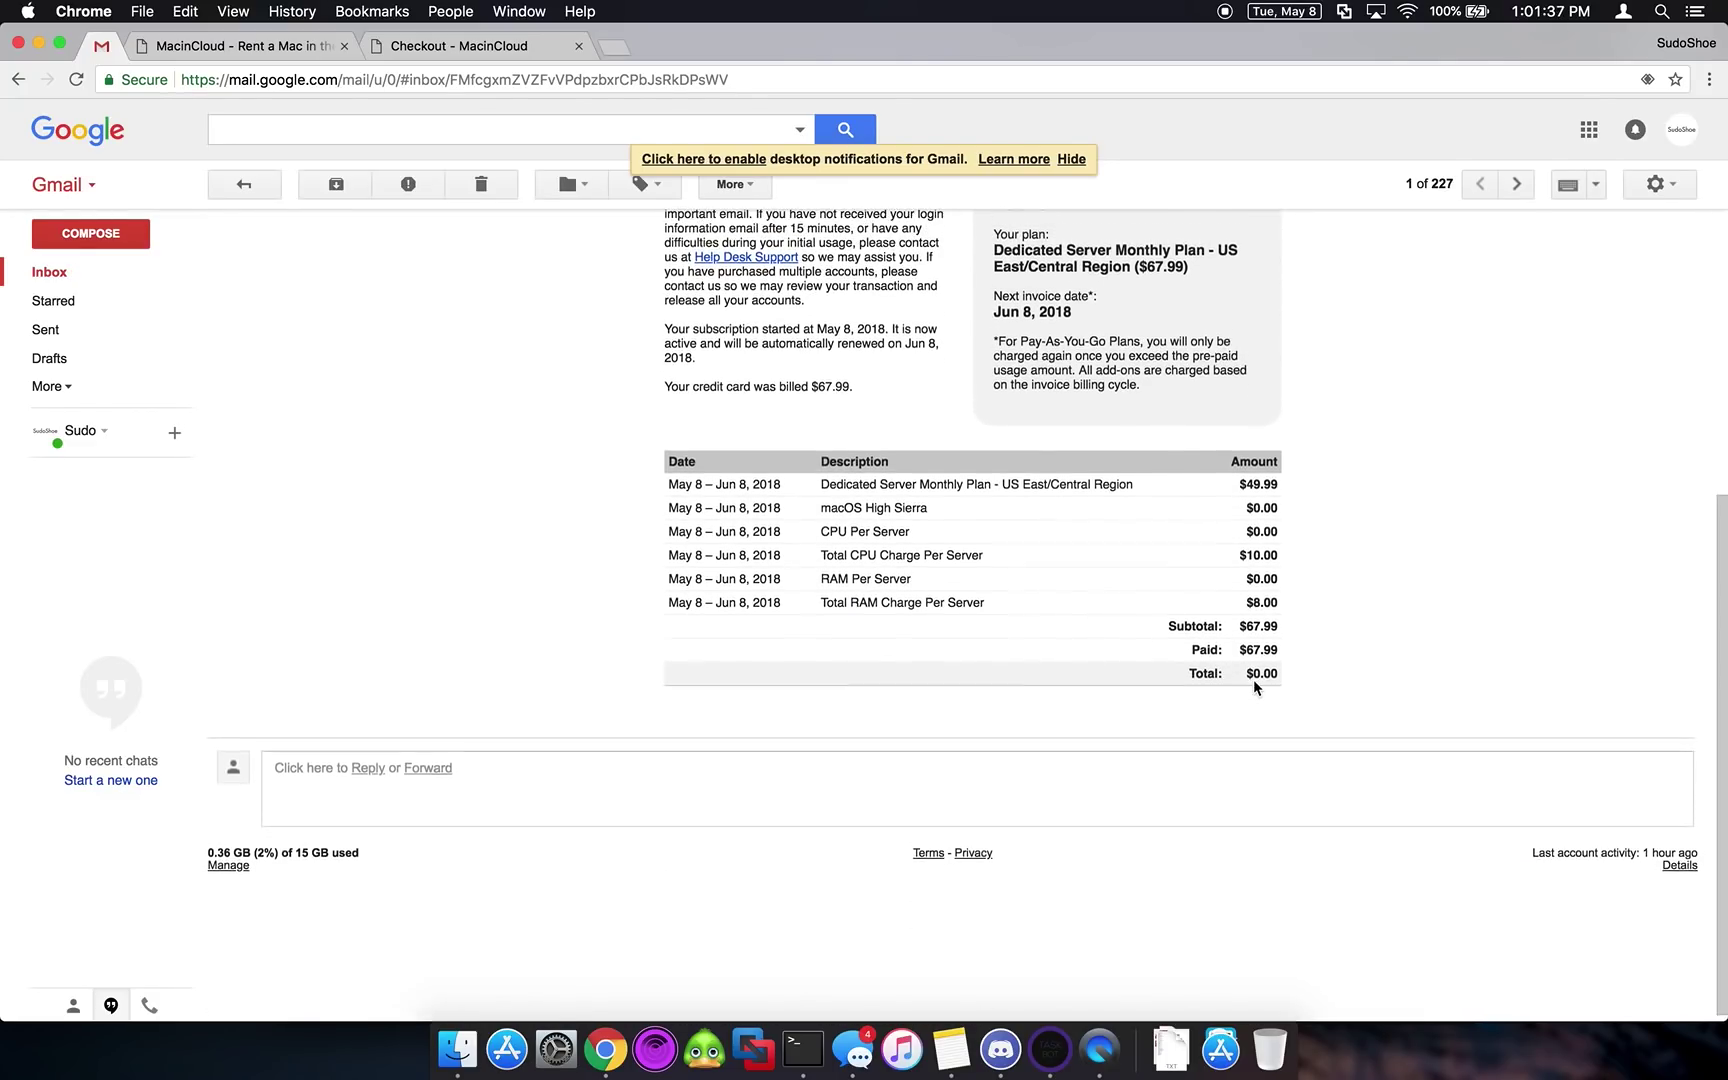
scroll(1254, 680, up, 1)
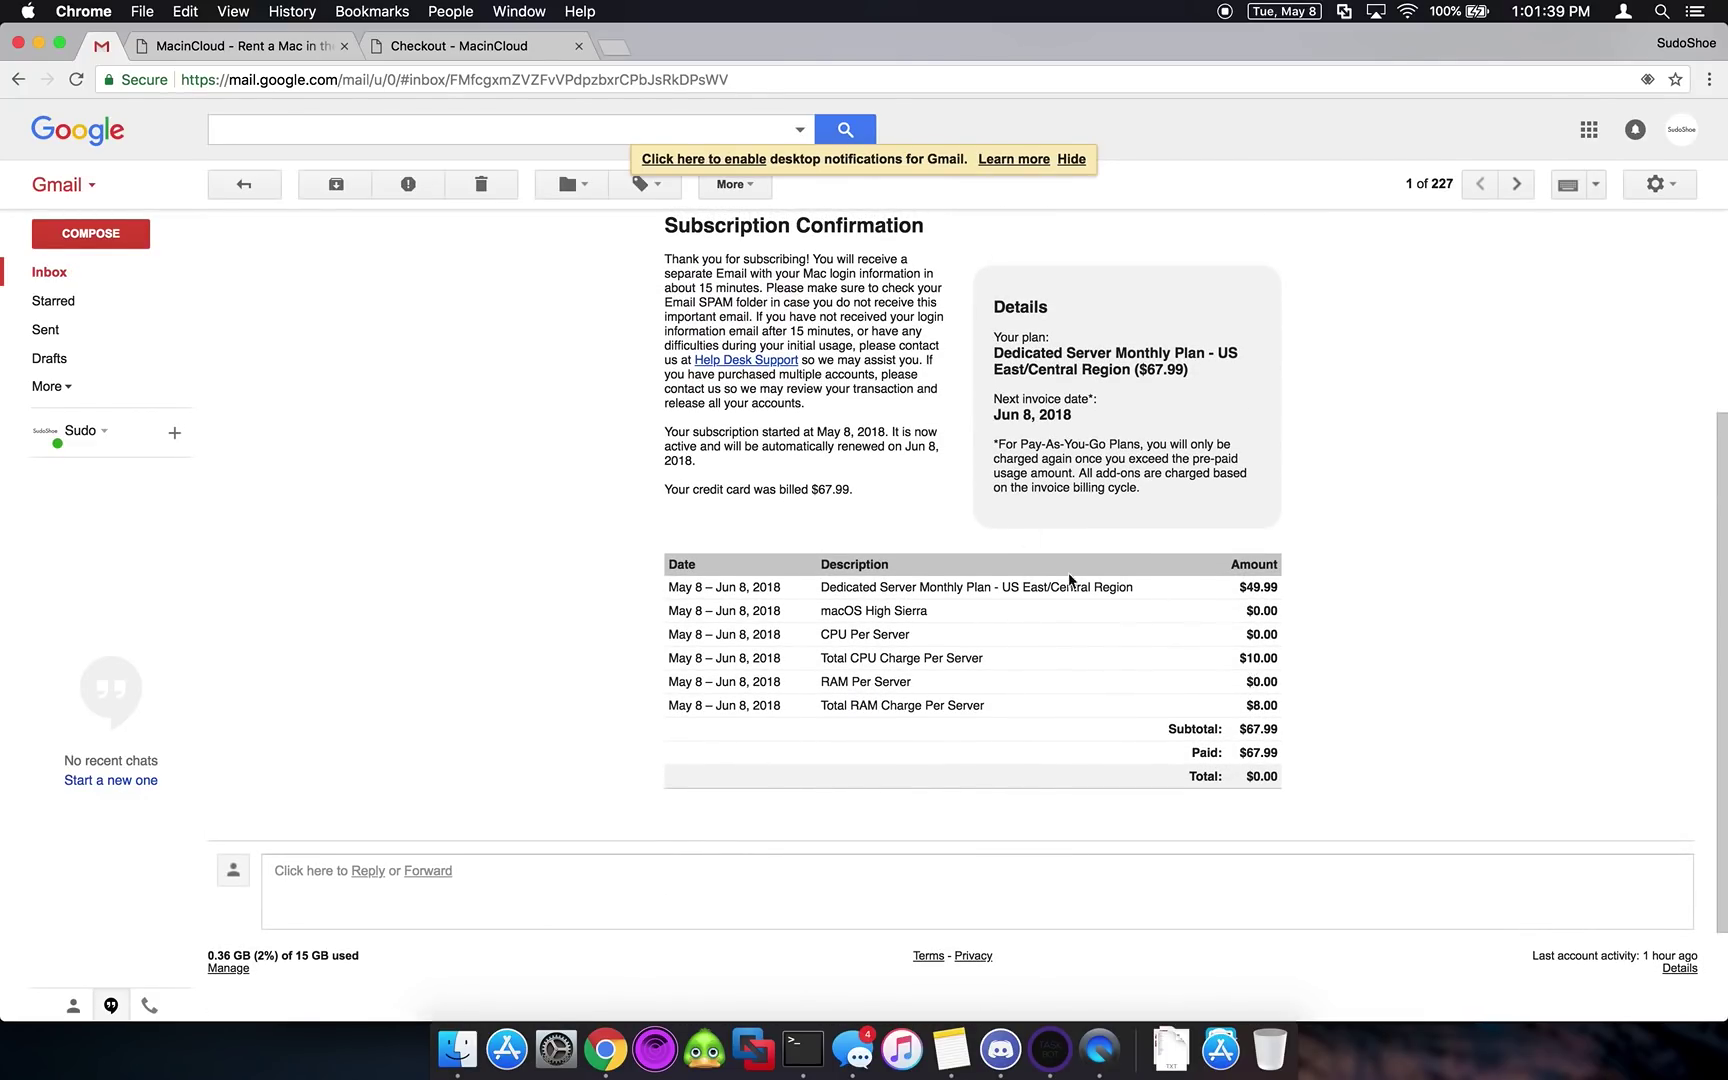
drag(666, 259, 787, 273)
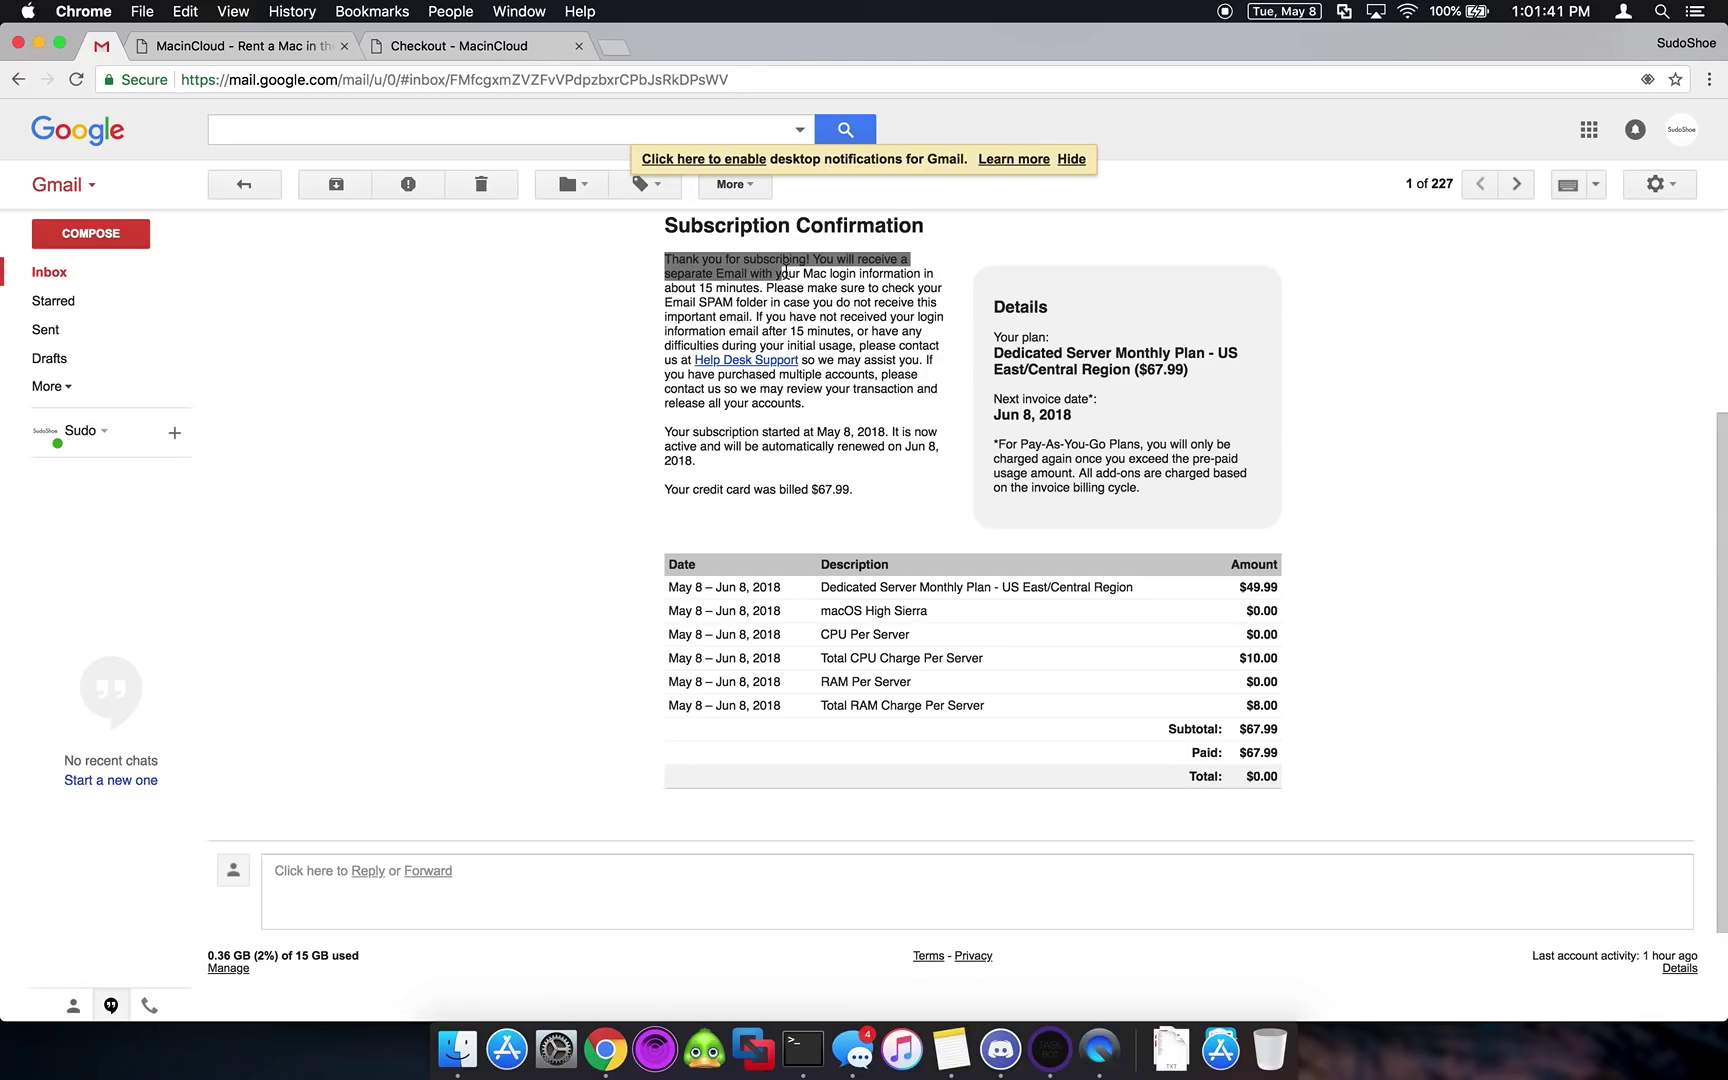
click(858, 277)
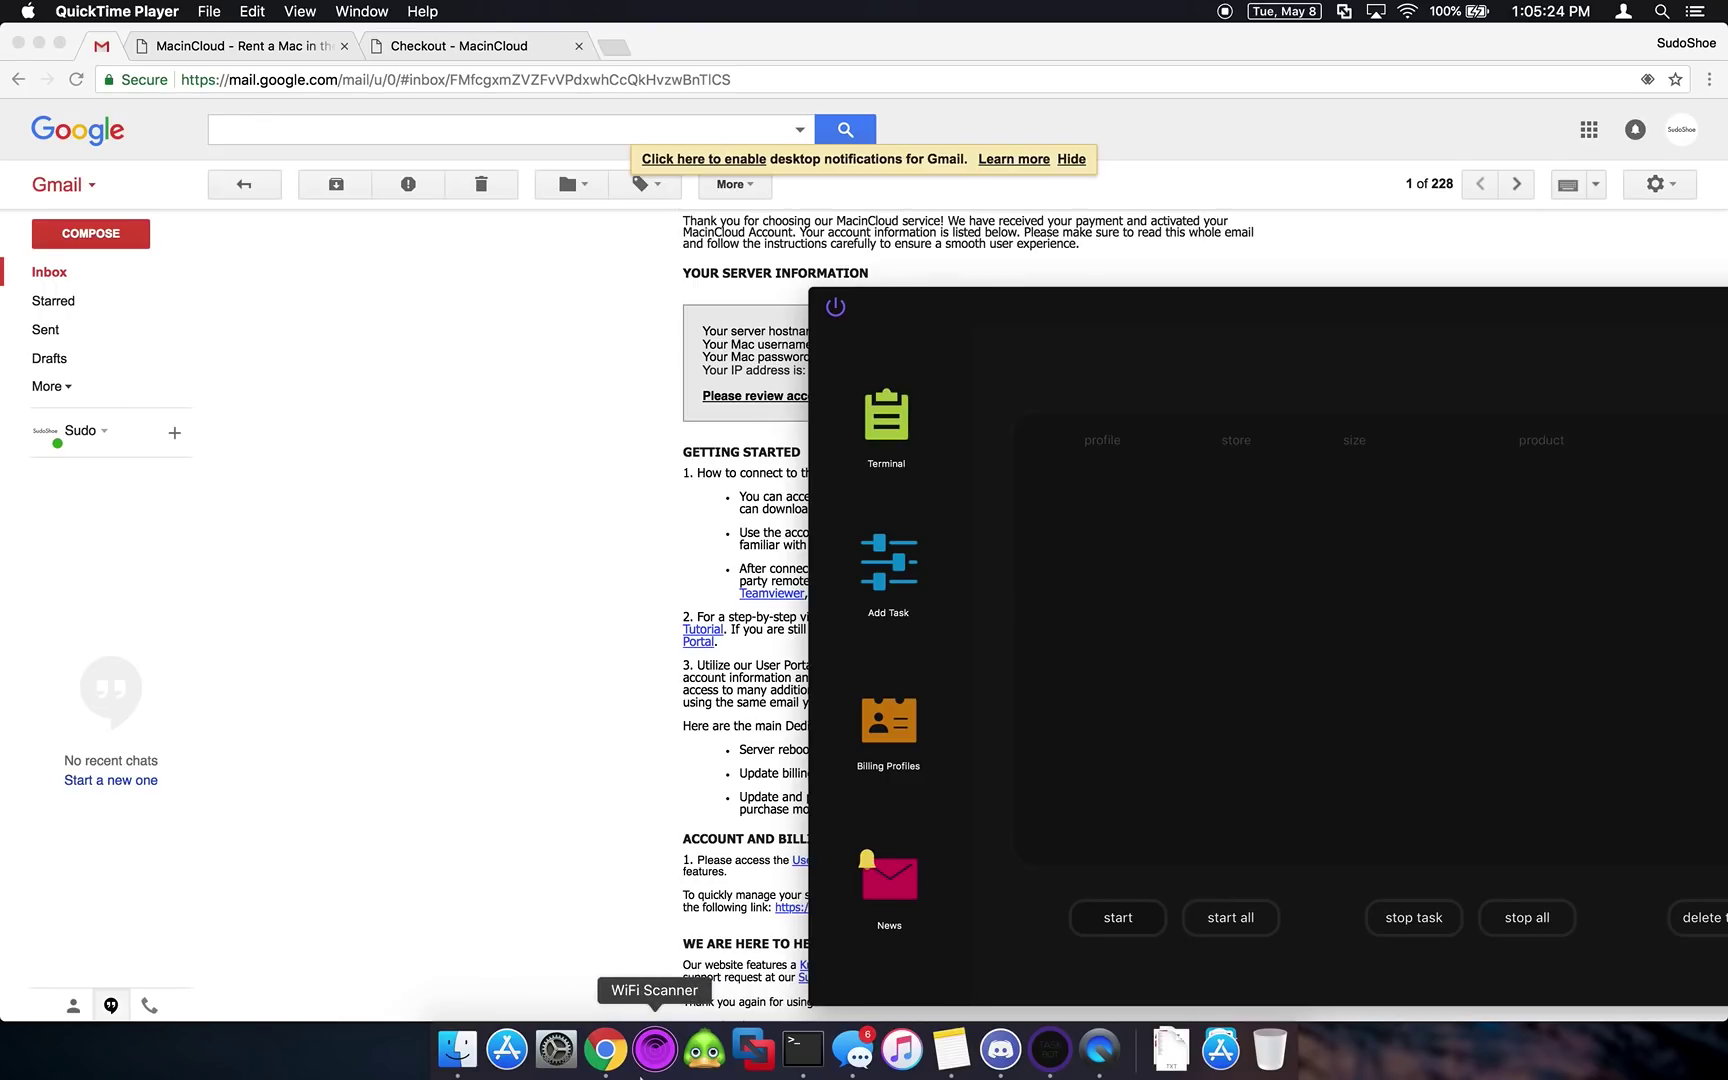
Step: Search 'vnc' in a new tab and download VNC Viewer for macOS from RealVNC
click(612, 48)
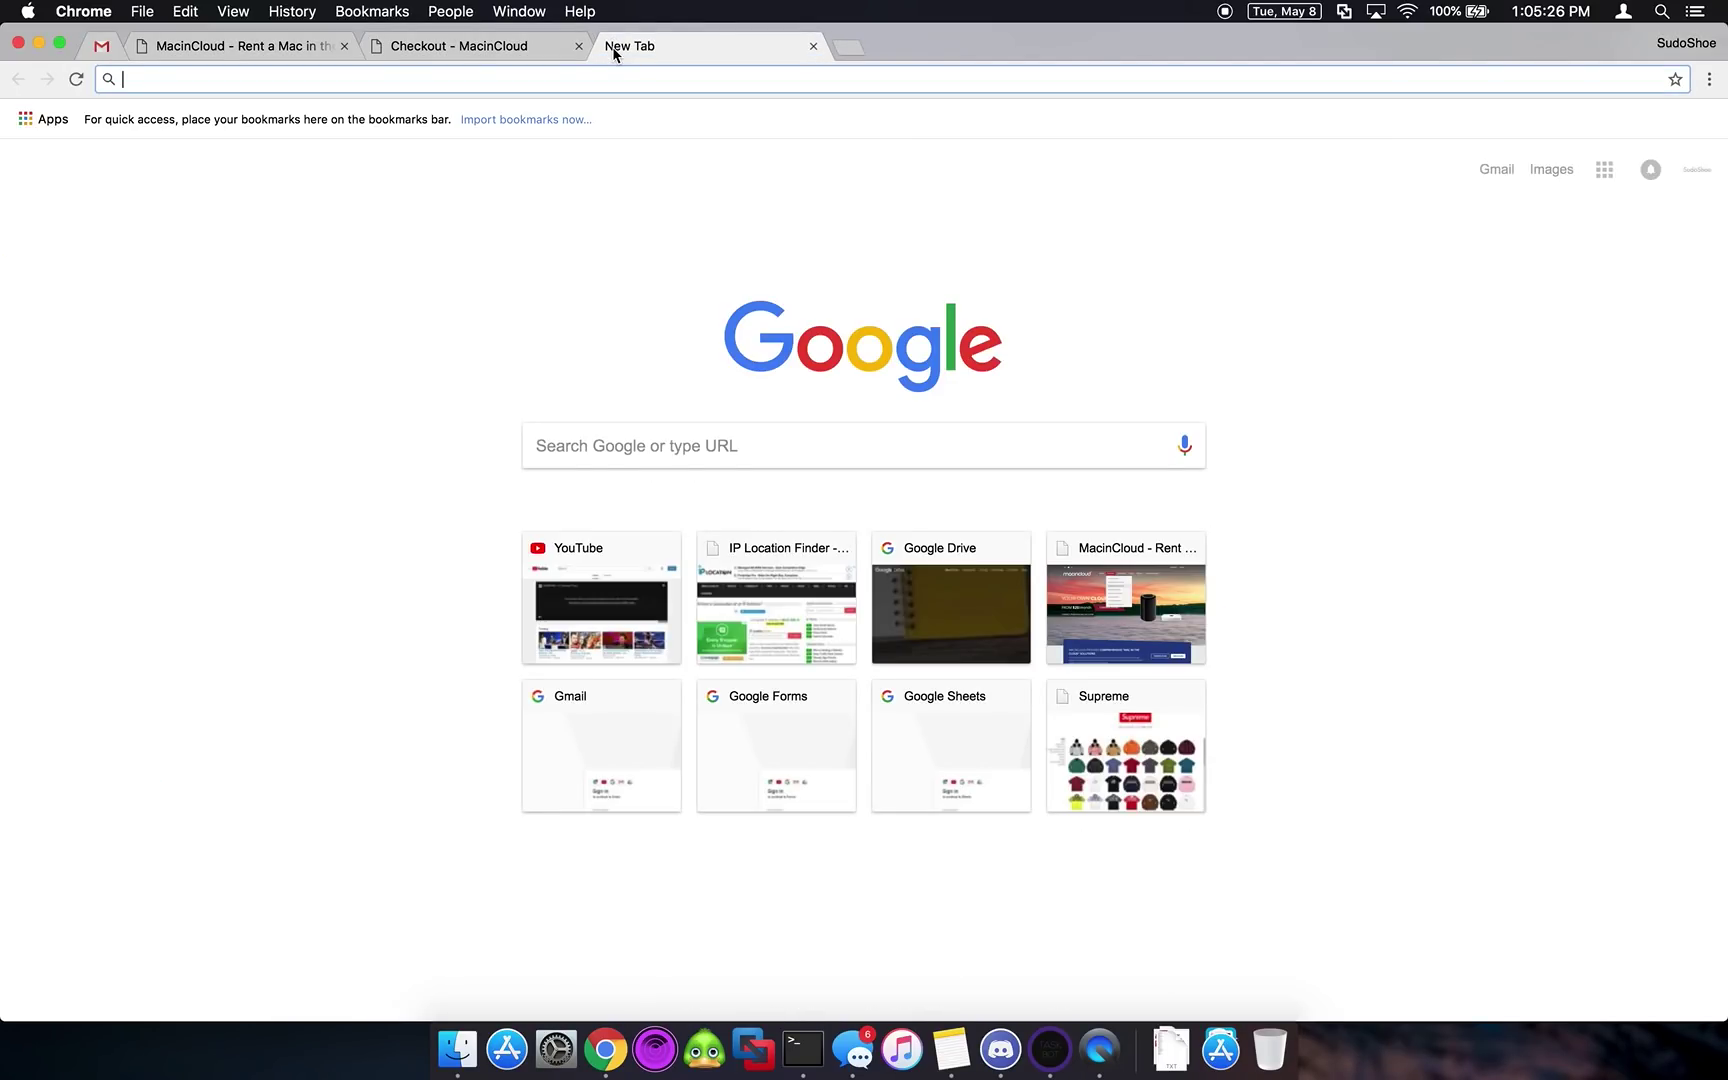
text(vnc)
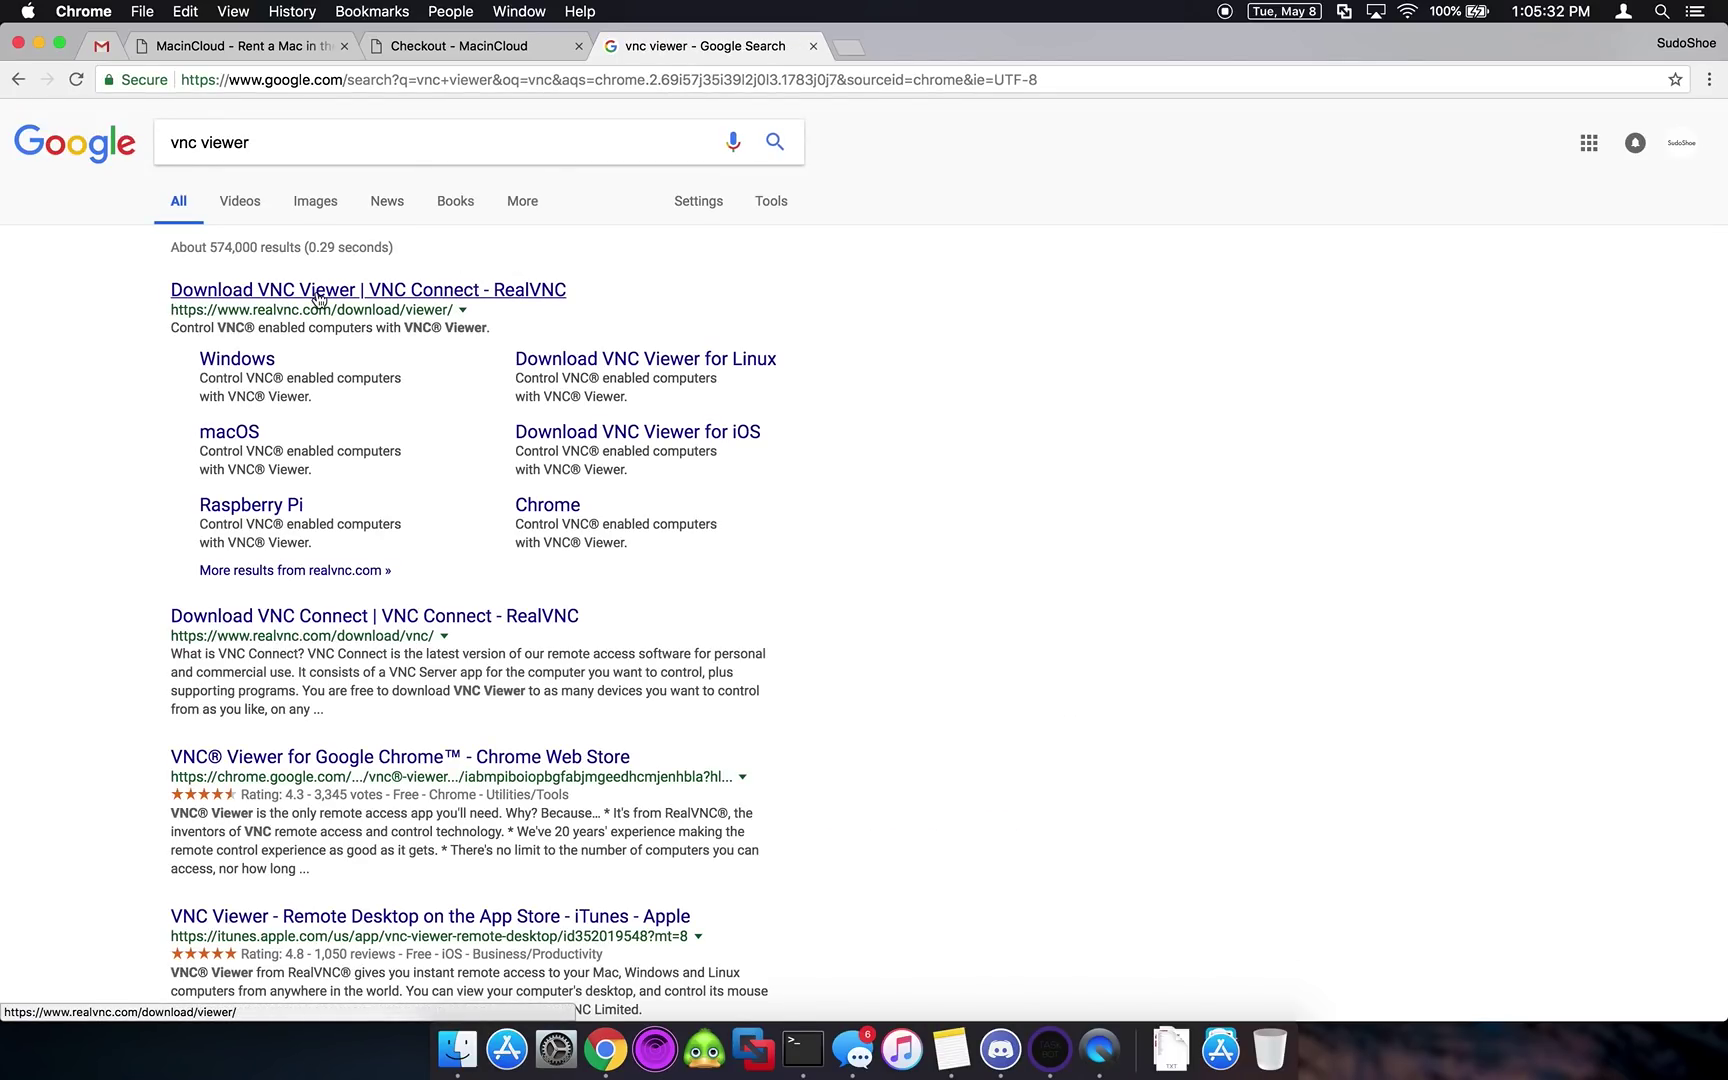
click(318, 290)
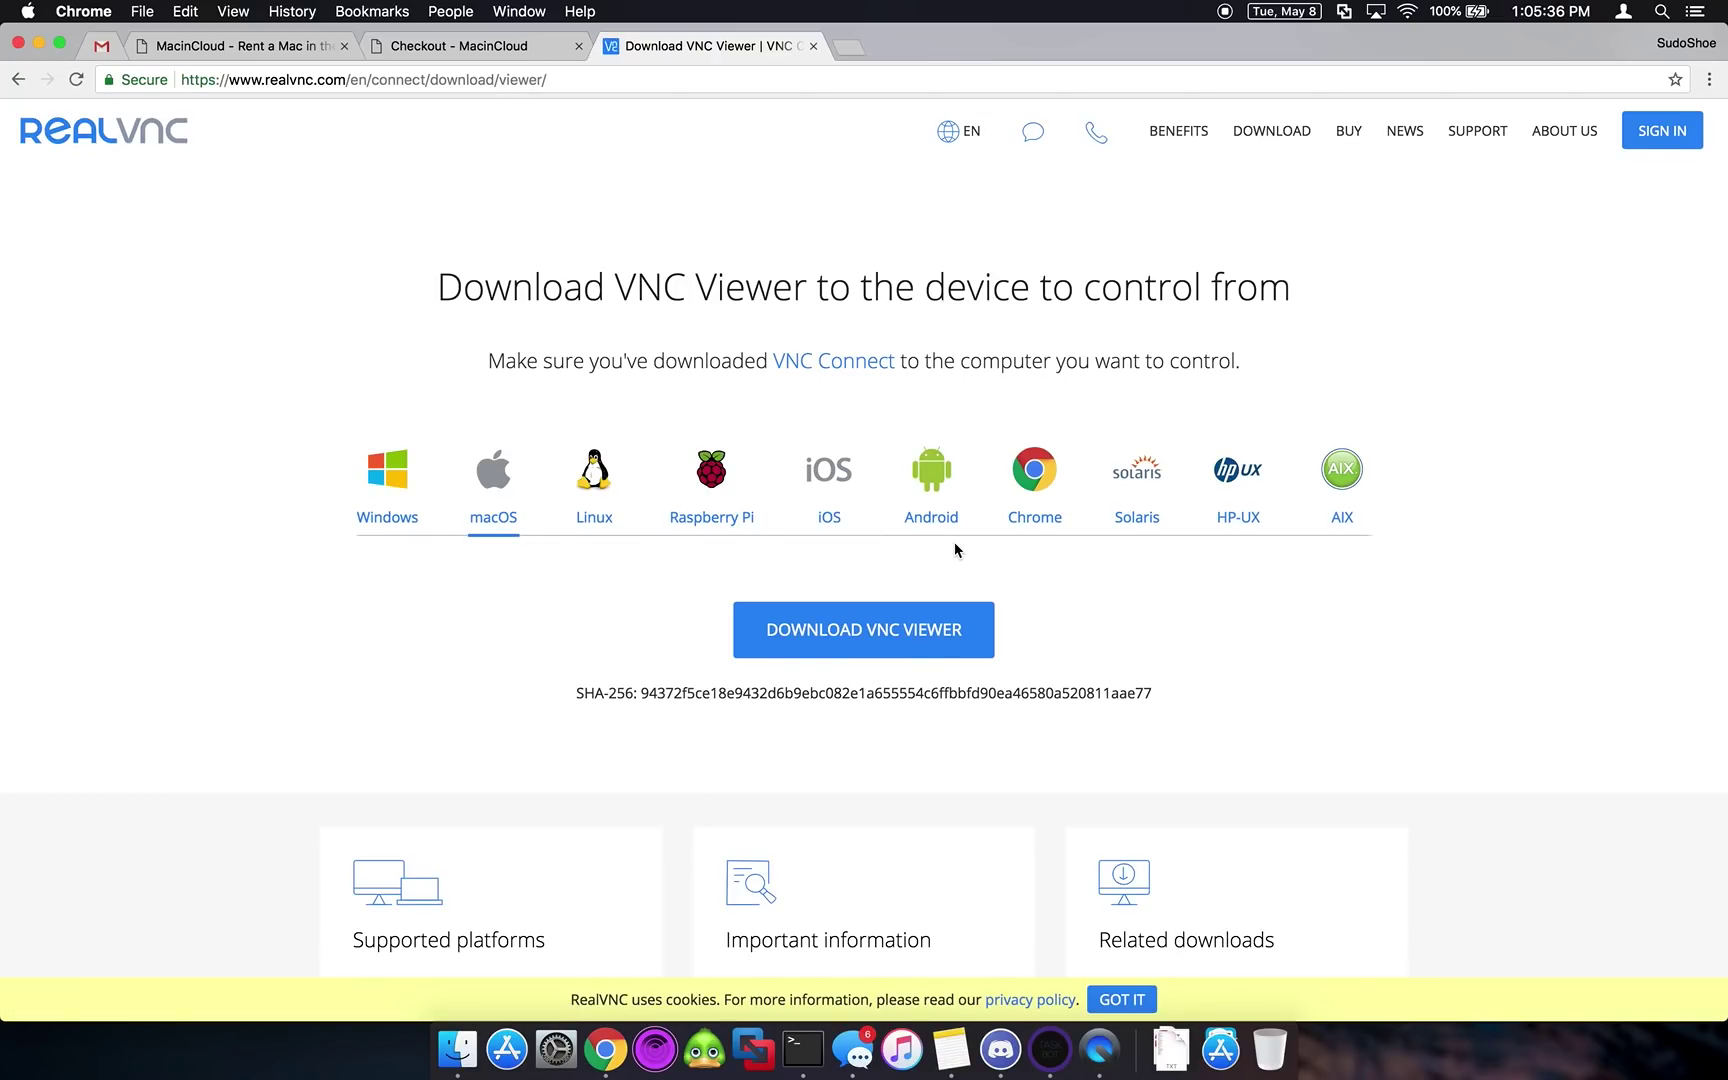
click(1221, 1048)
scroll(1241, 621, down, 5)
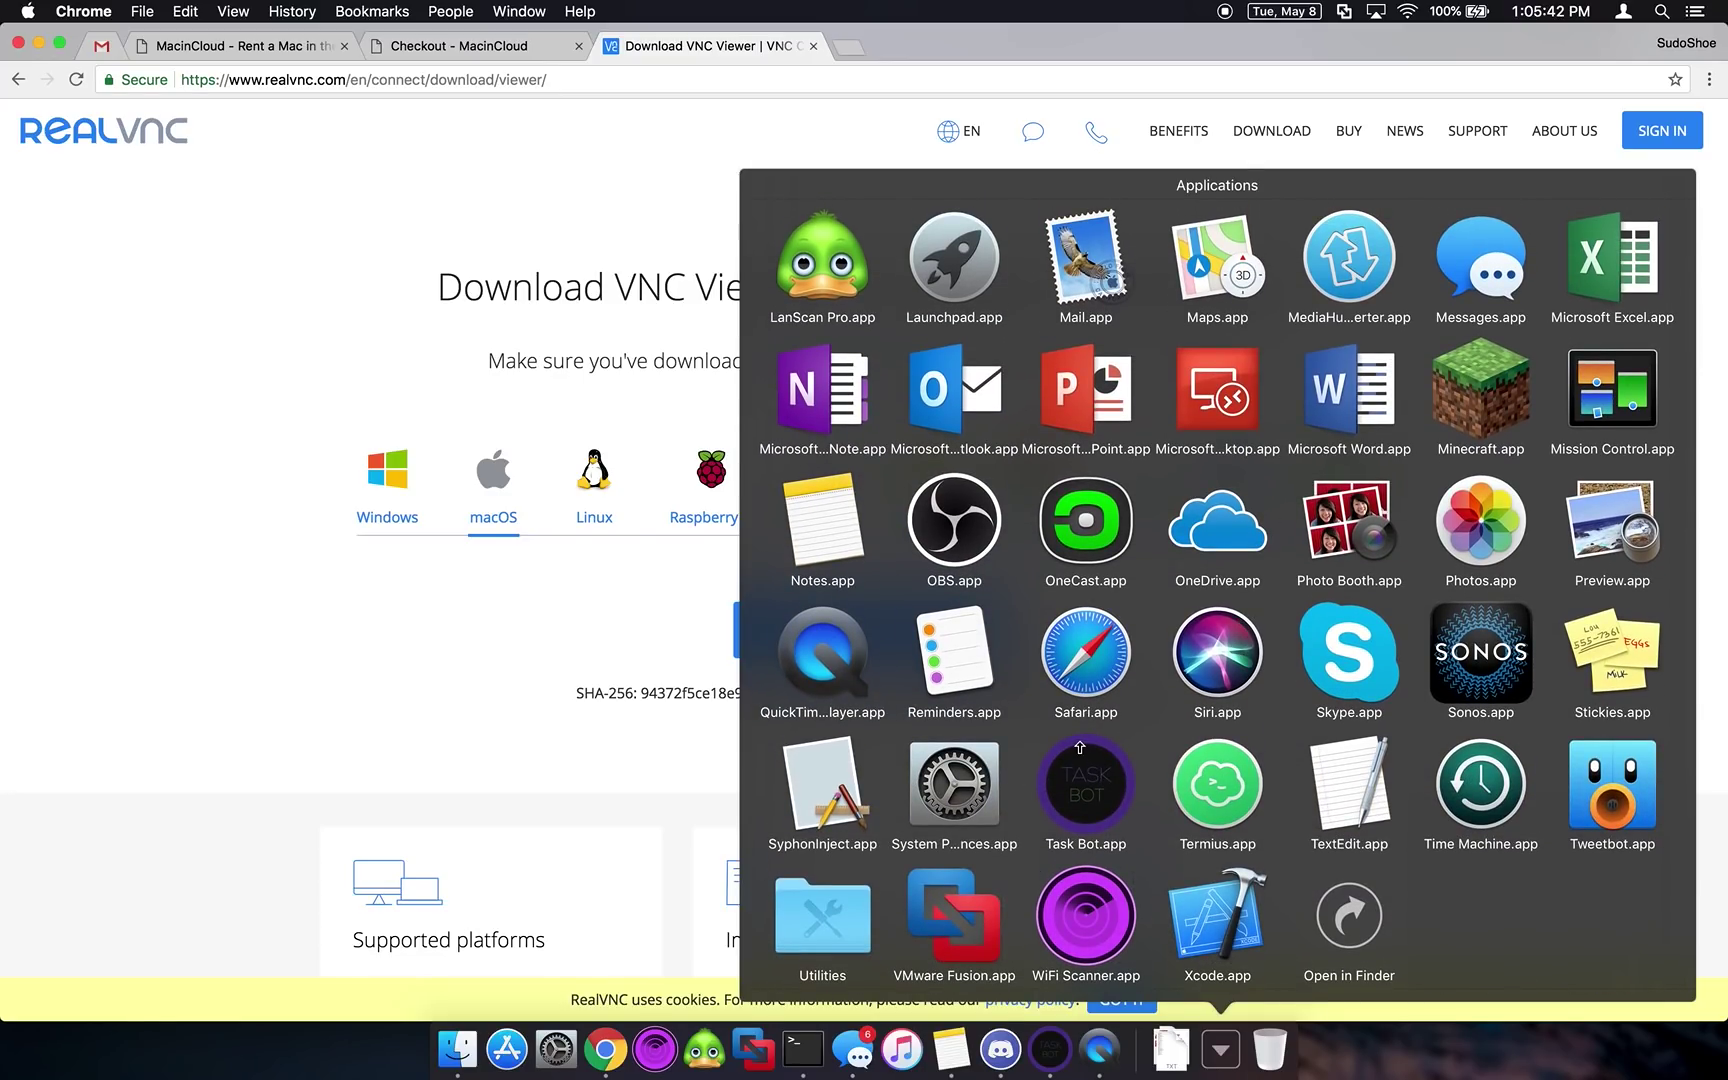
click(298, 658)
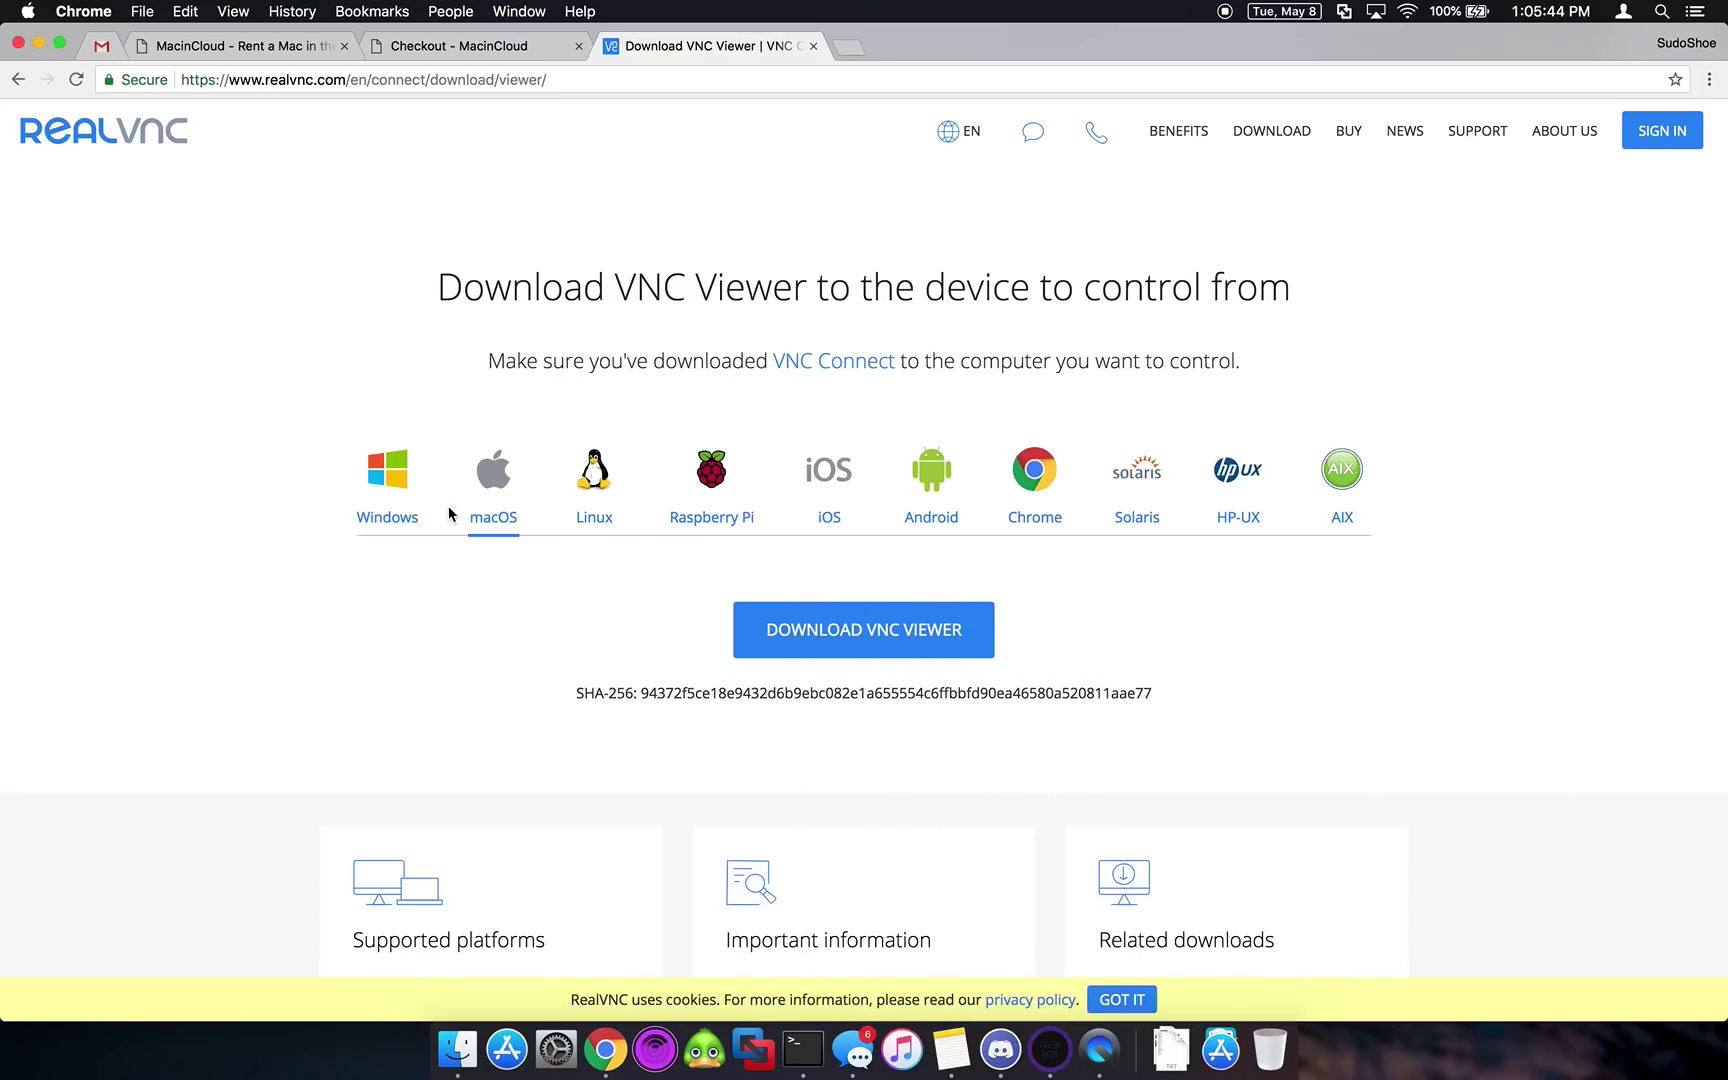
click(880, 642)
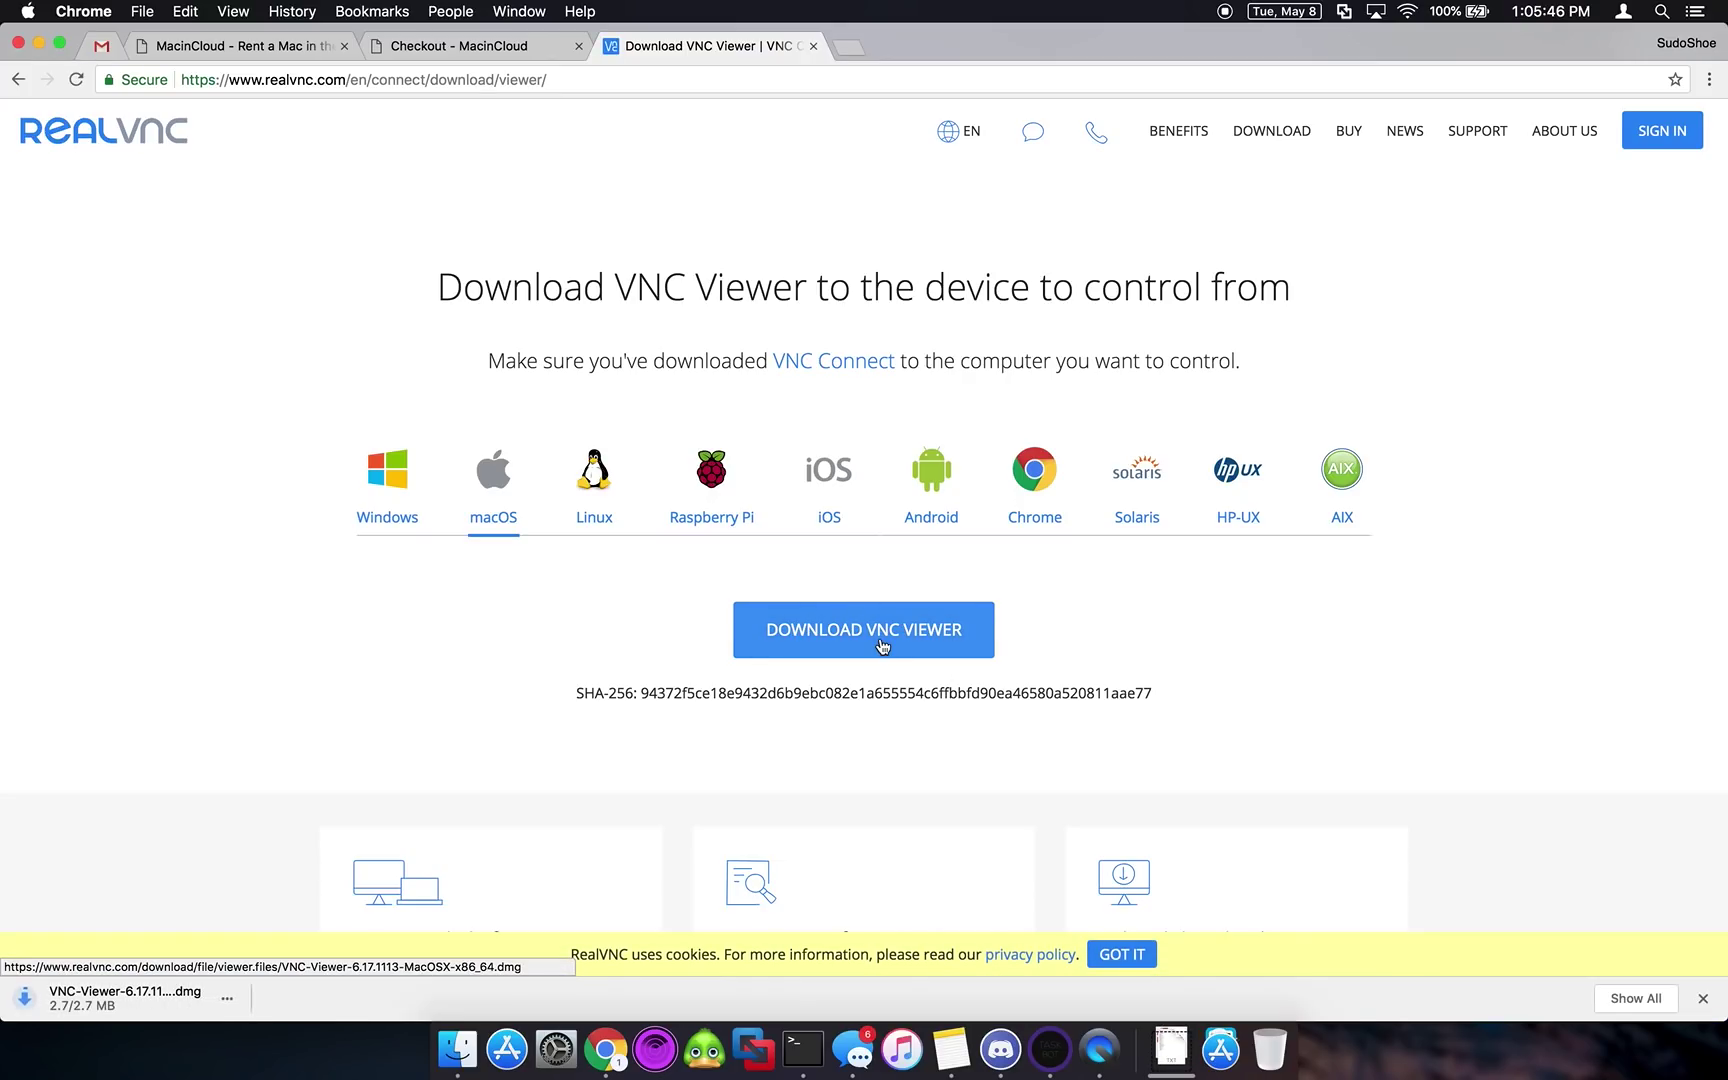
Step: Install VNC Viewer.app into Applications from the disk image and launch it
click(145, 997)
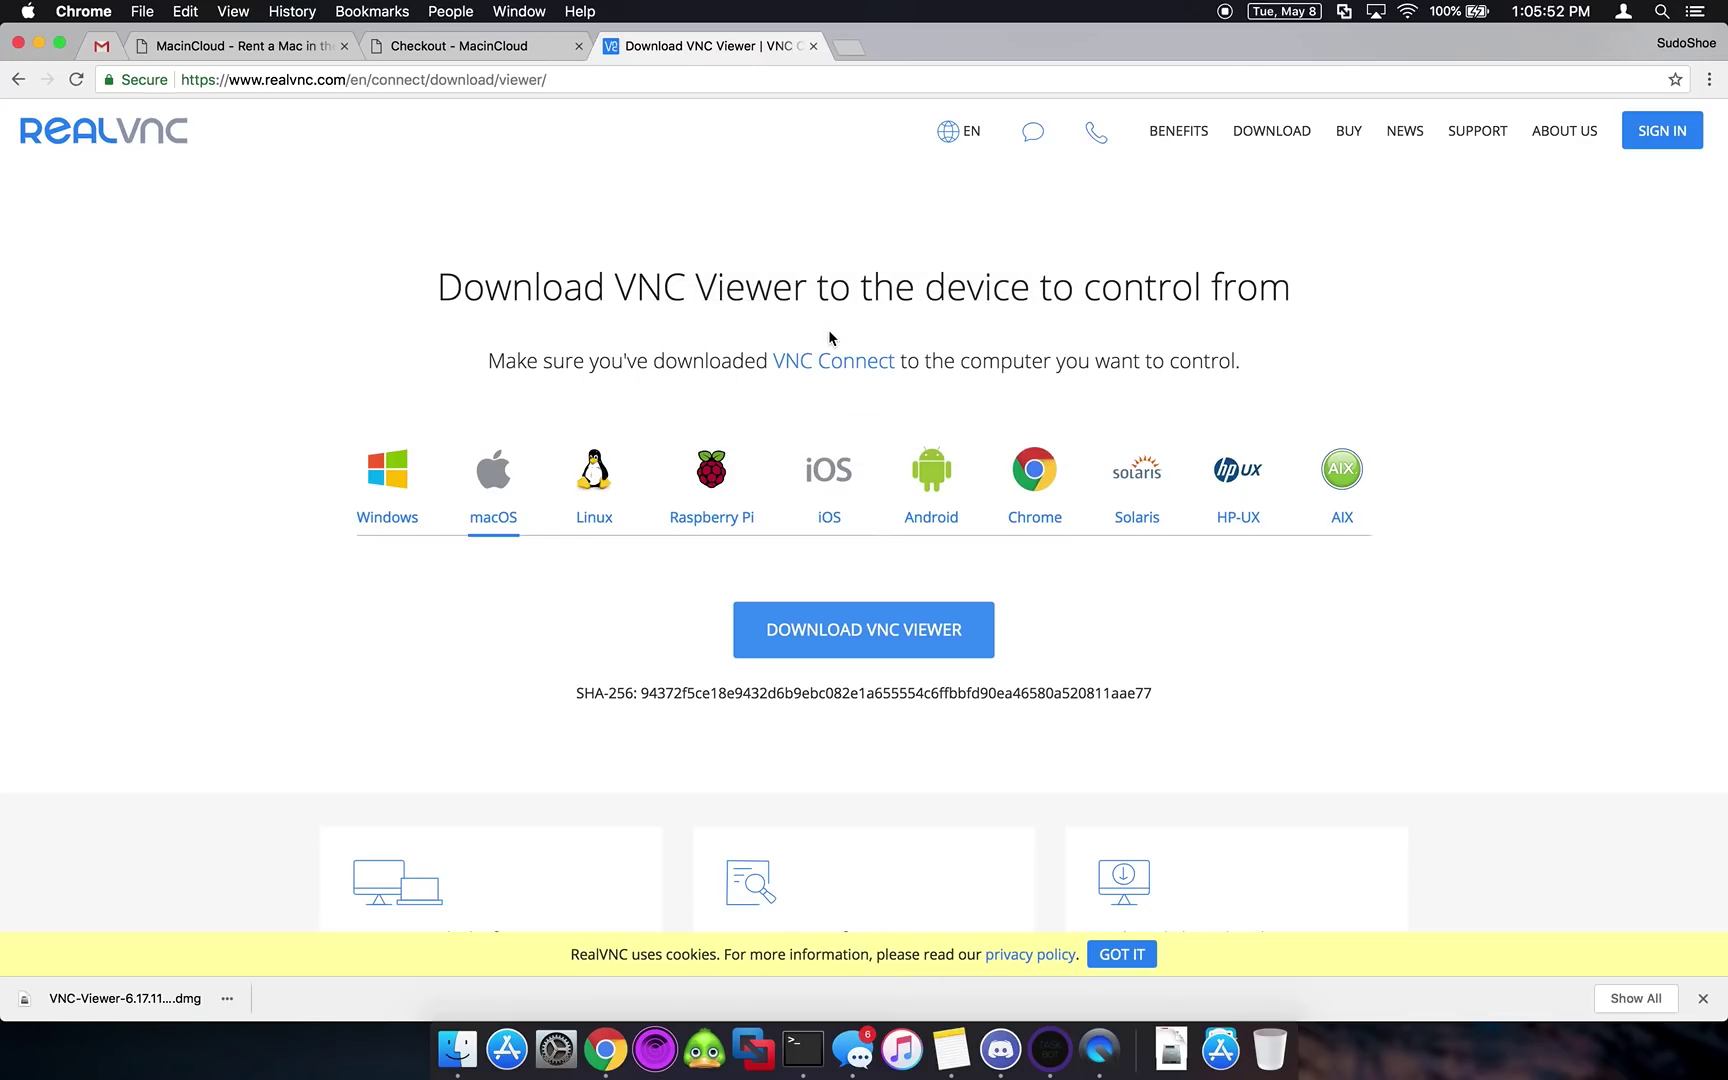
drag(583, 538, 796, 544)
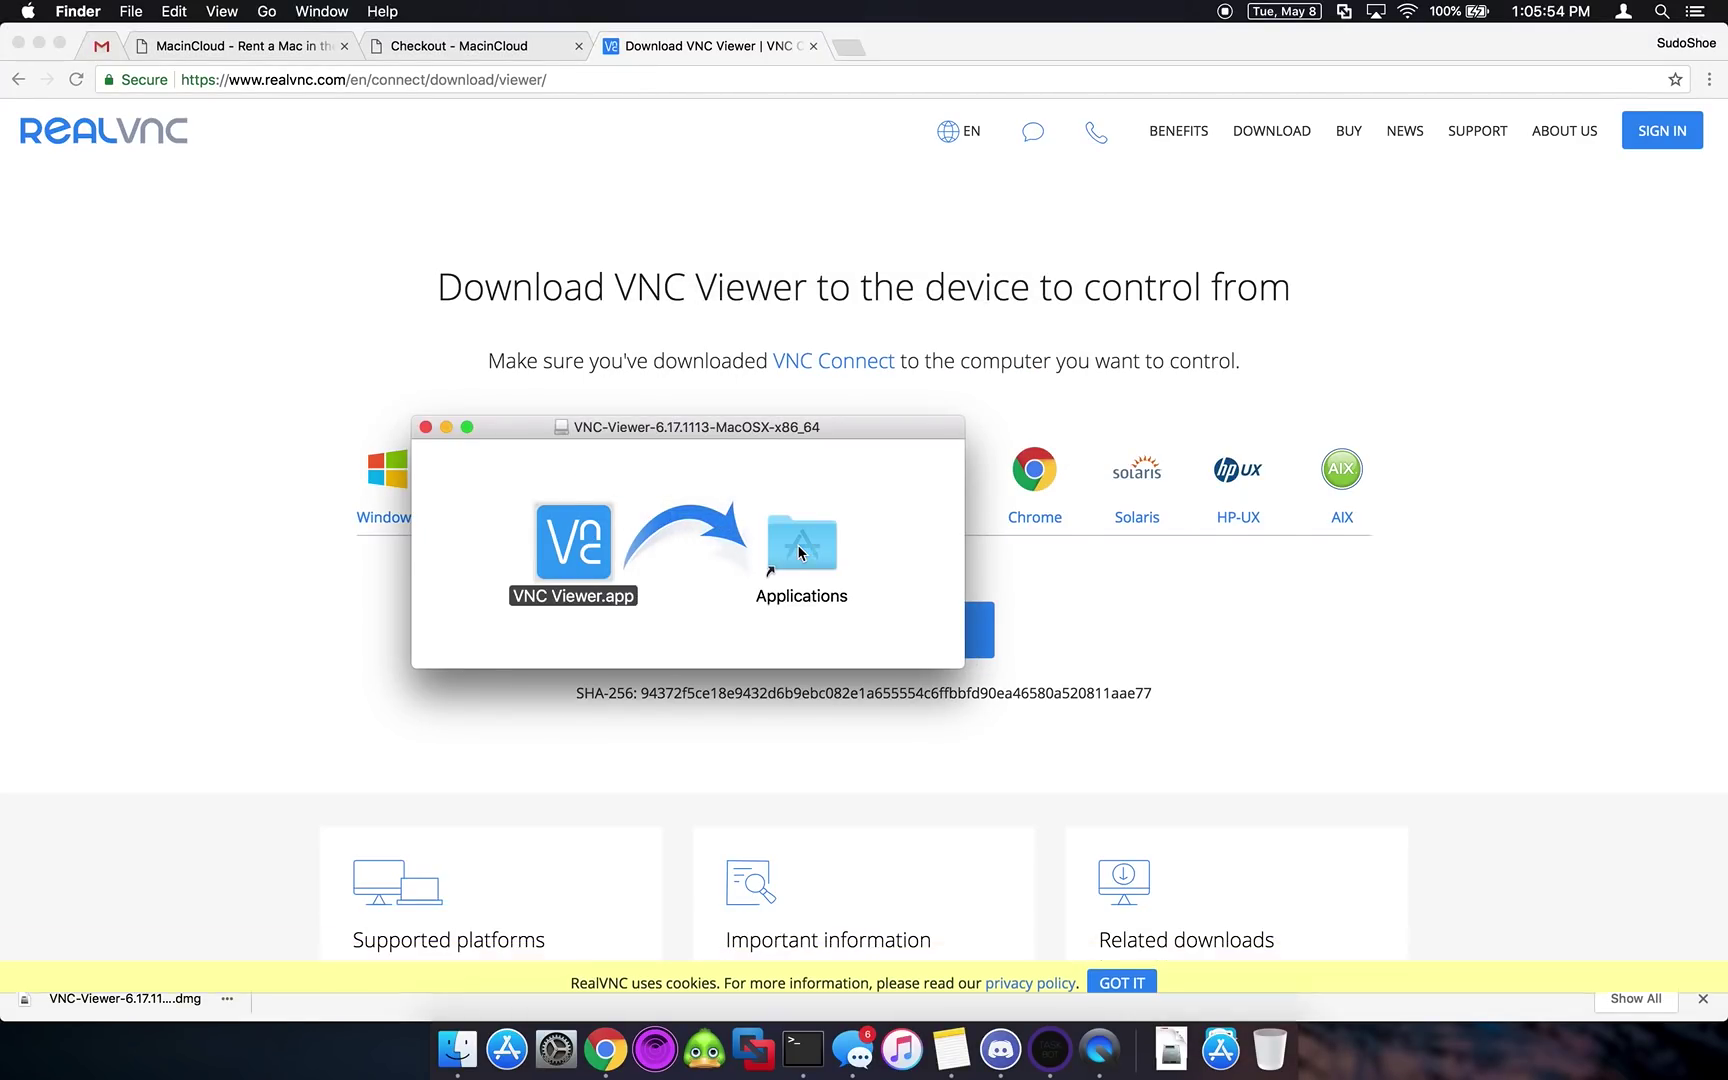
click(426, 427)
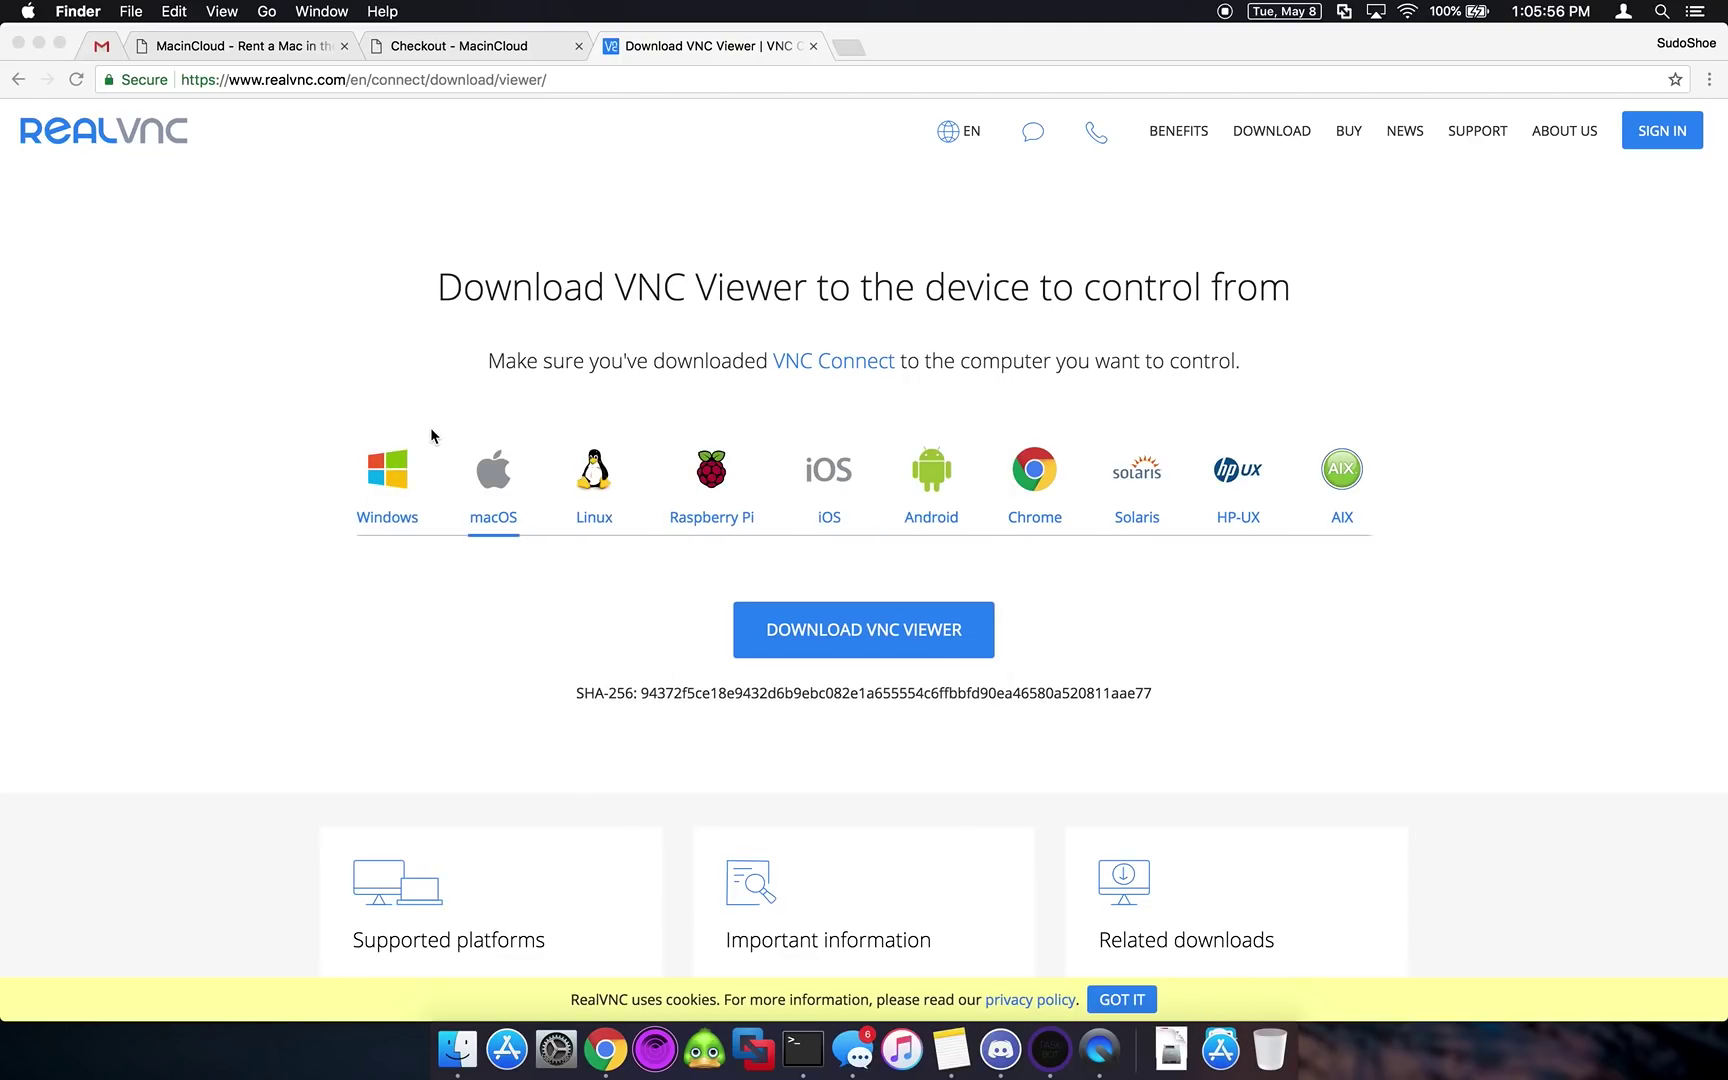
click(1233, 1057)
scroll(1326, 697, down, 5)
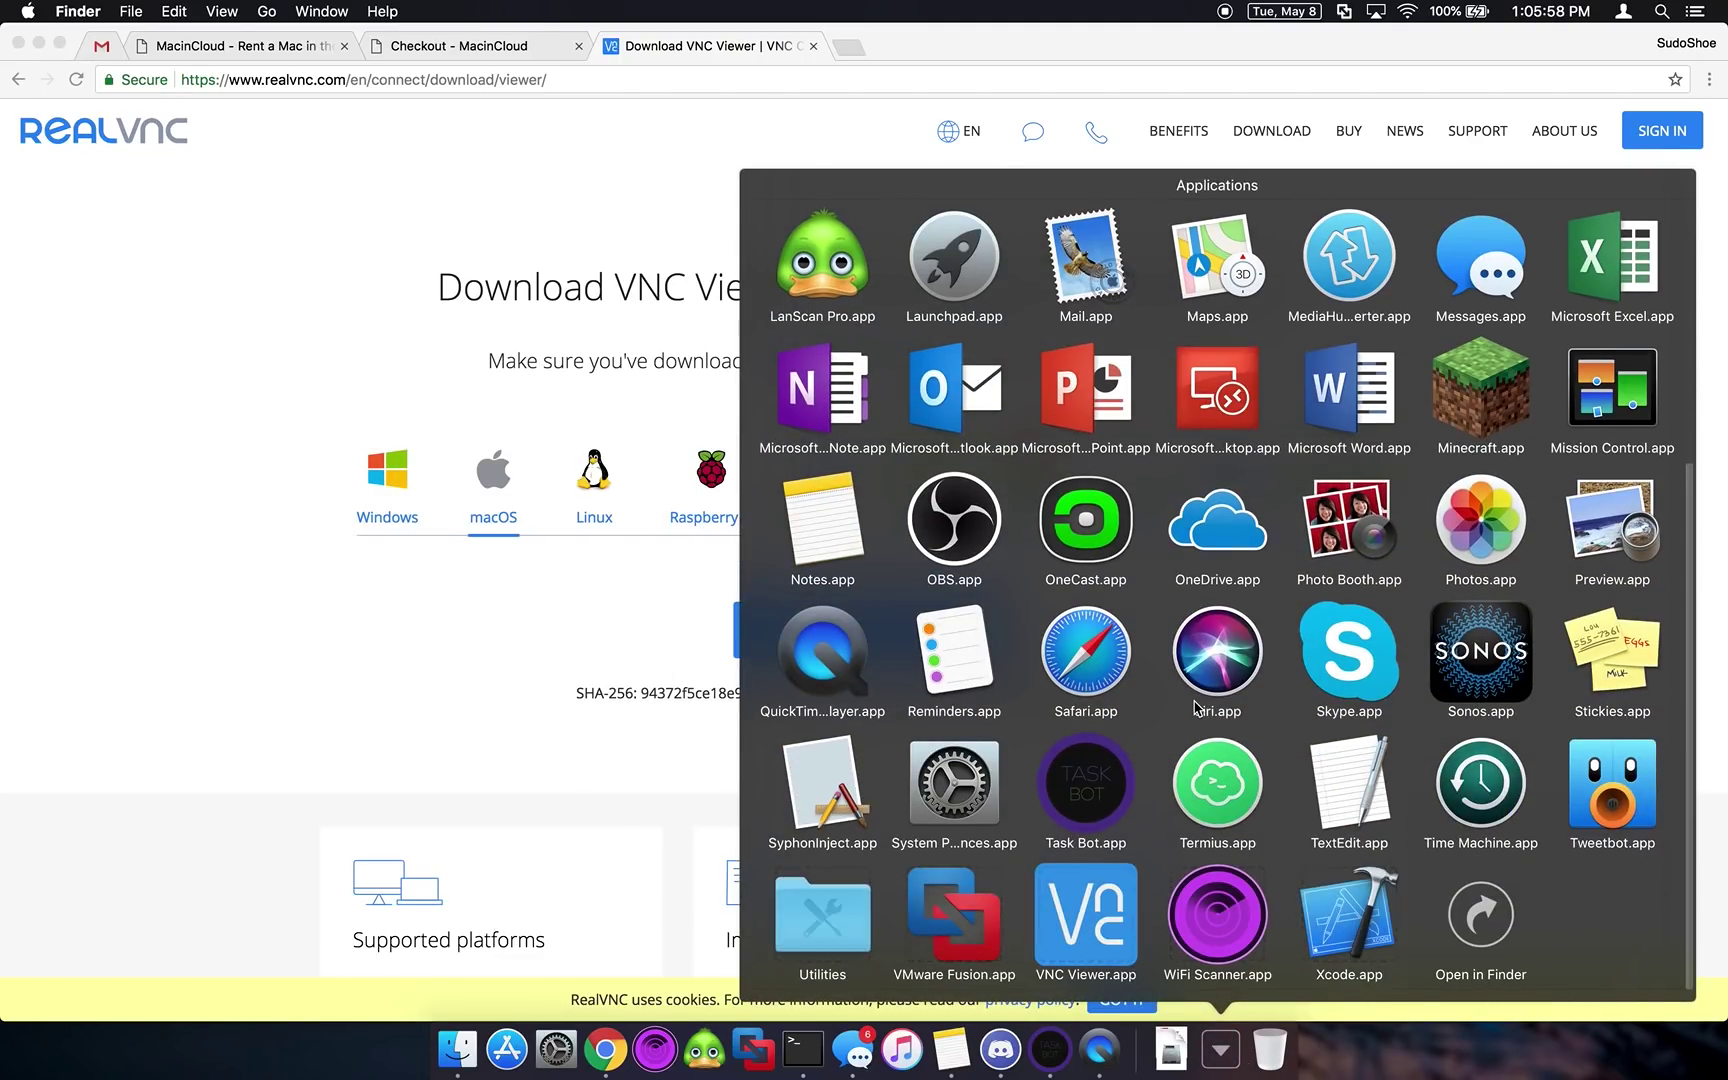
click(1062, 920)
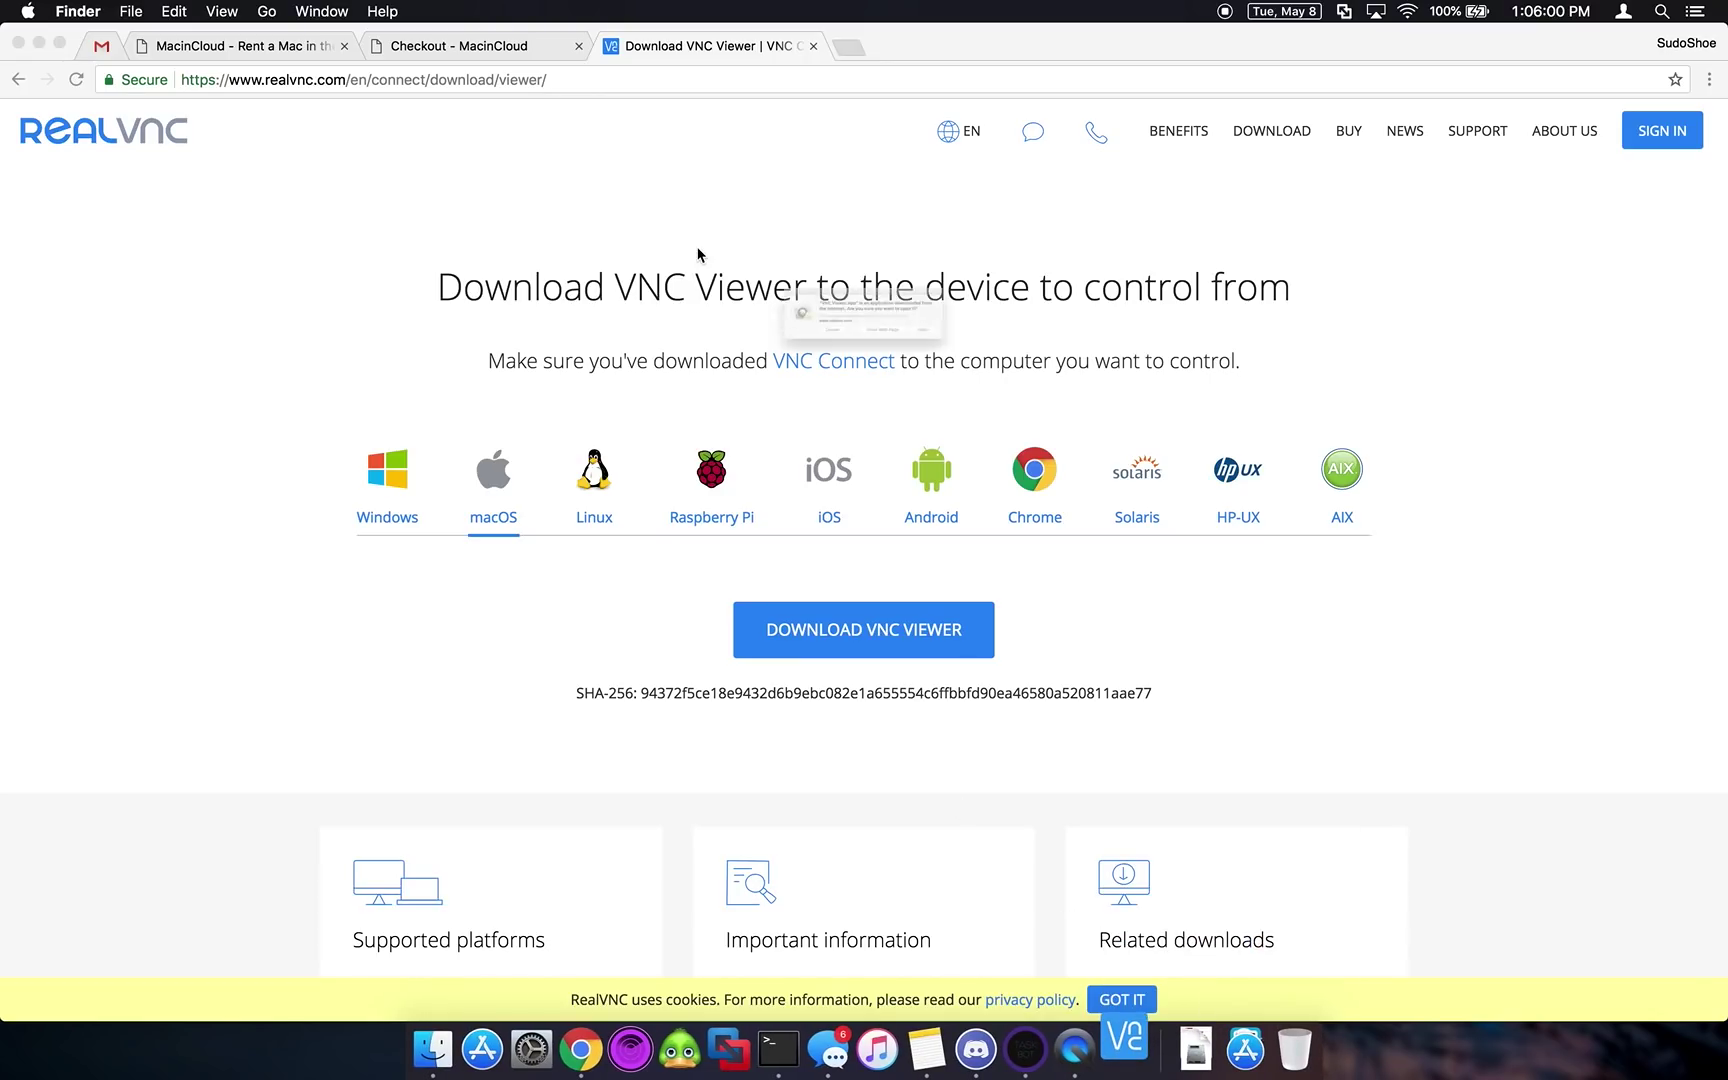
Step: Allow the downloaded app to open, accept the EULA, turn off usage data, and dismiss the welcome panel
click(1048, 366)
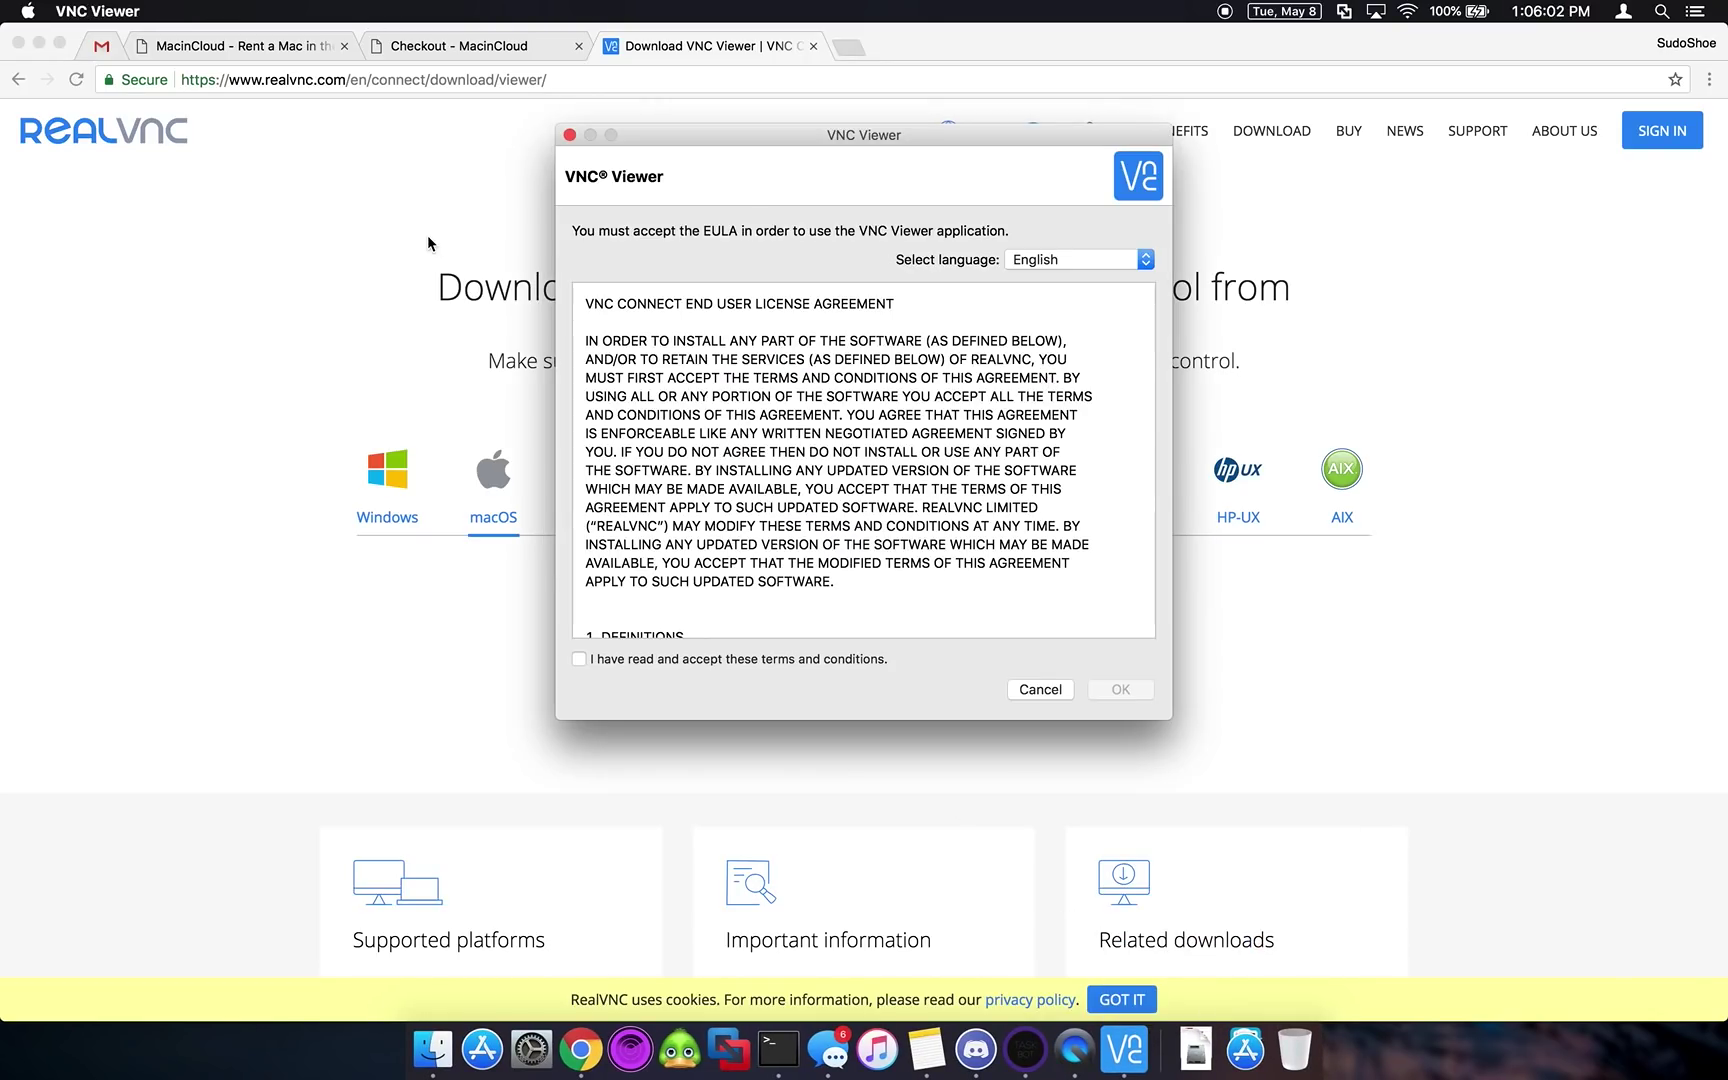
click(640, 660)
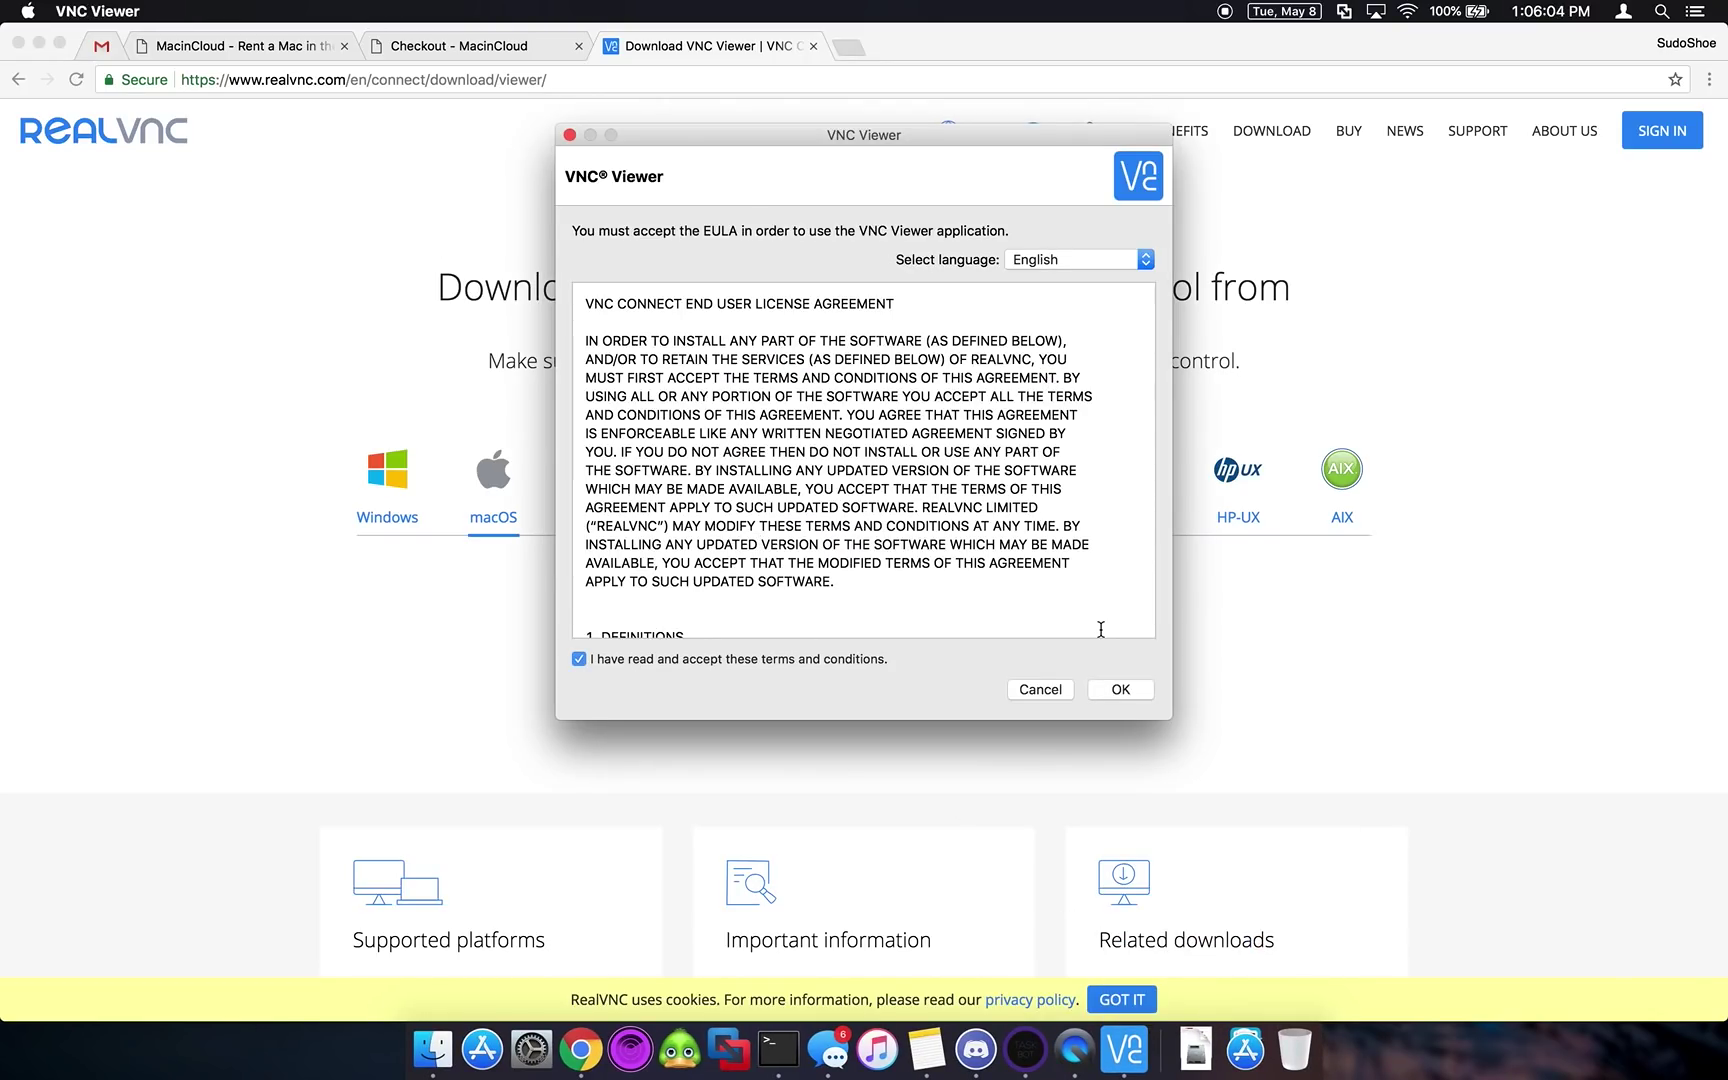
click(1127, 694)
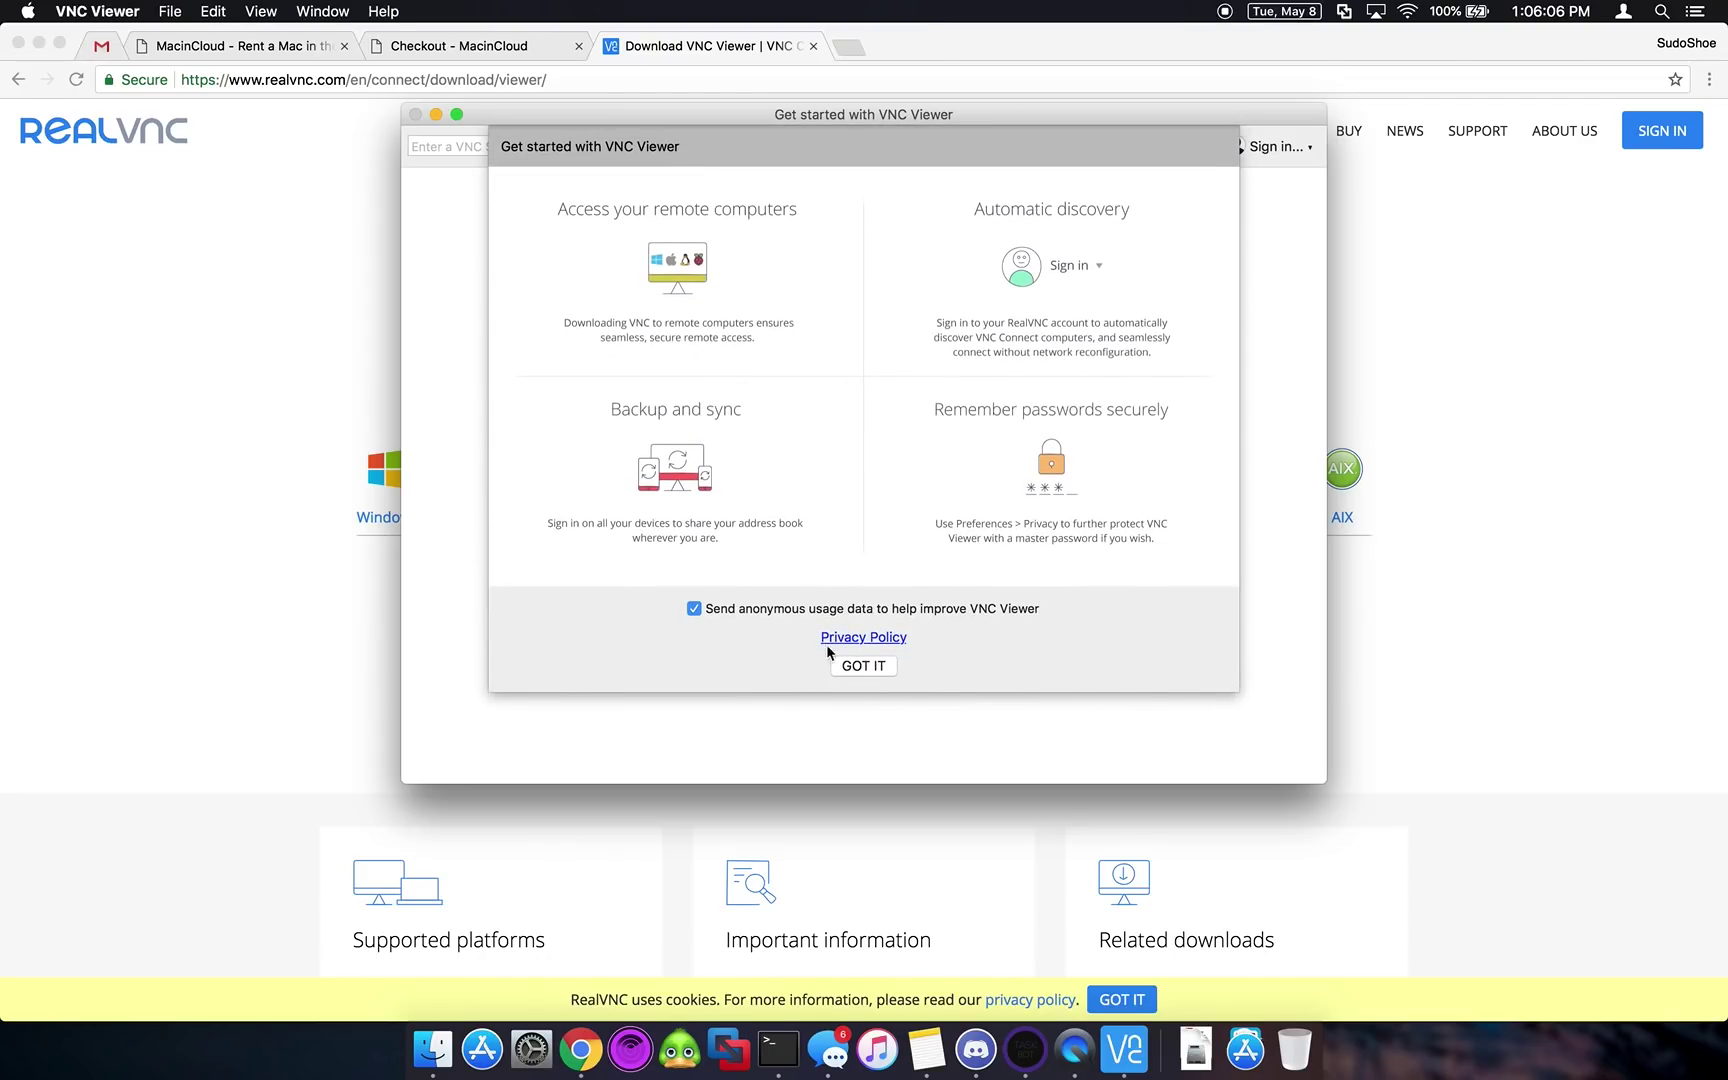
click(704, 612)
click(862, 666)
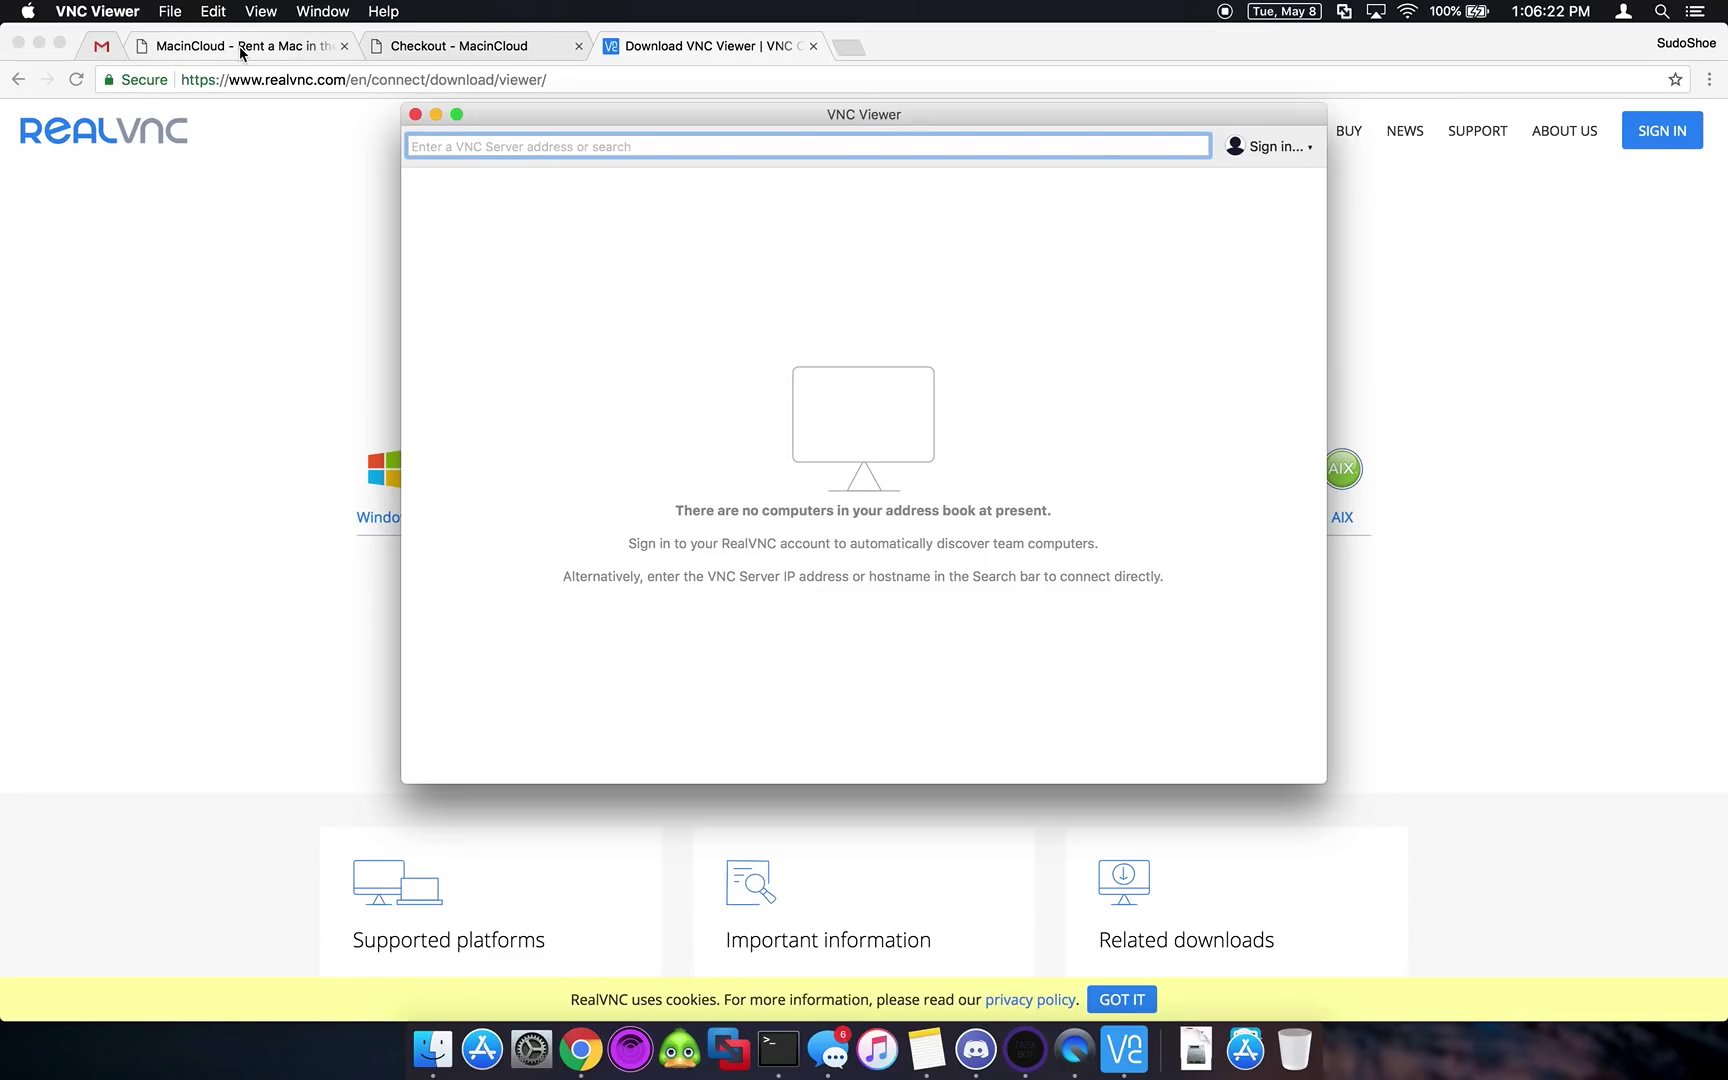
Step: Copy the server IP from the welcome email and connect VNC Viewer to 192.225.174.35
click(95, 53)
click(95, 53)
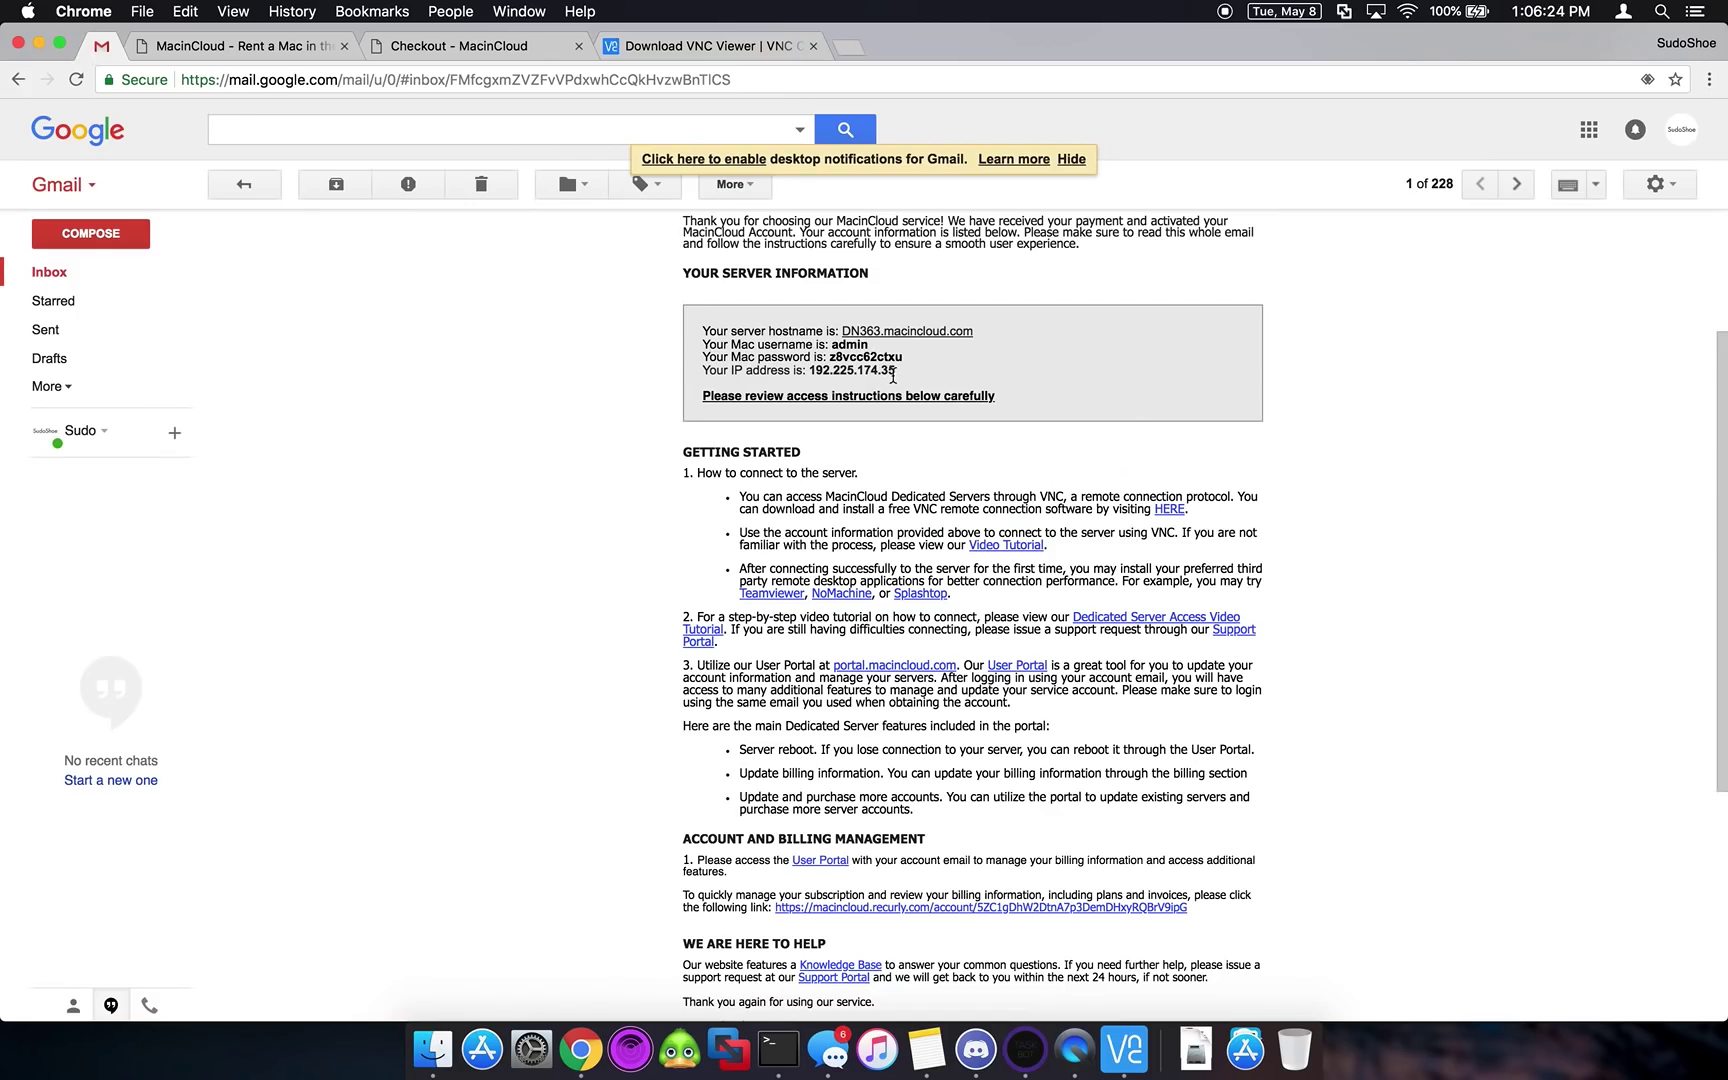
drag(896, 372, 811, 373)
key(super+c)
click(1125, 1048)
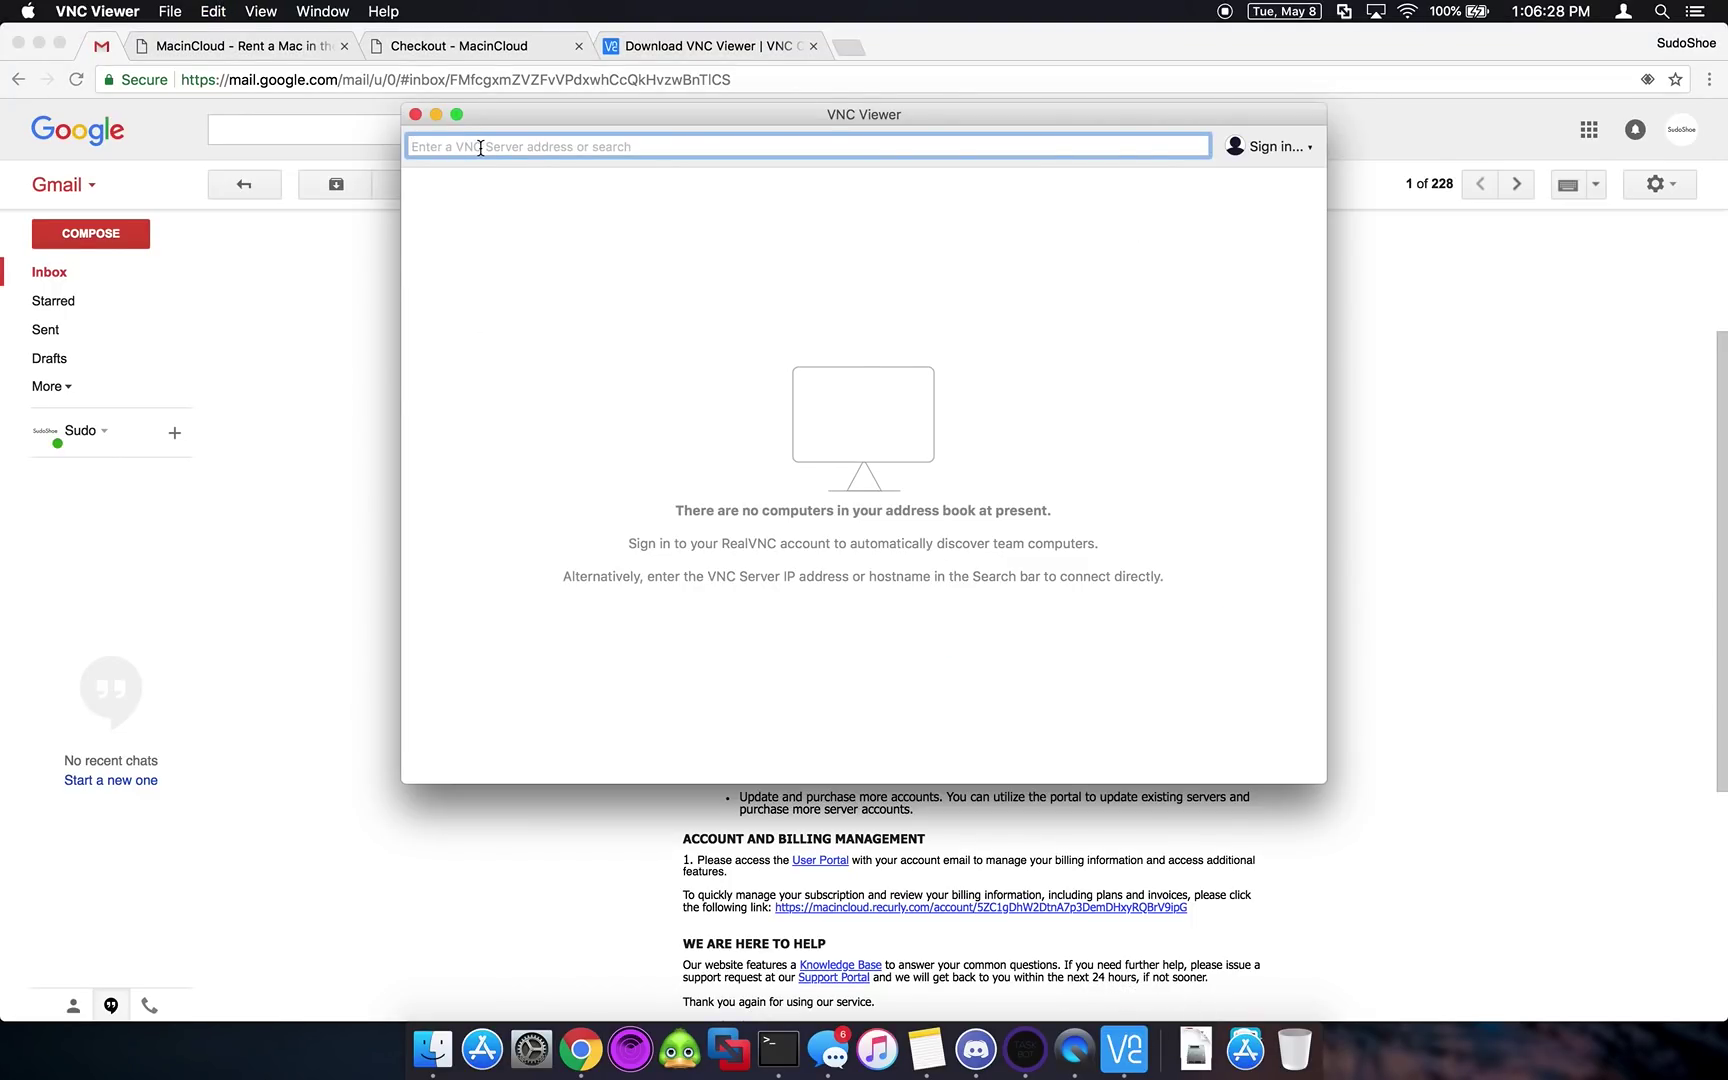
key(super+v)
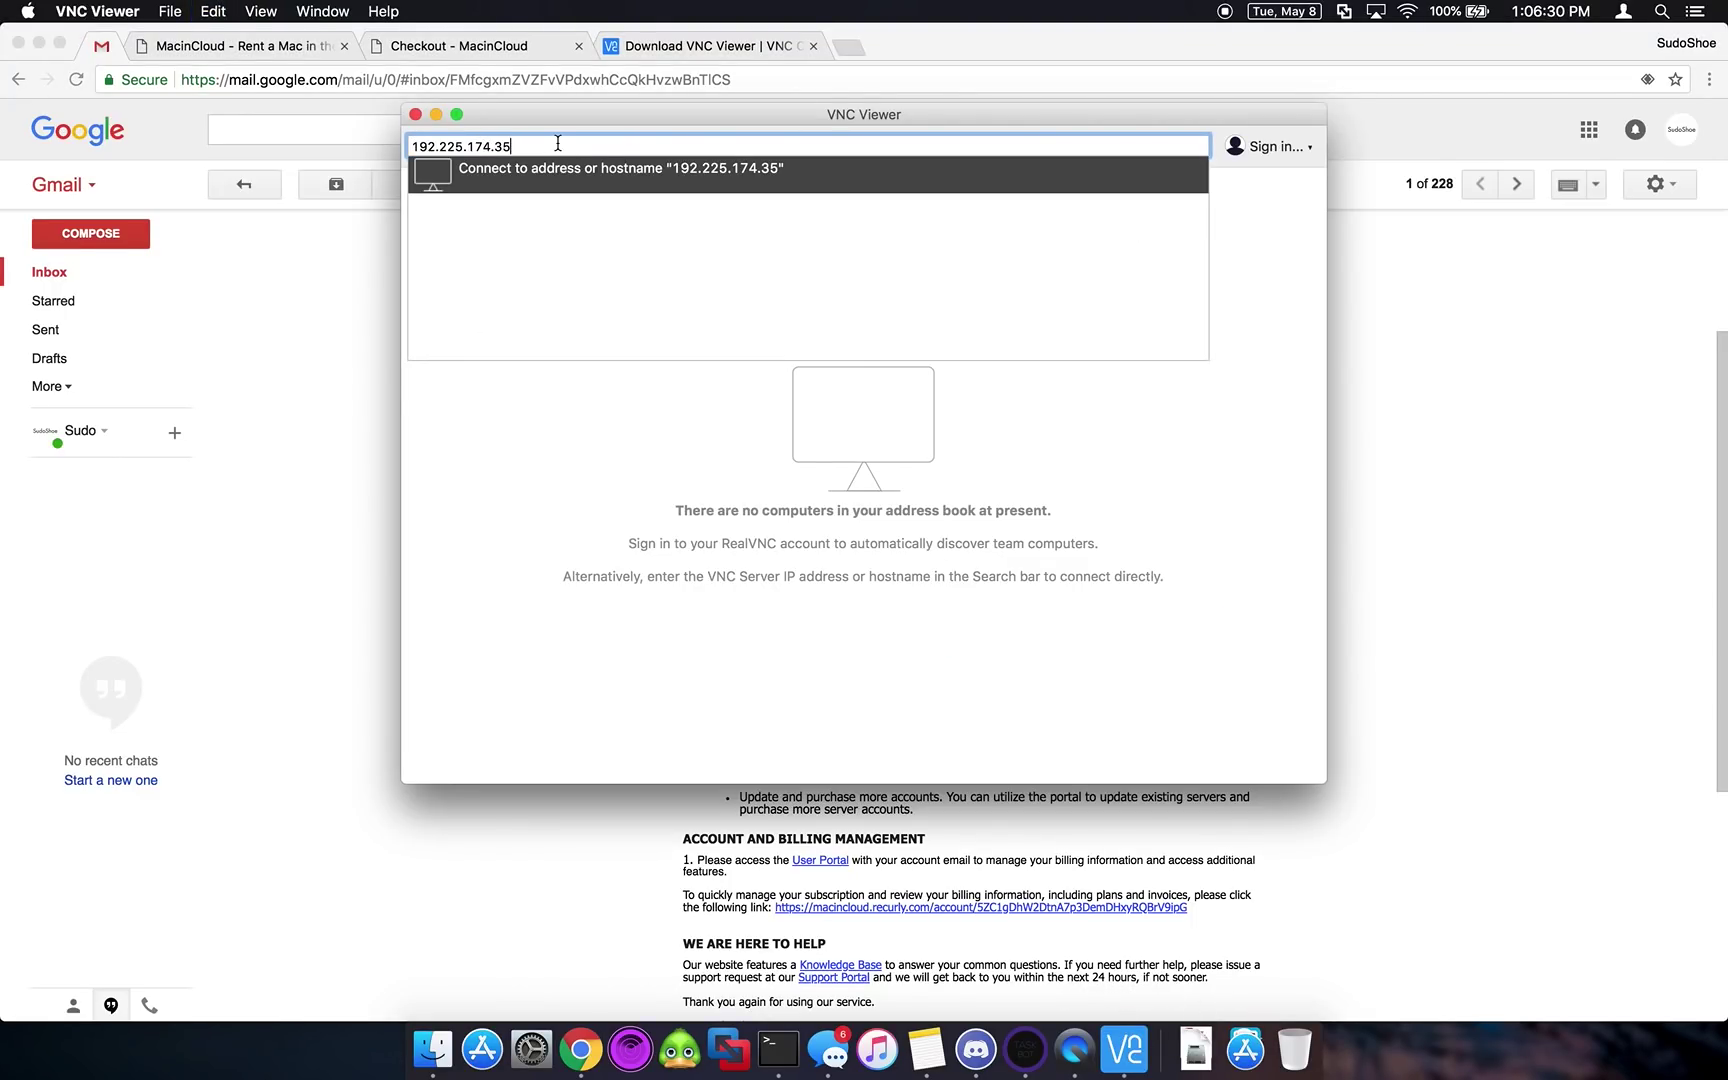
key(Return)
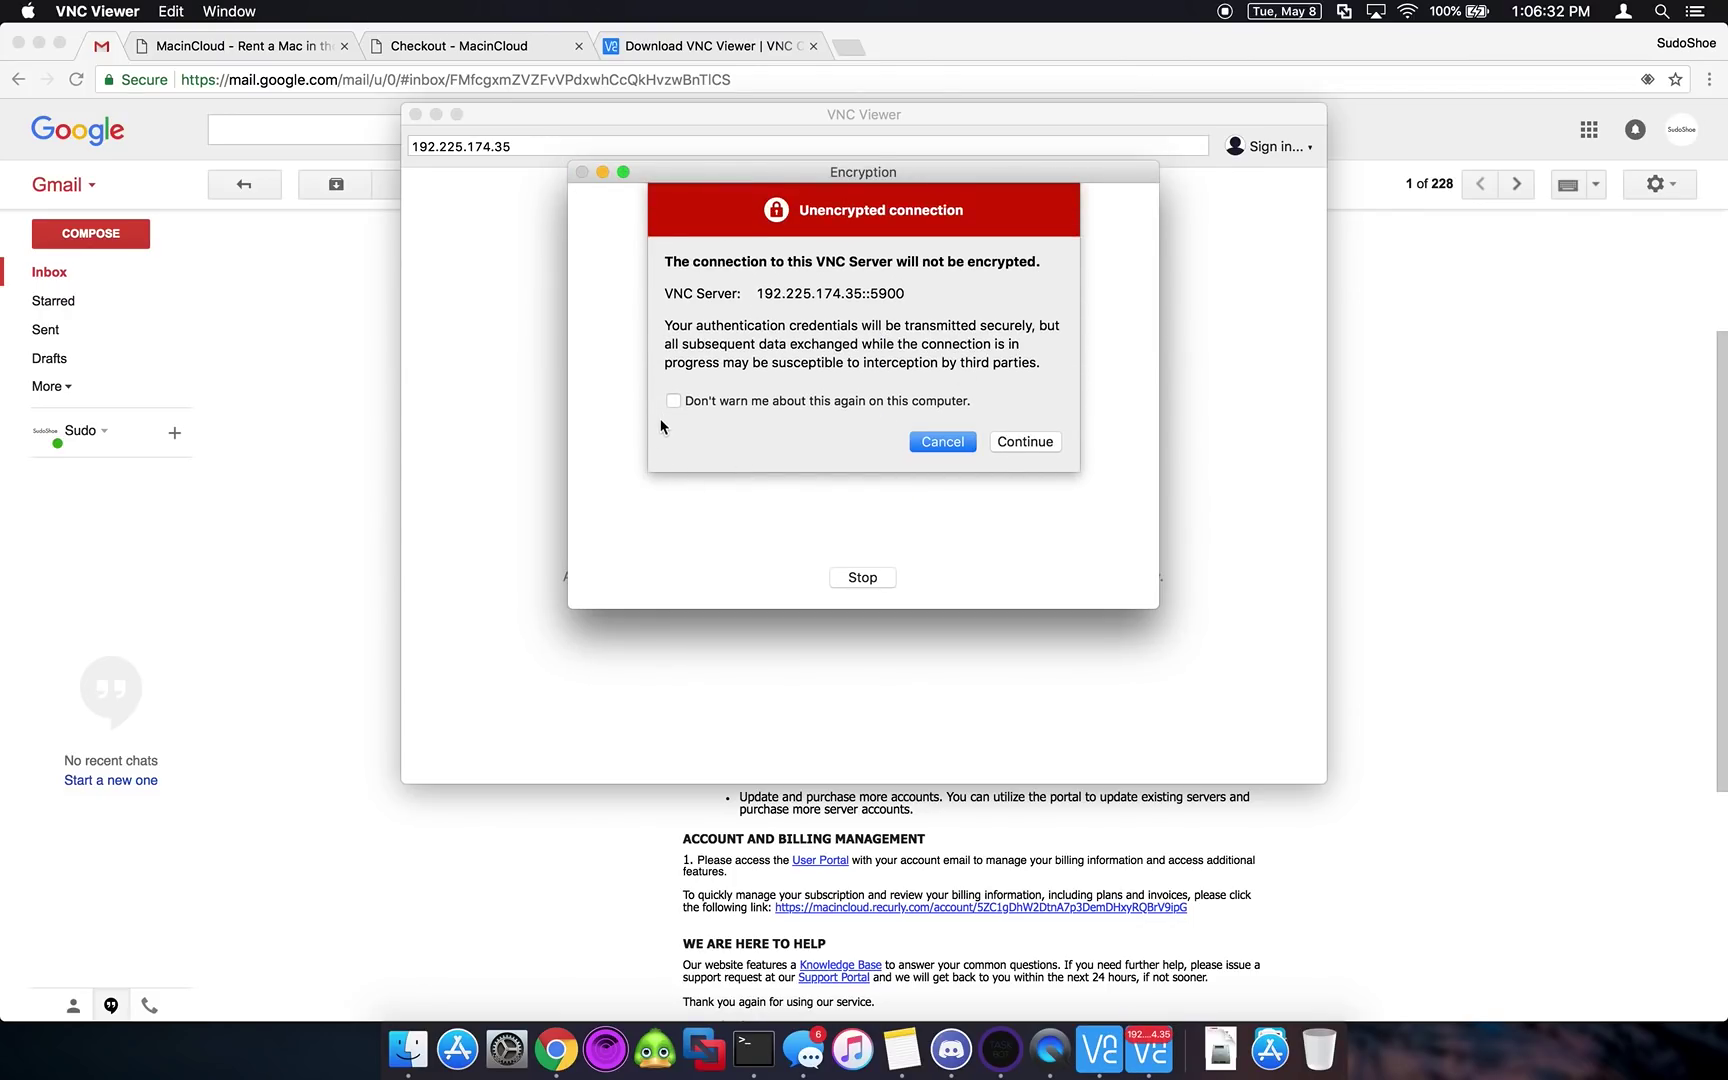
click(1034, 443)
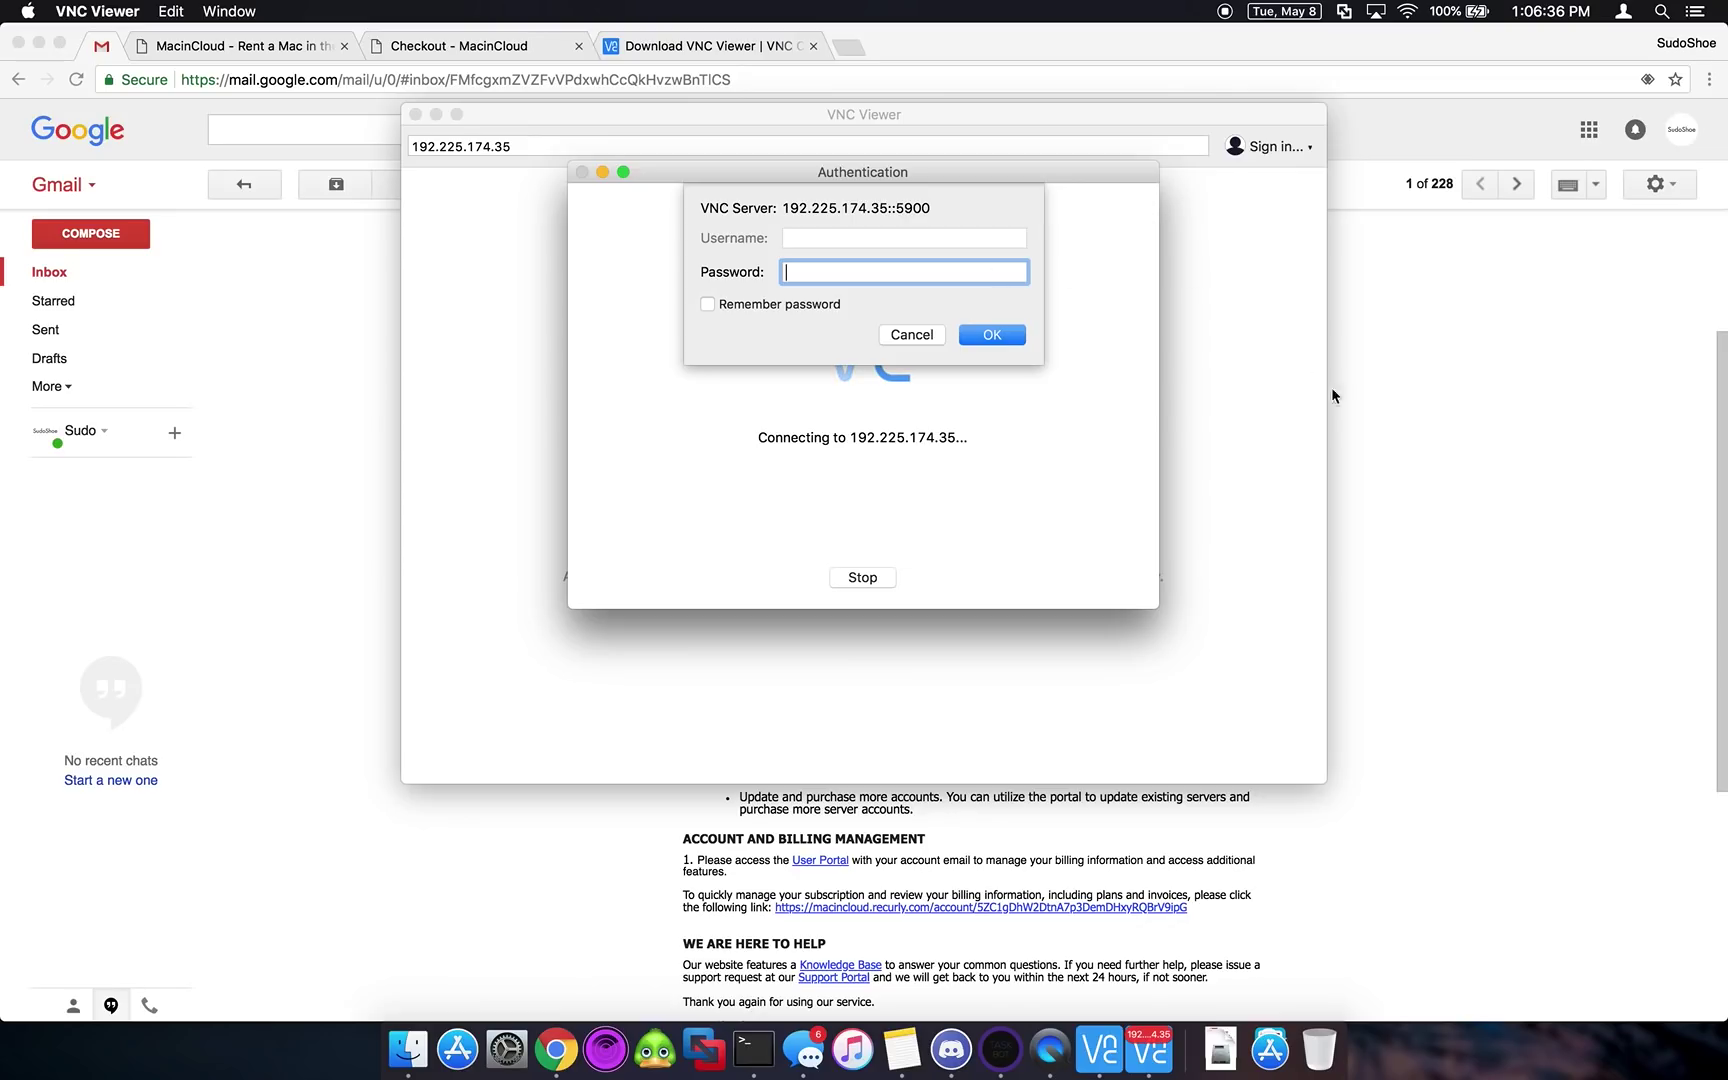
Step: Paste the Mac password from the email into the authentication prompt and remember it
click(1444, 432)
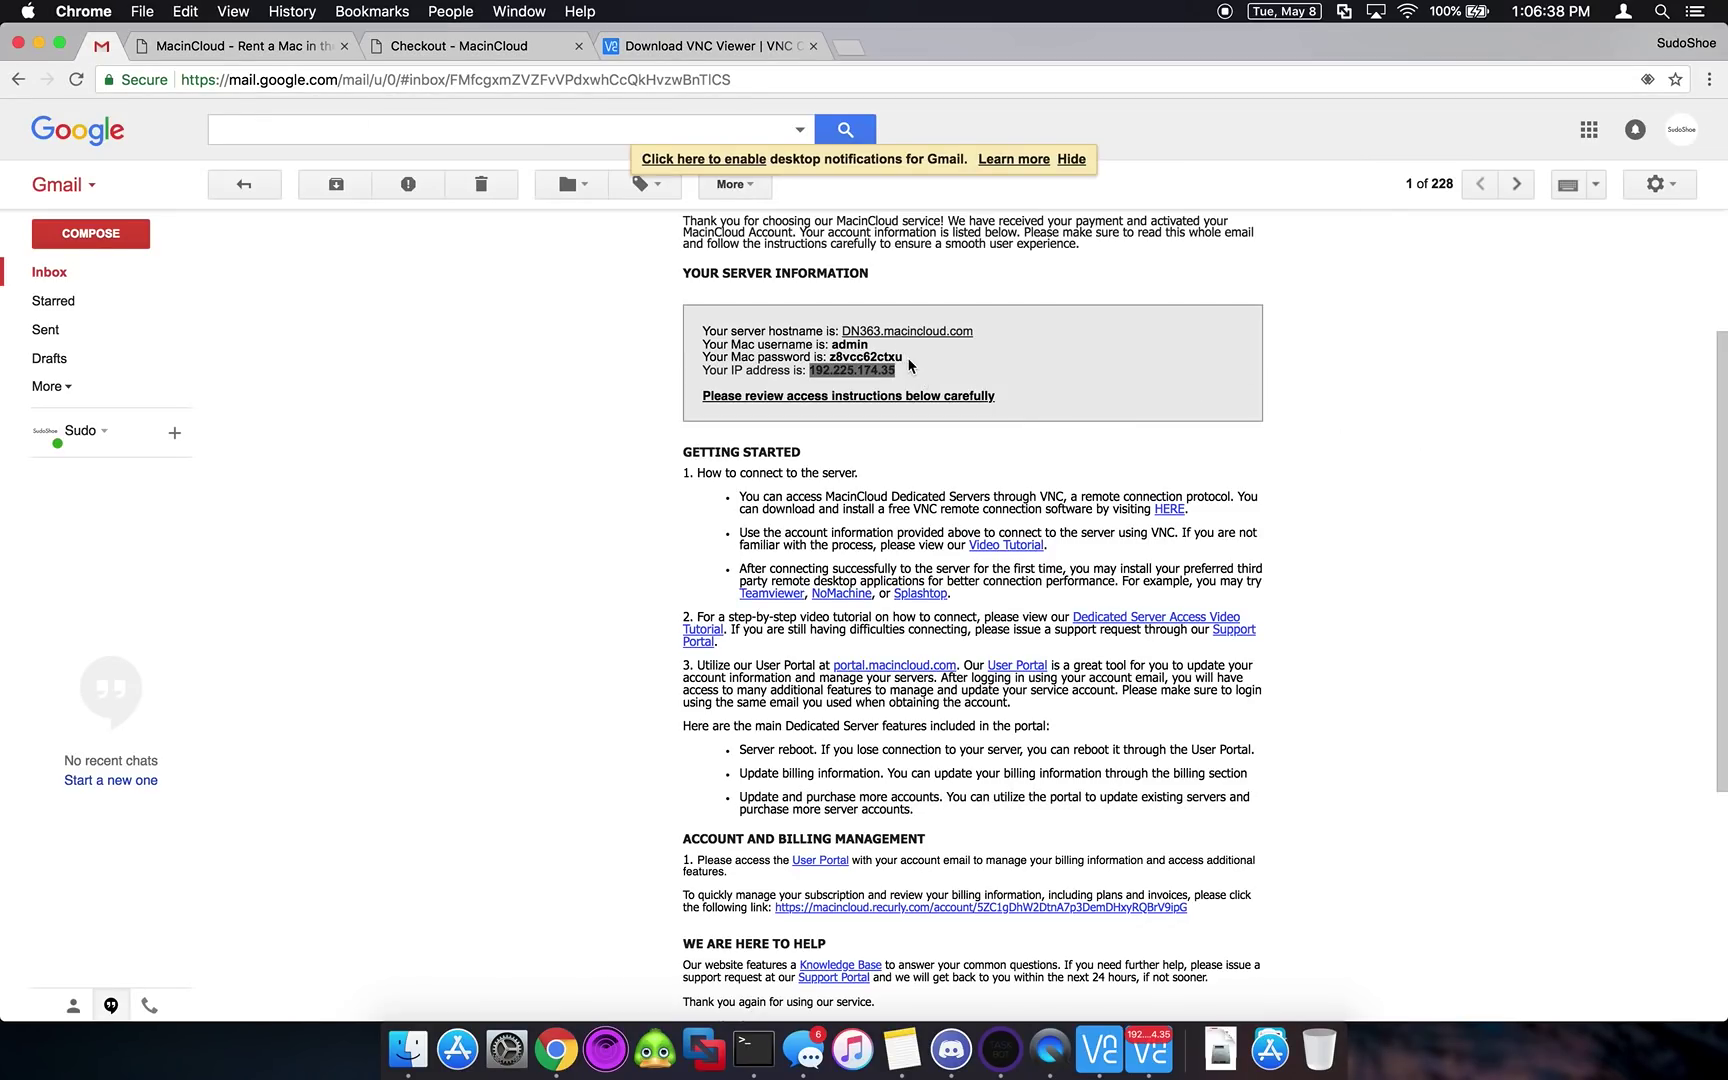
drag(903, 358, 833, 356)
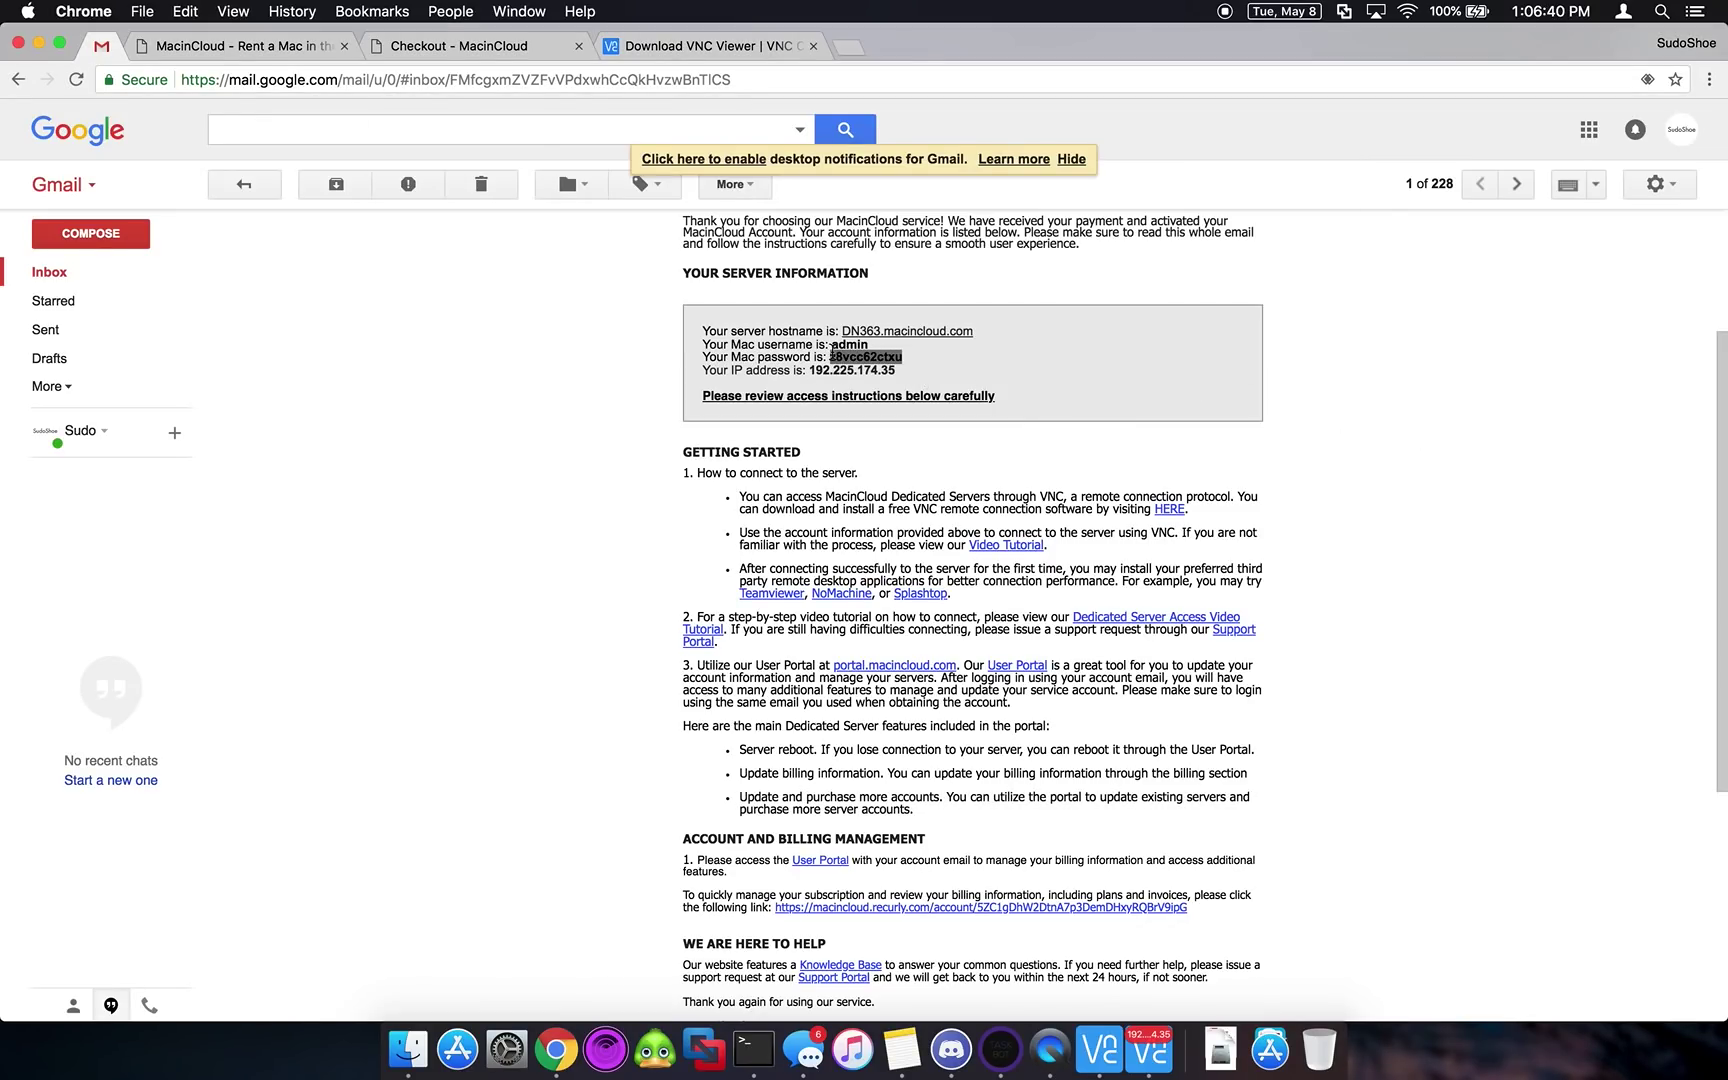
key(super+c)
click(1148, 1049)
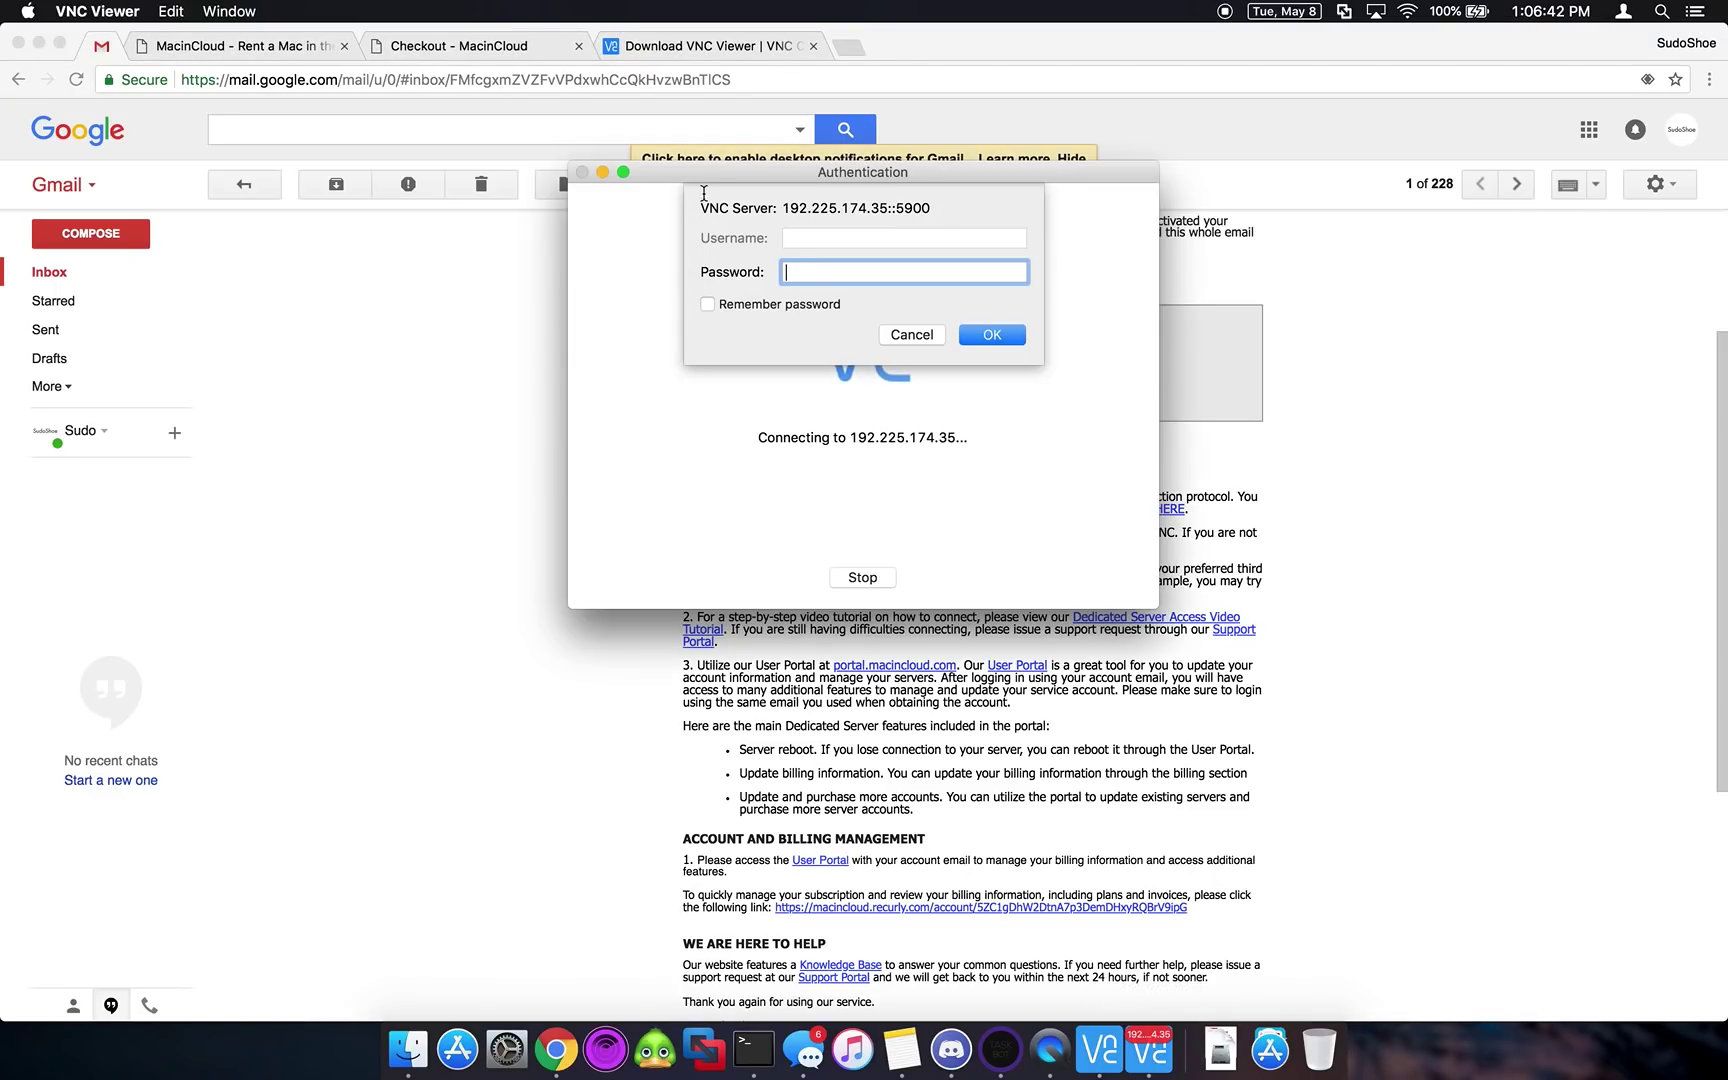
key(super+v)
click(708, 304)
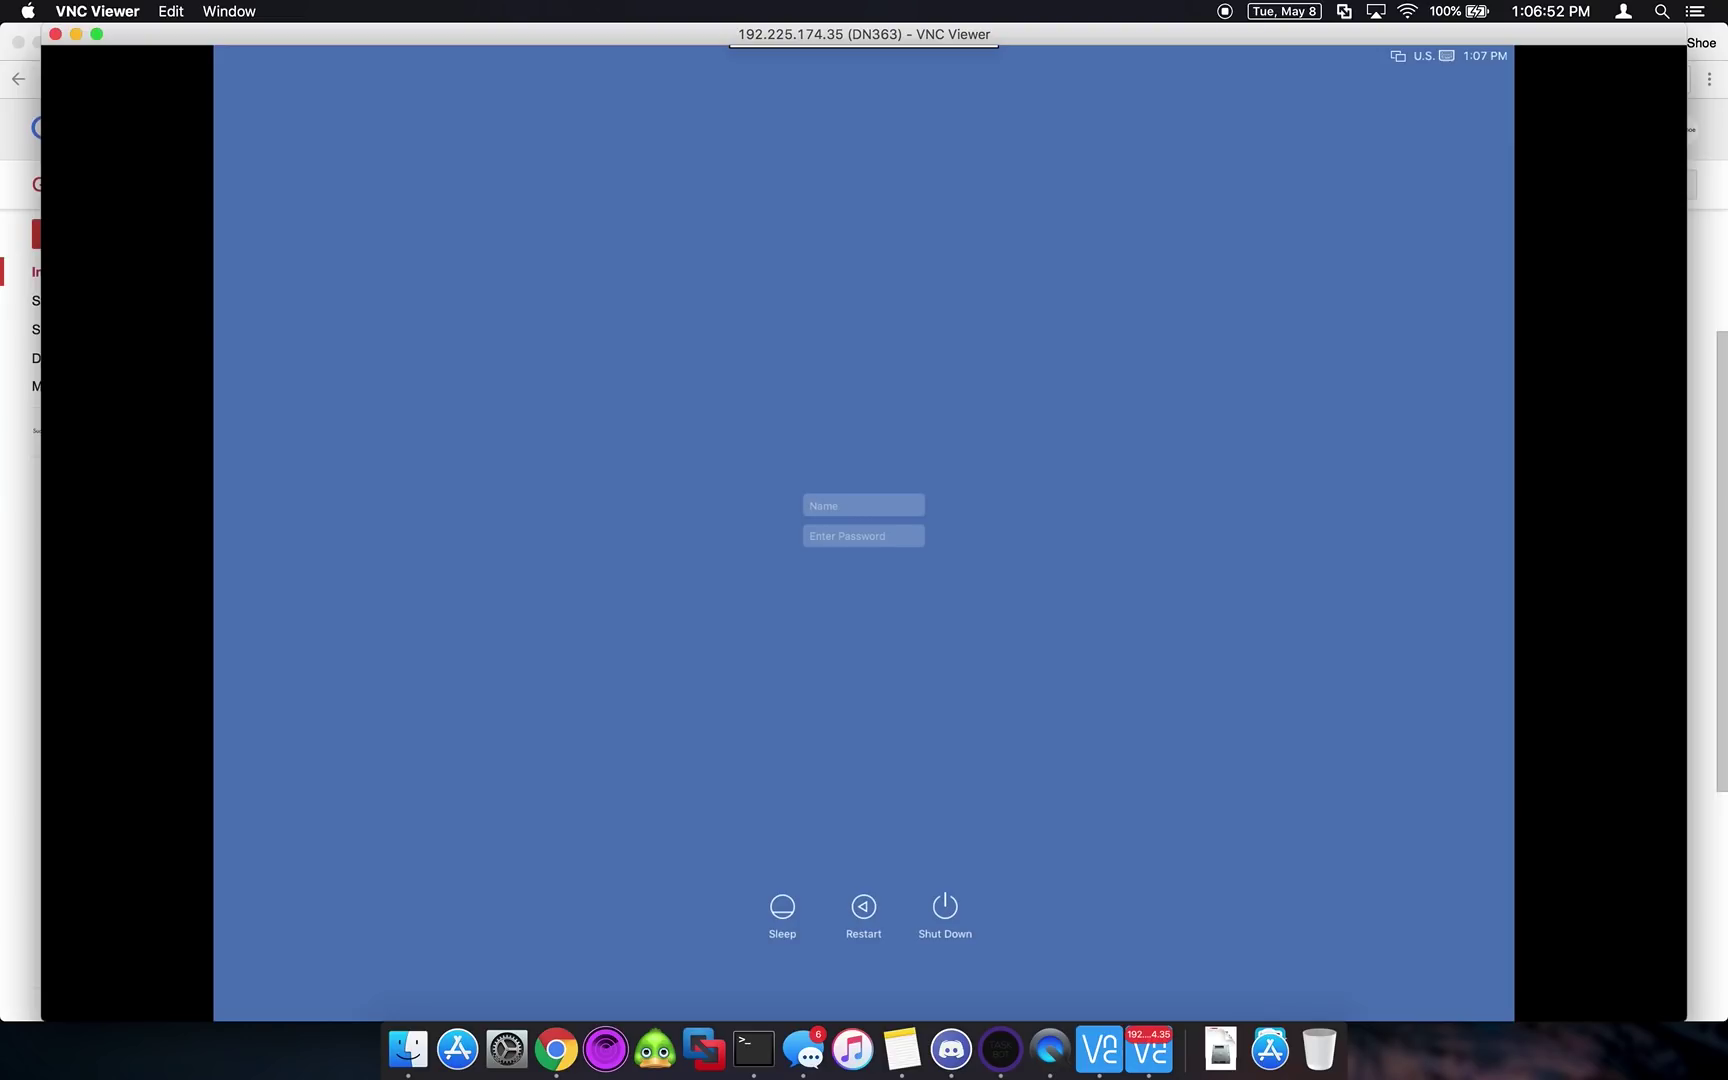
Step: Type the username and select everything in the remote password field
text(admin)
right_click(830, 531)
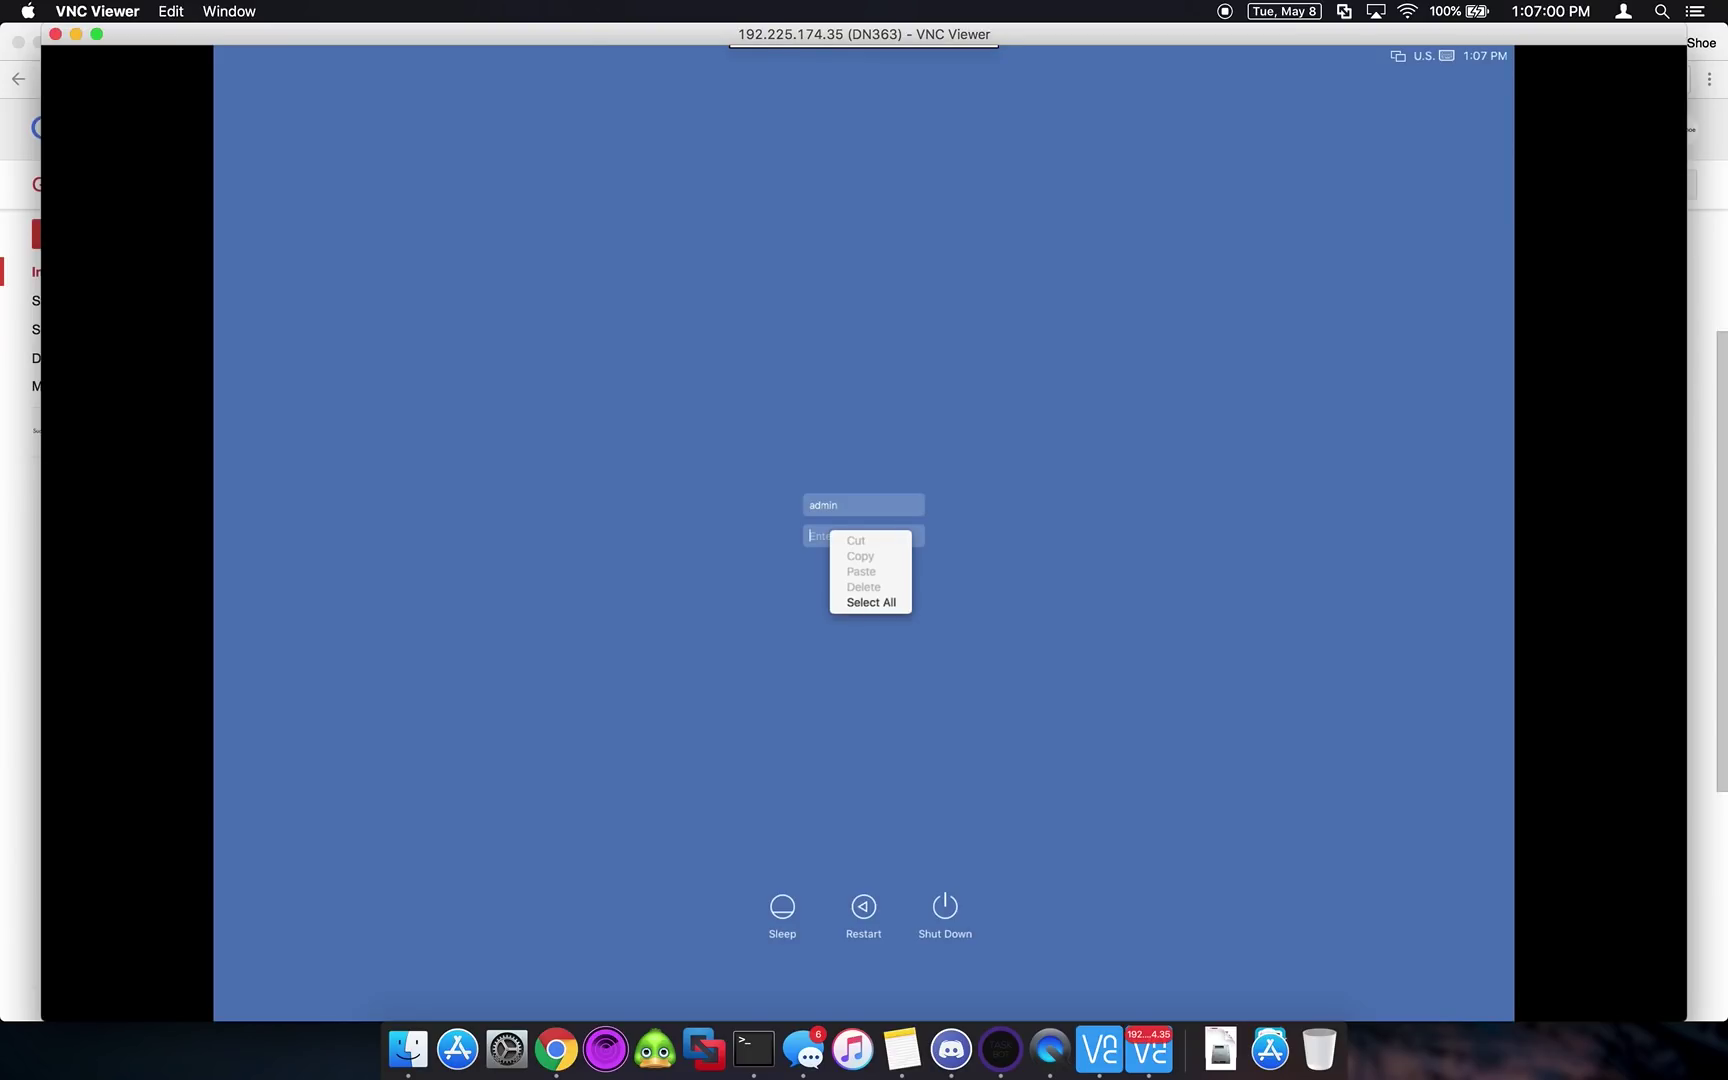
click(868, 602)
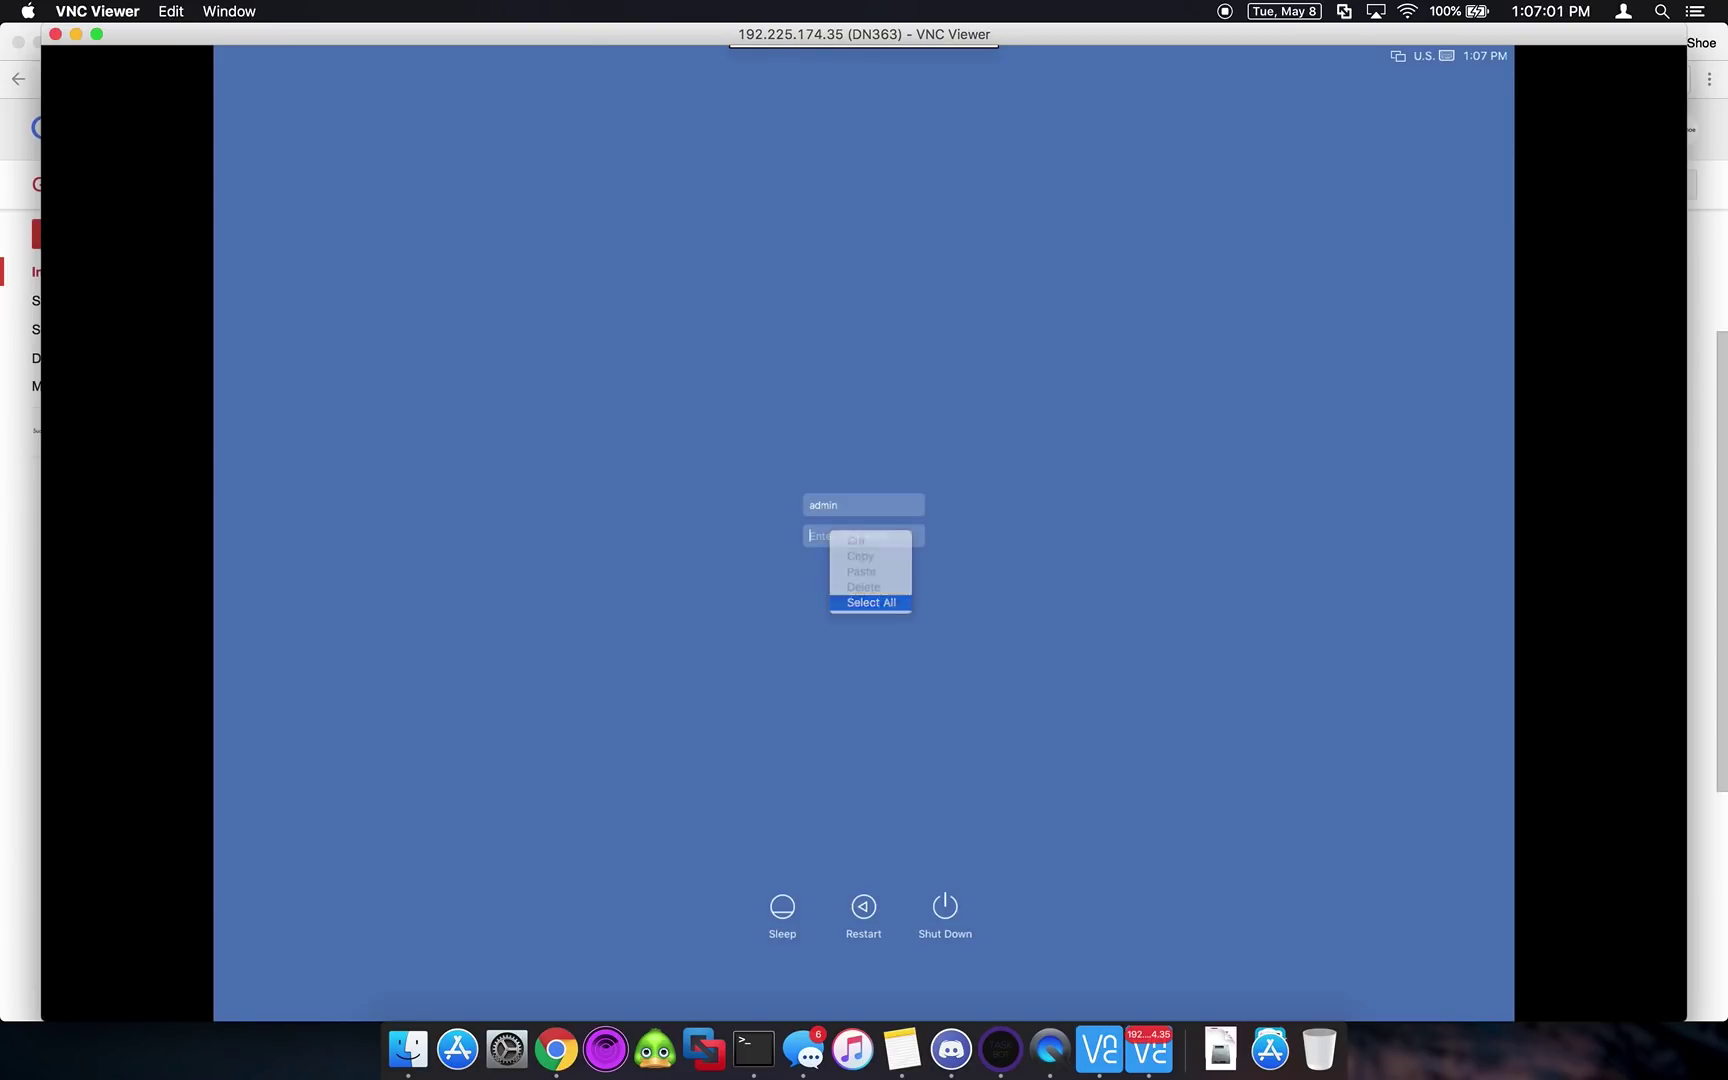
Step: Copy the password from the Gmail message, enter it, and shift the viewer left to show the whole login screen
click(552, 1060)
right_click(886, 356)
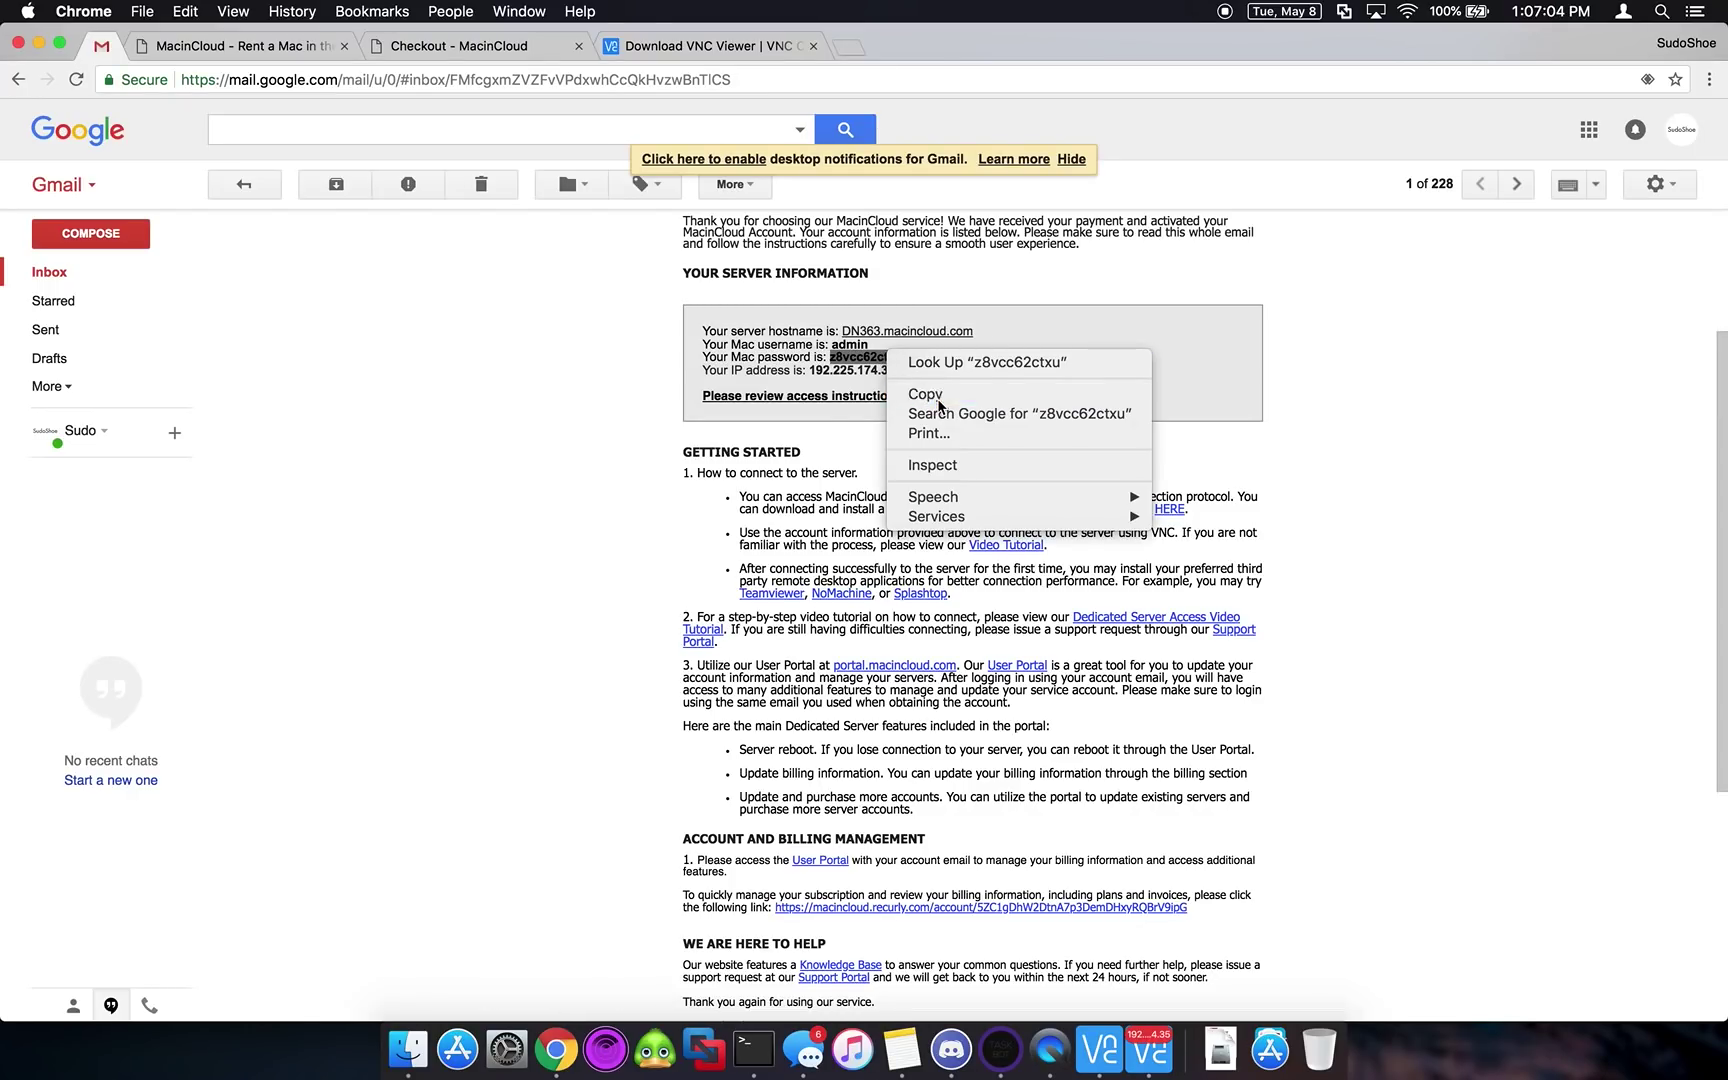
click(939, 398)
click(1148, 1050)
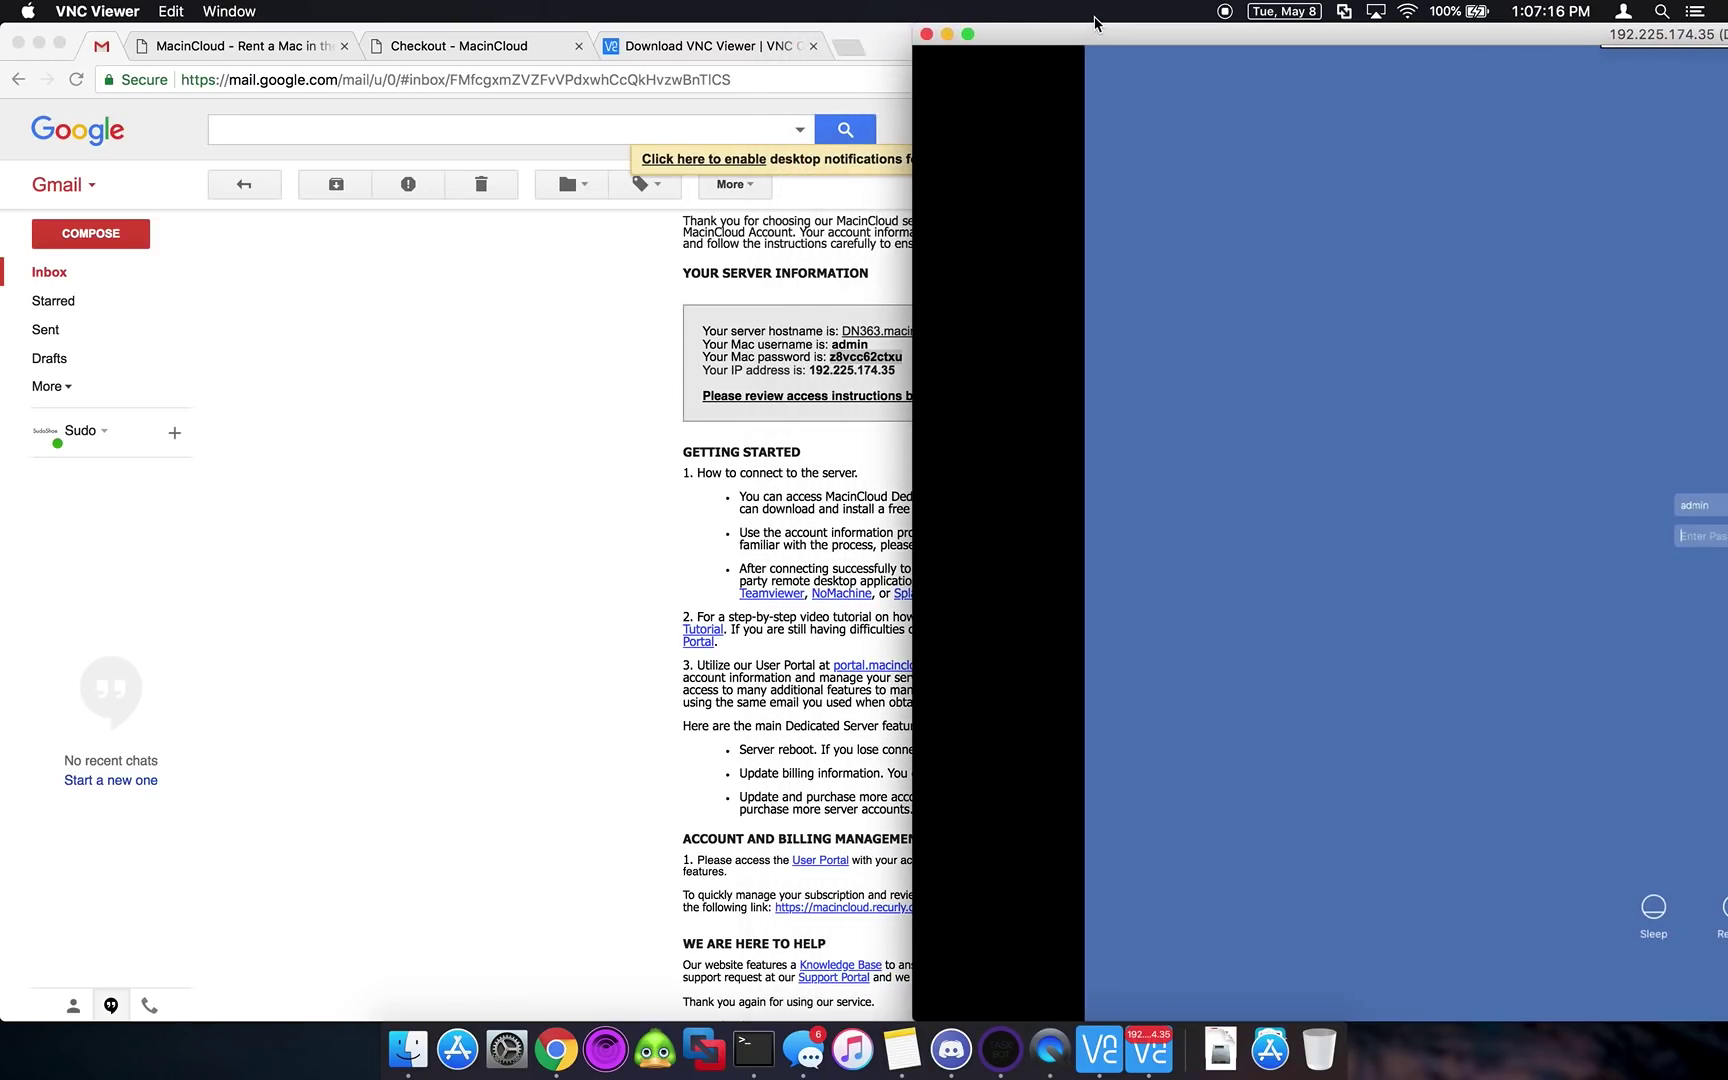
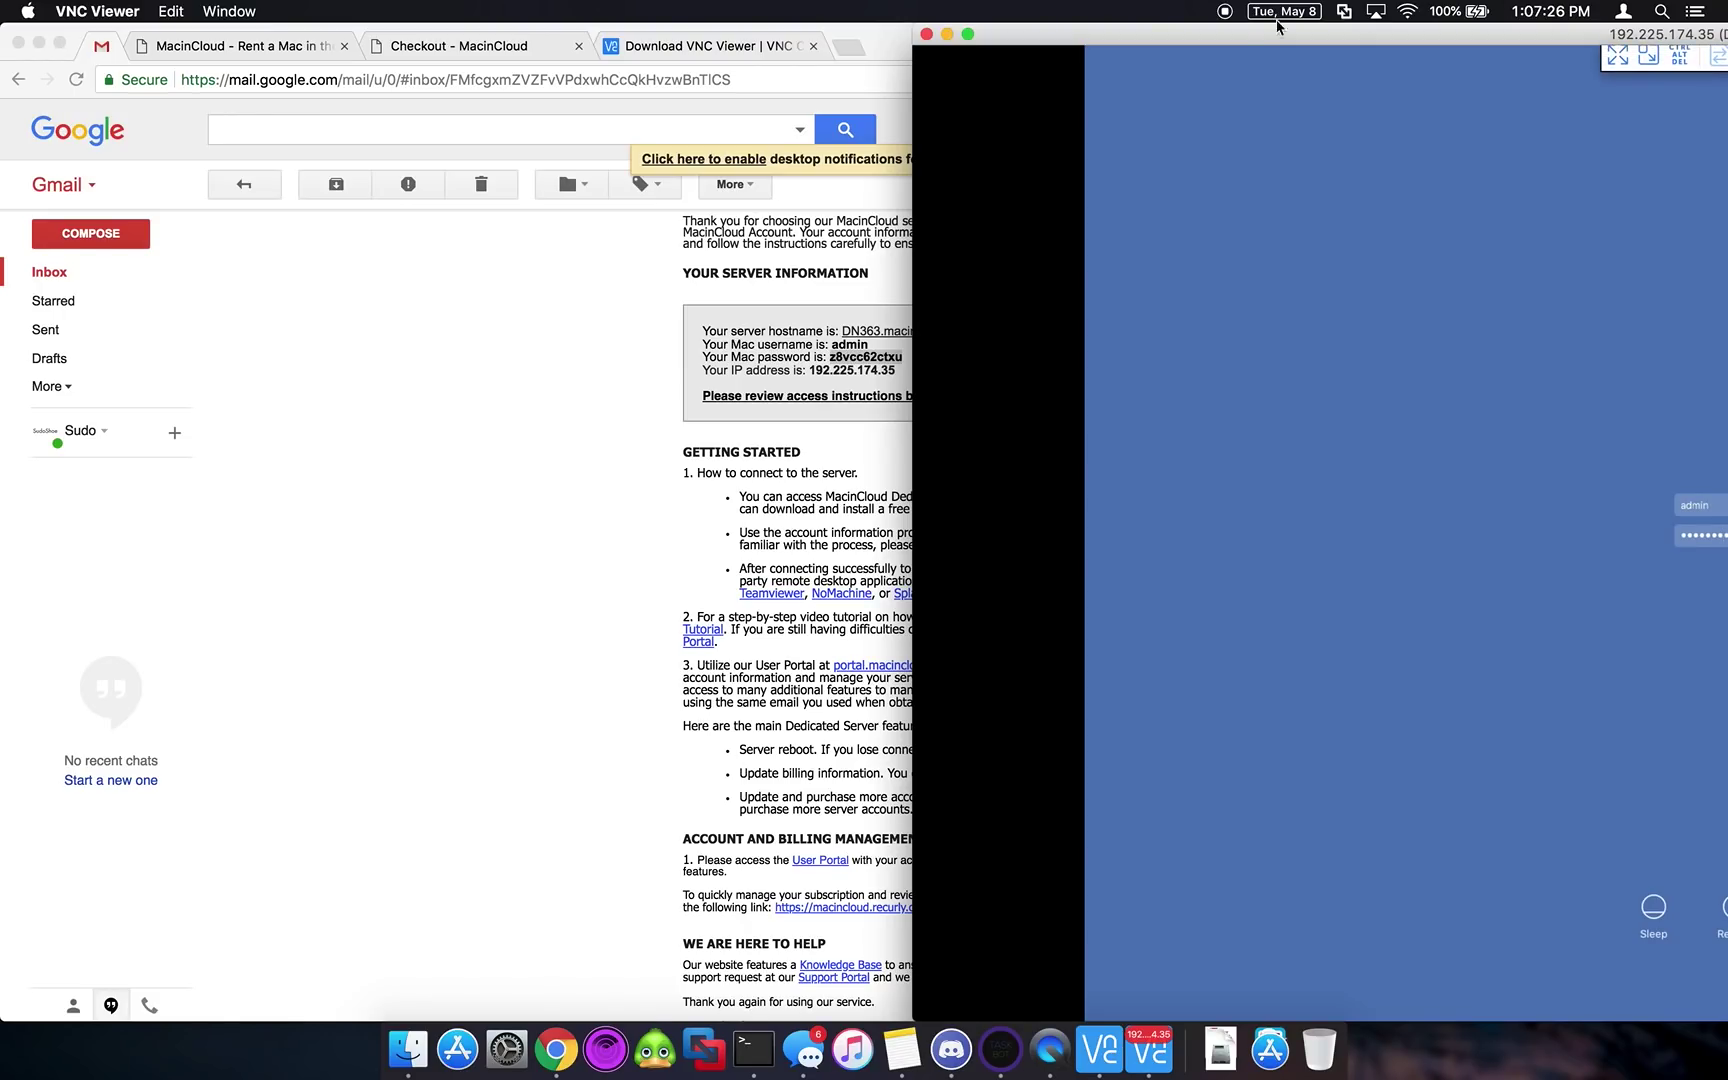
drag(1277, 45, 758, 45)
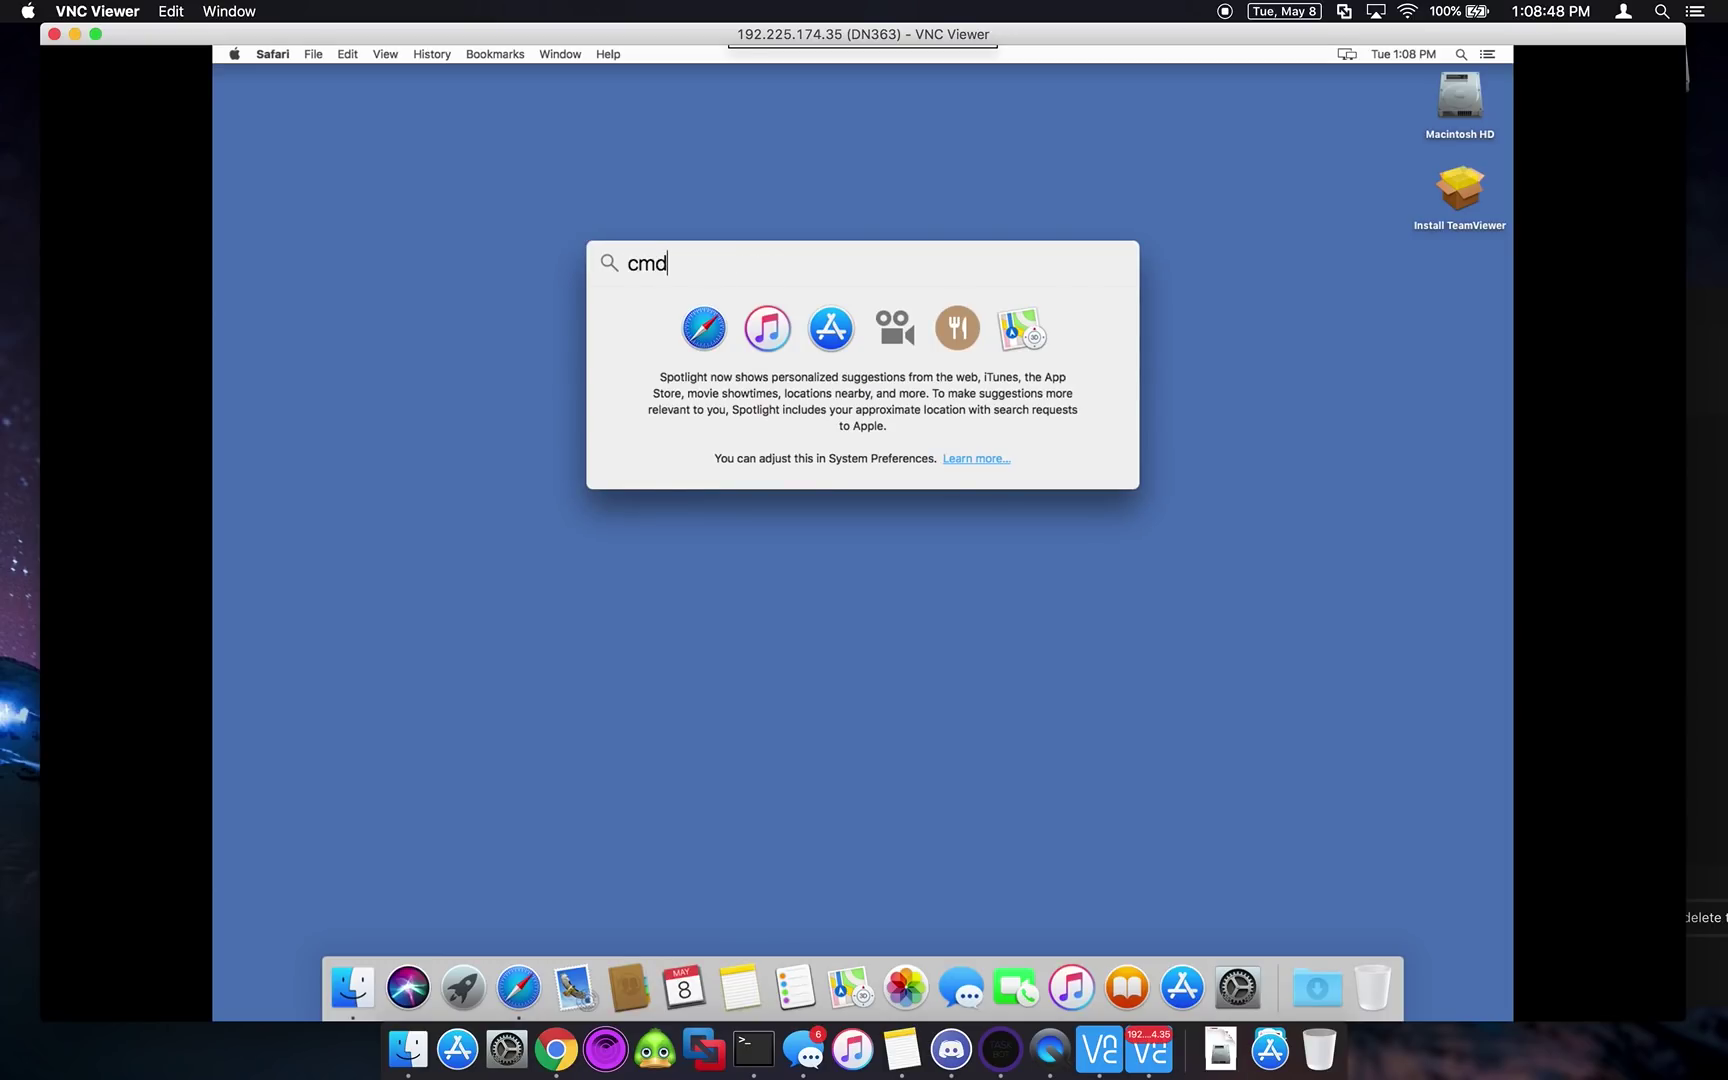
key(BackSpace)
key(BackSpace)
key(BackSpace)
text(term)
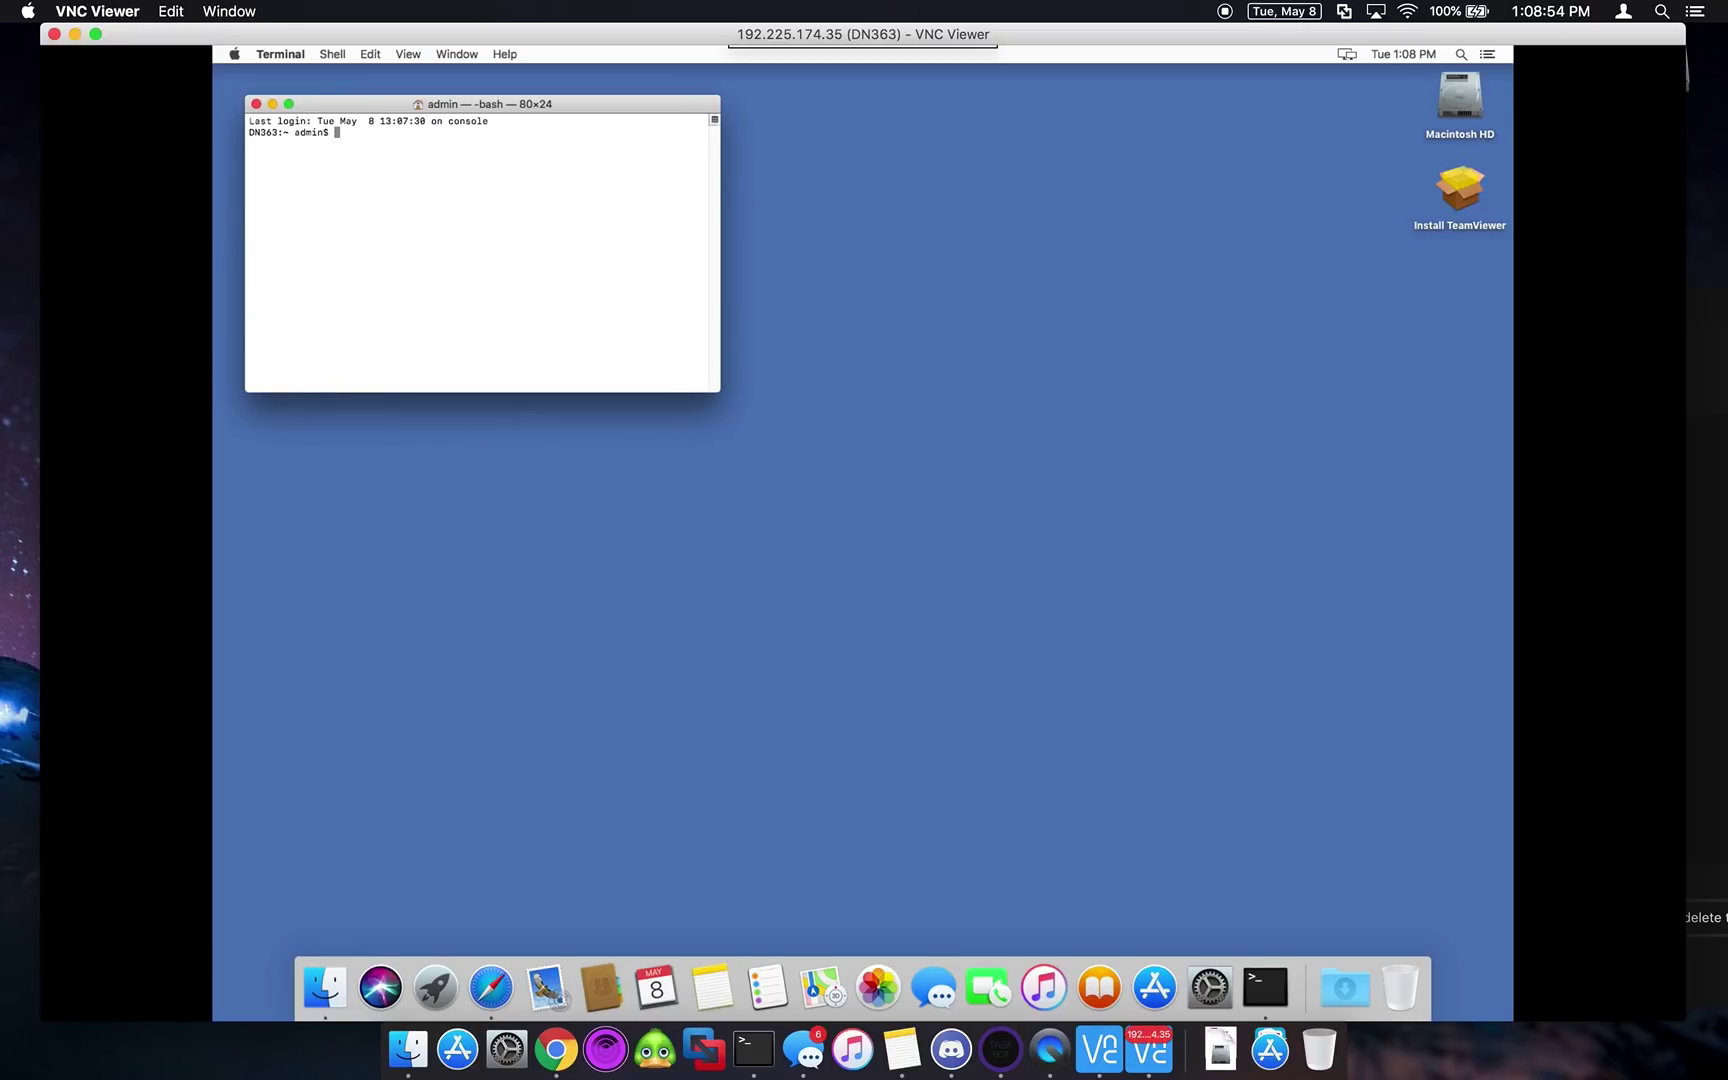
text(ping www.supremenewyork.com)
key(Return)
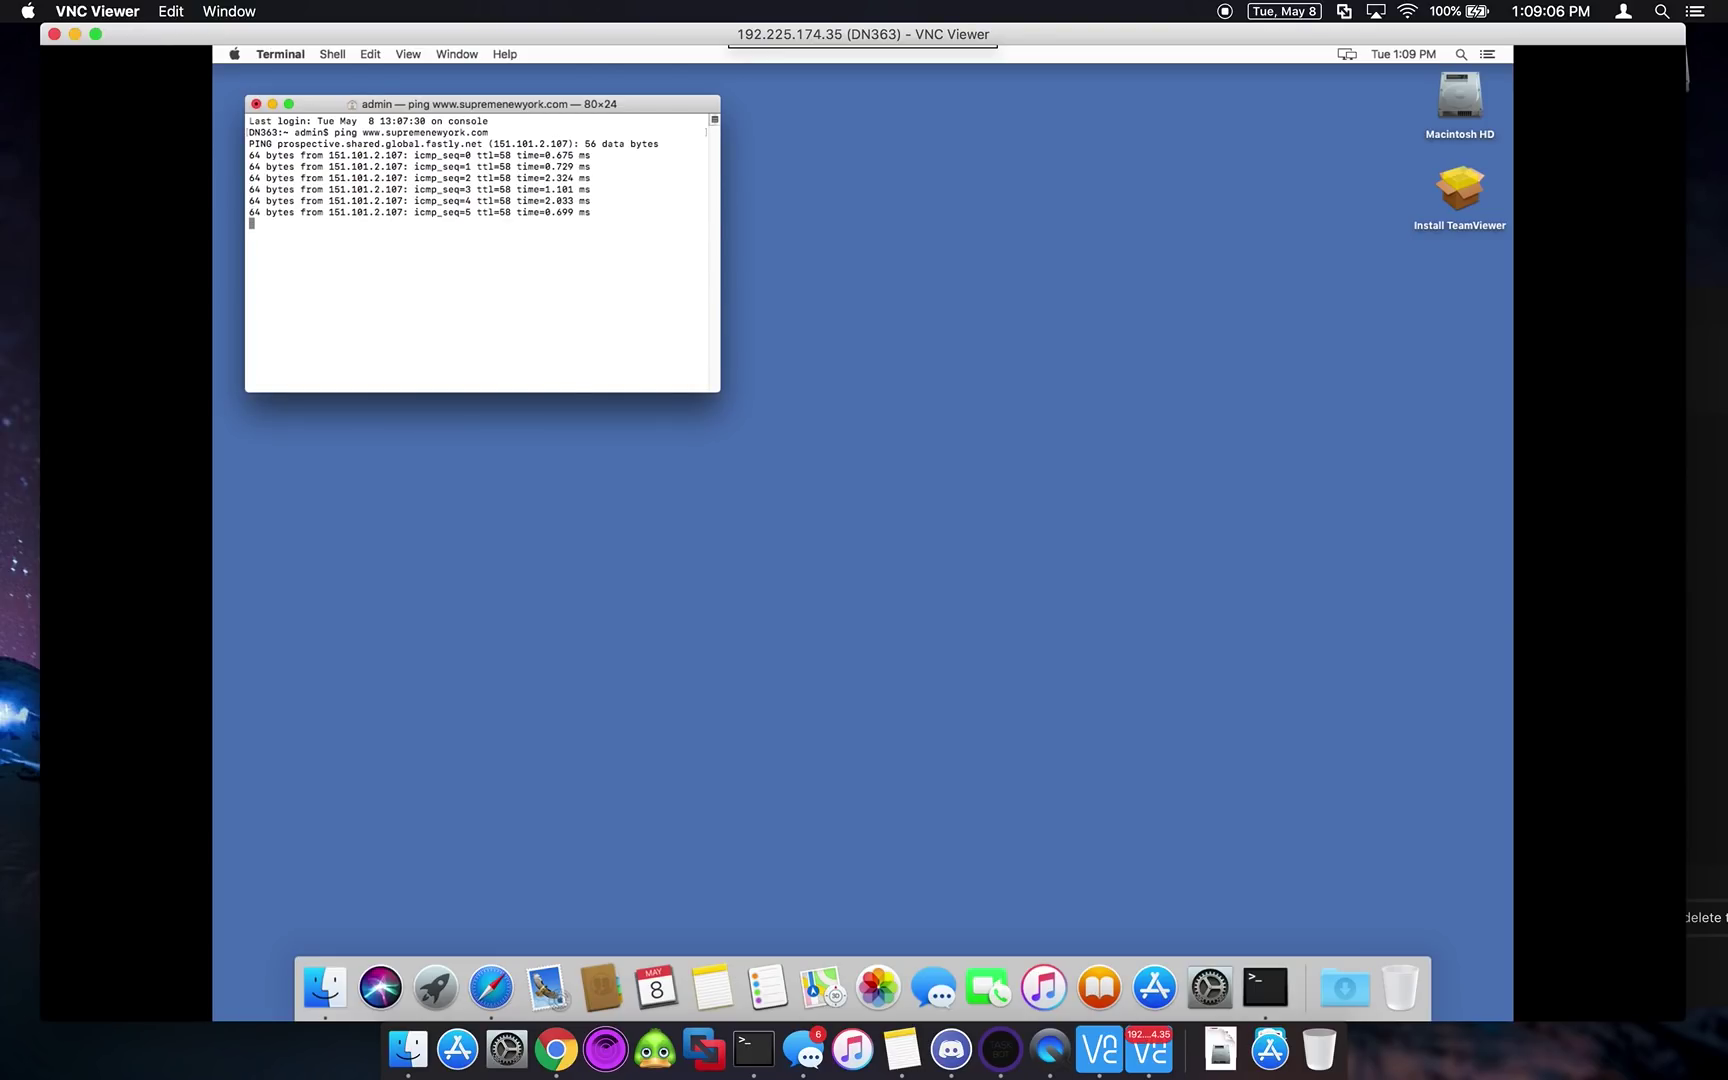
key(ctrl+c)
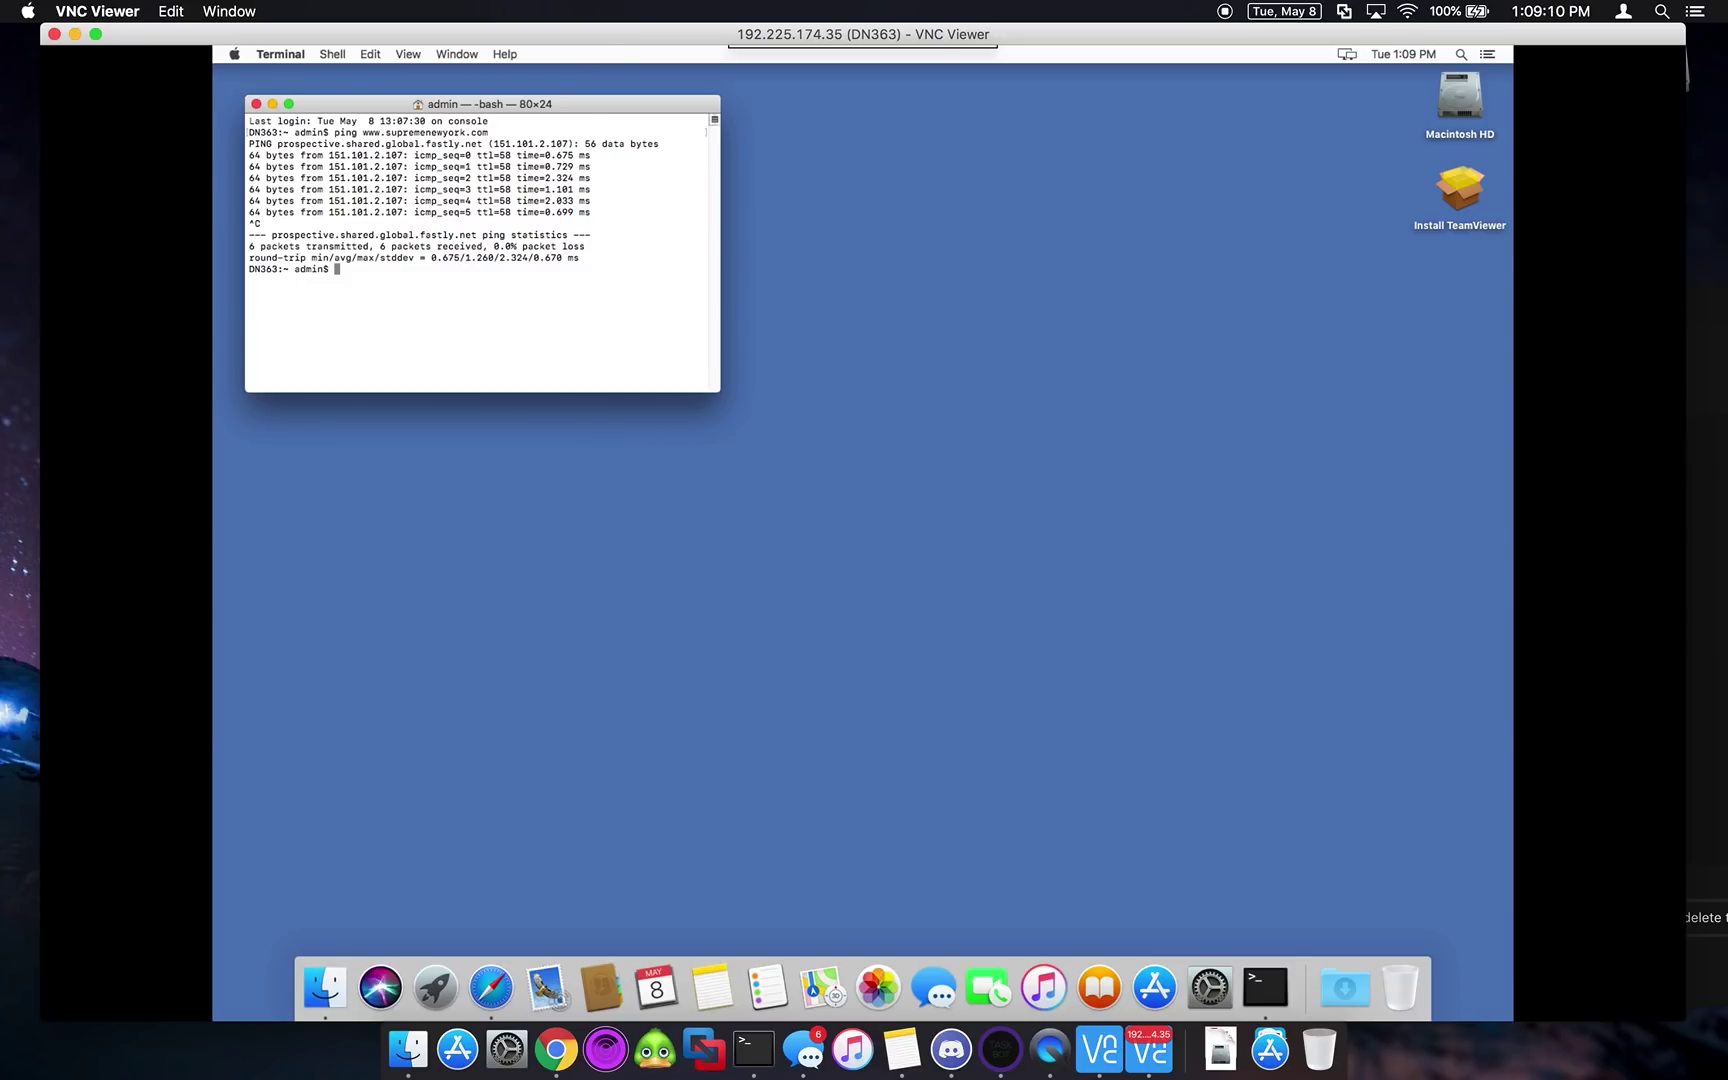
Step: Select the ping reply lines, including the last reply's 0.699 time value
drag(577, 201, 512, 155)
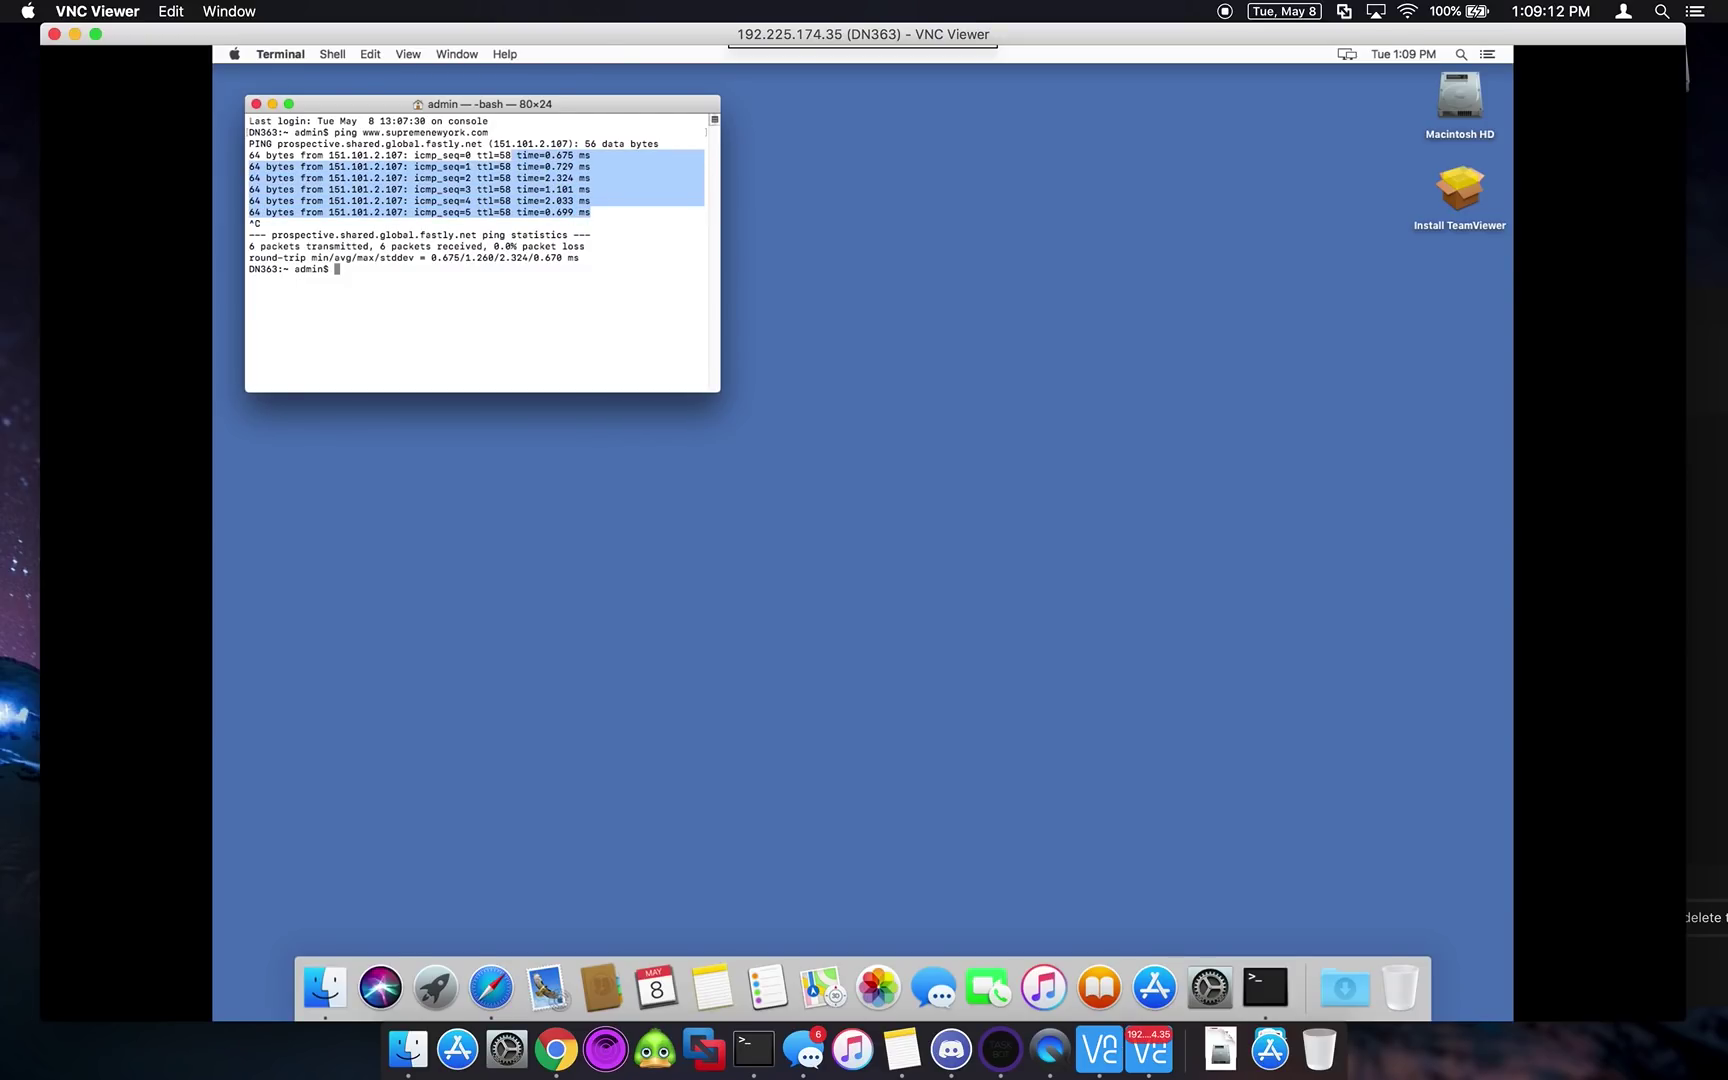
click(512, 155)
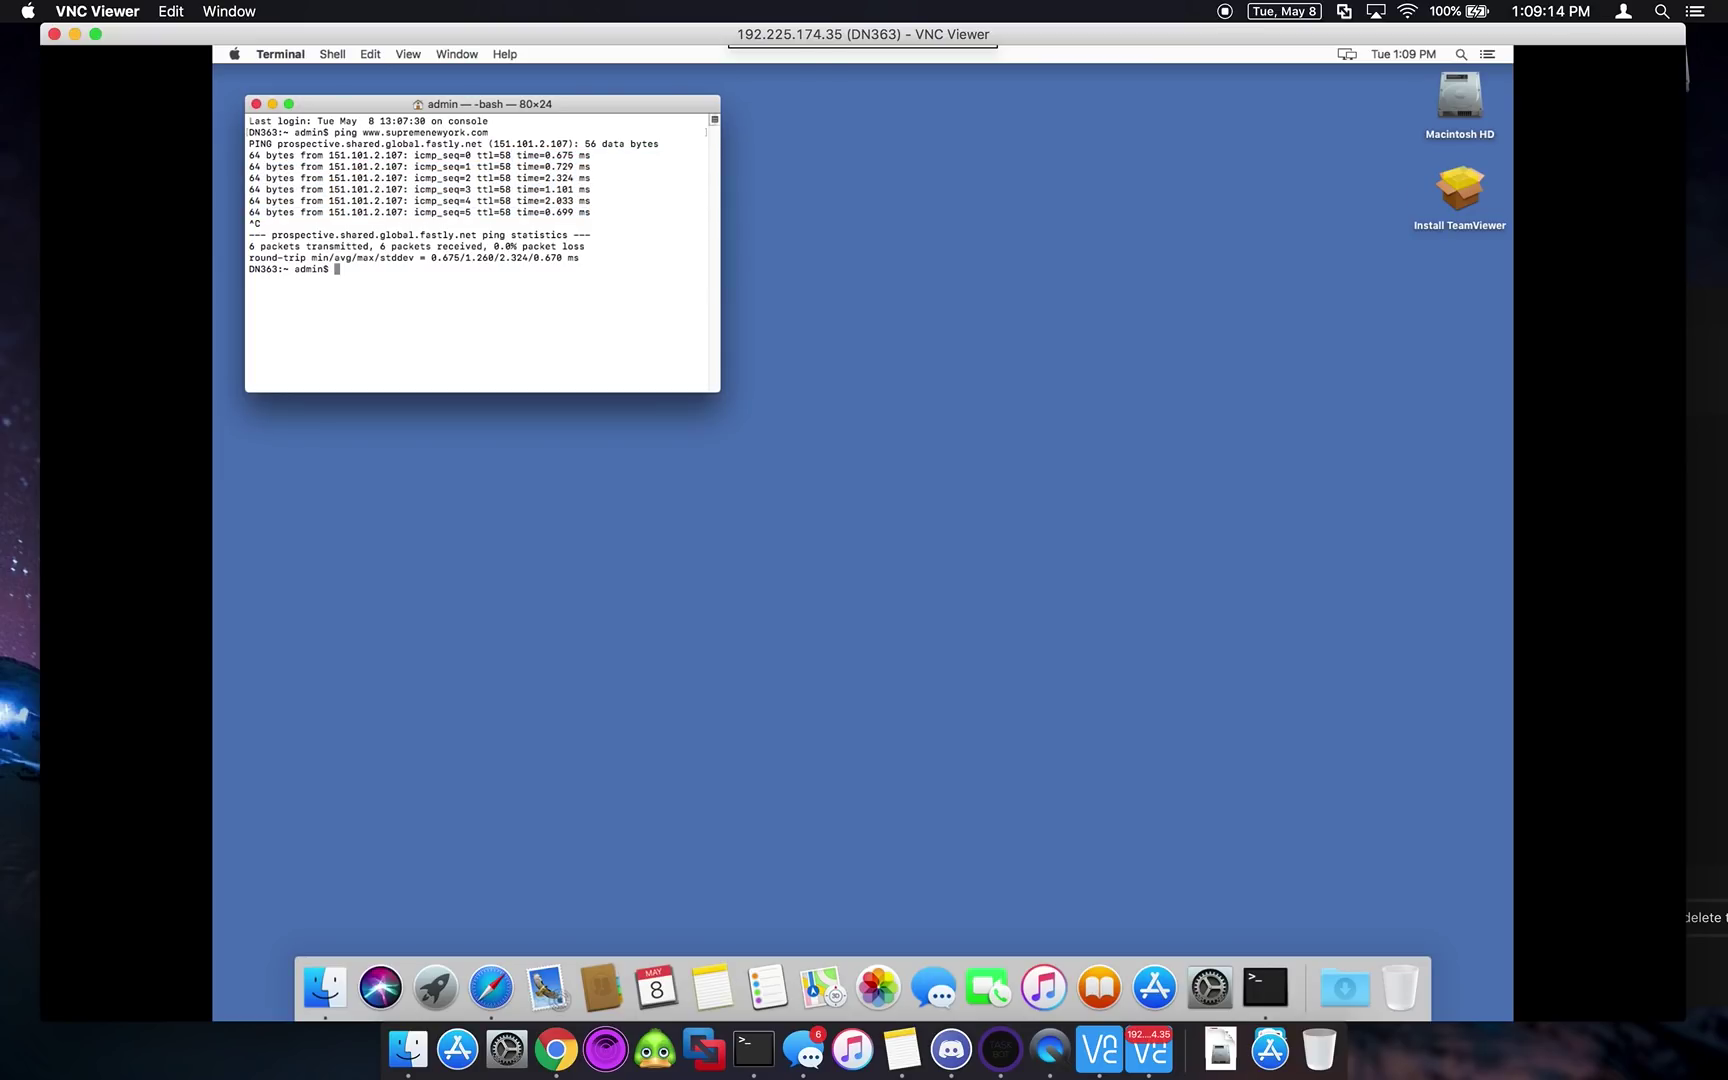
triple_click(560, 212)
double_click(560, 212)
click(560, 212)
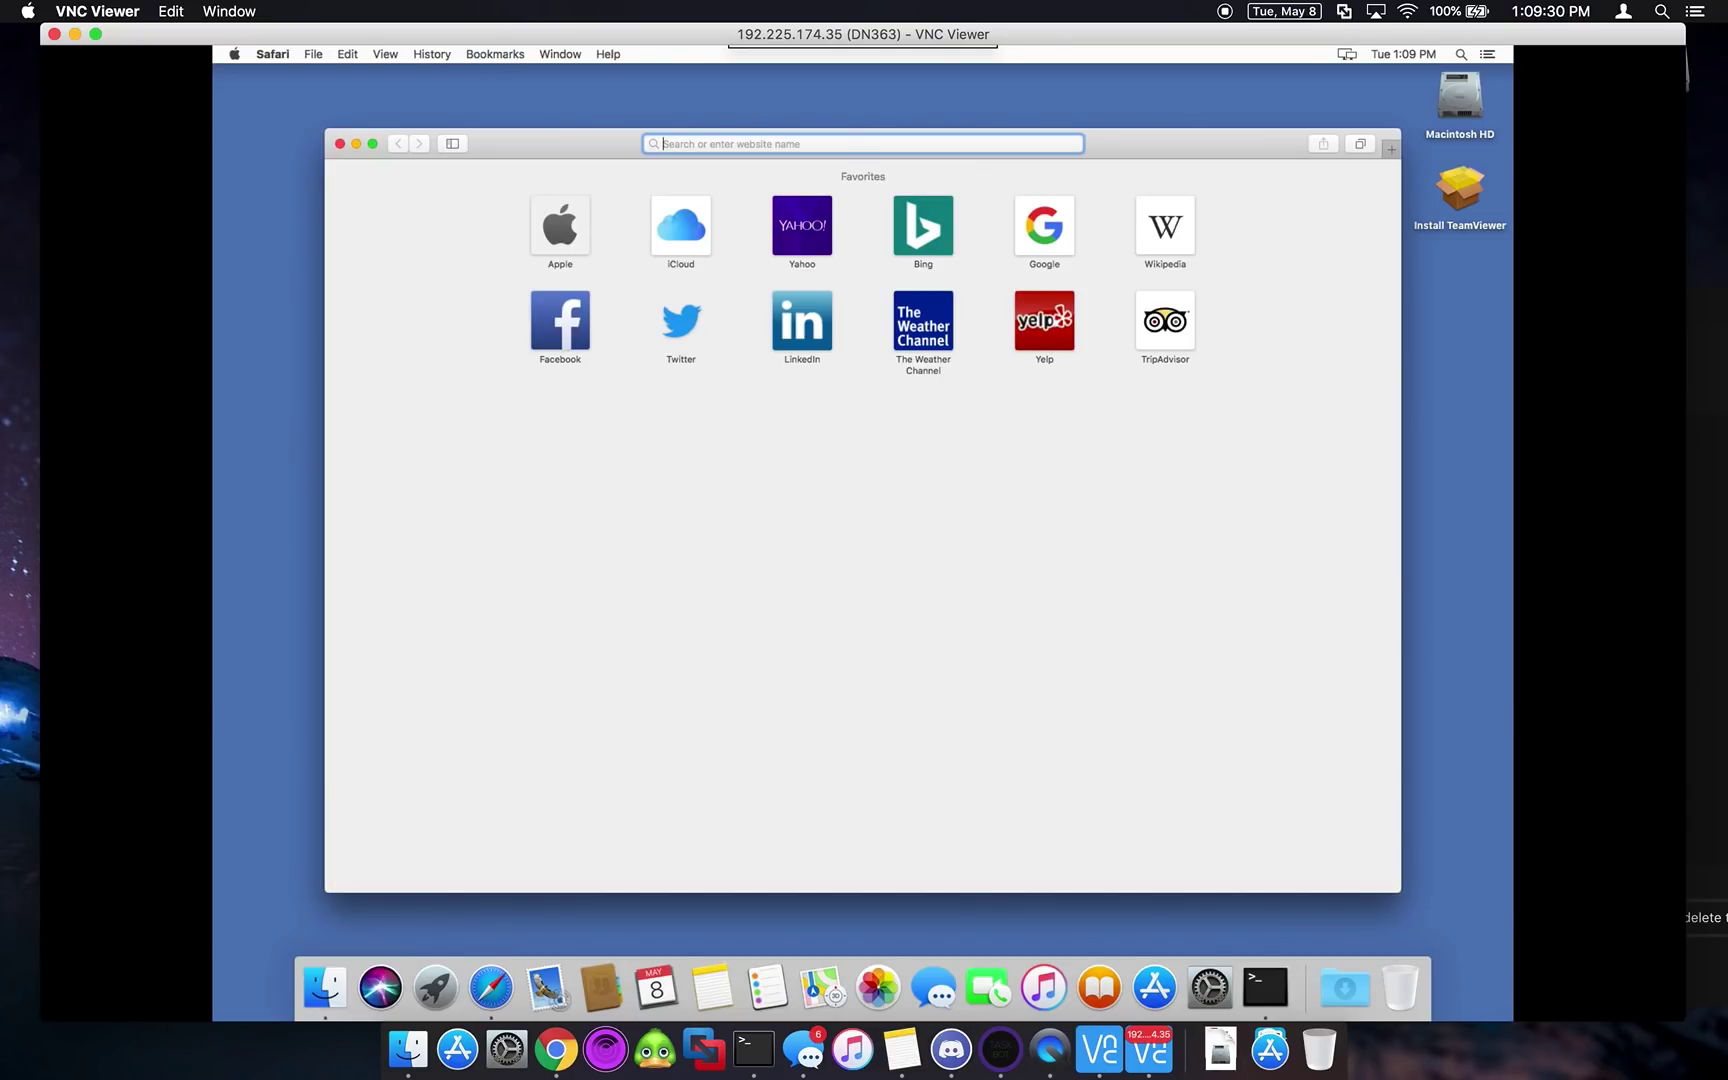
Step: Search 'chrome' in Safari, download googlechrome.dmg from Google's Chrome page, then close Safari's window
text(chrome)
key(Return)
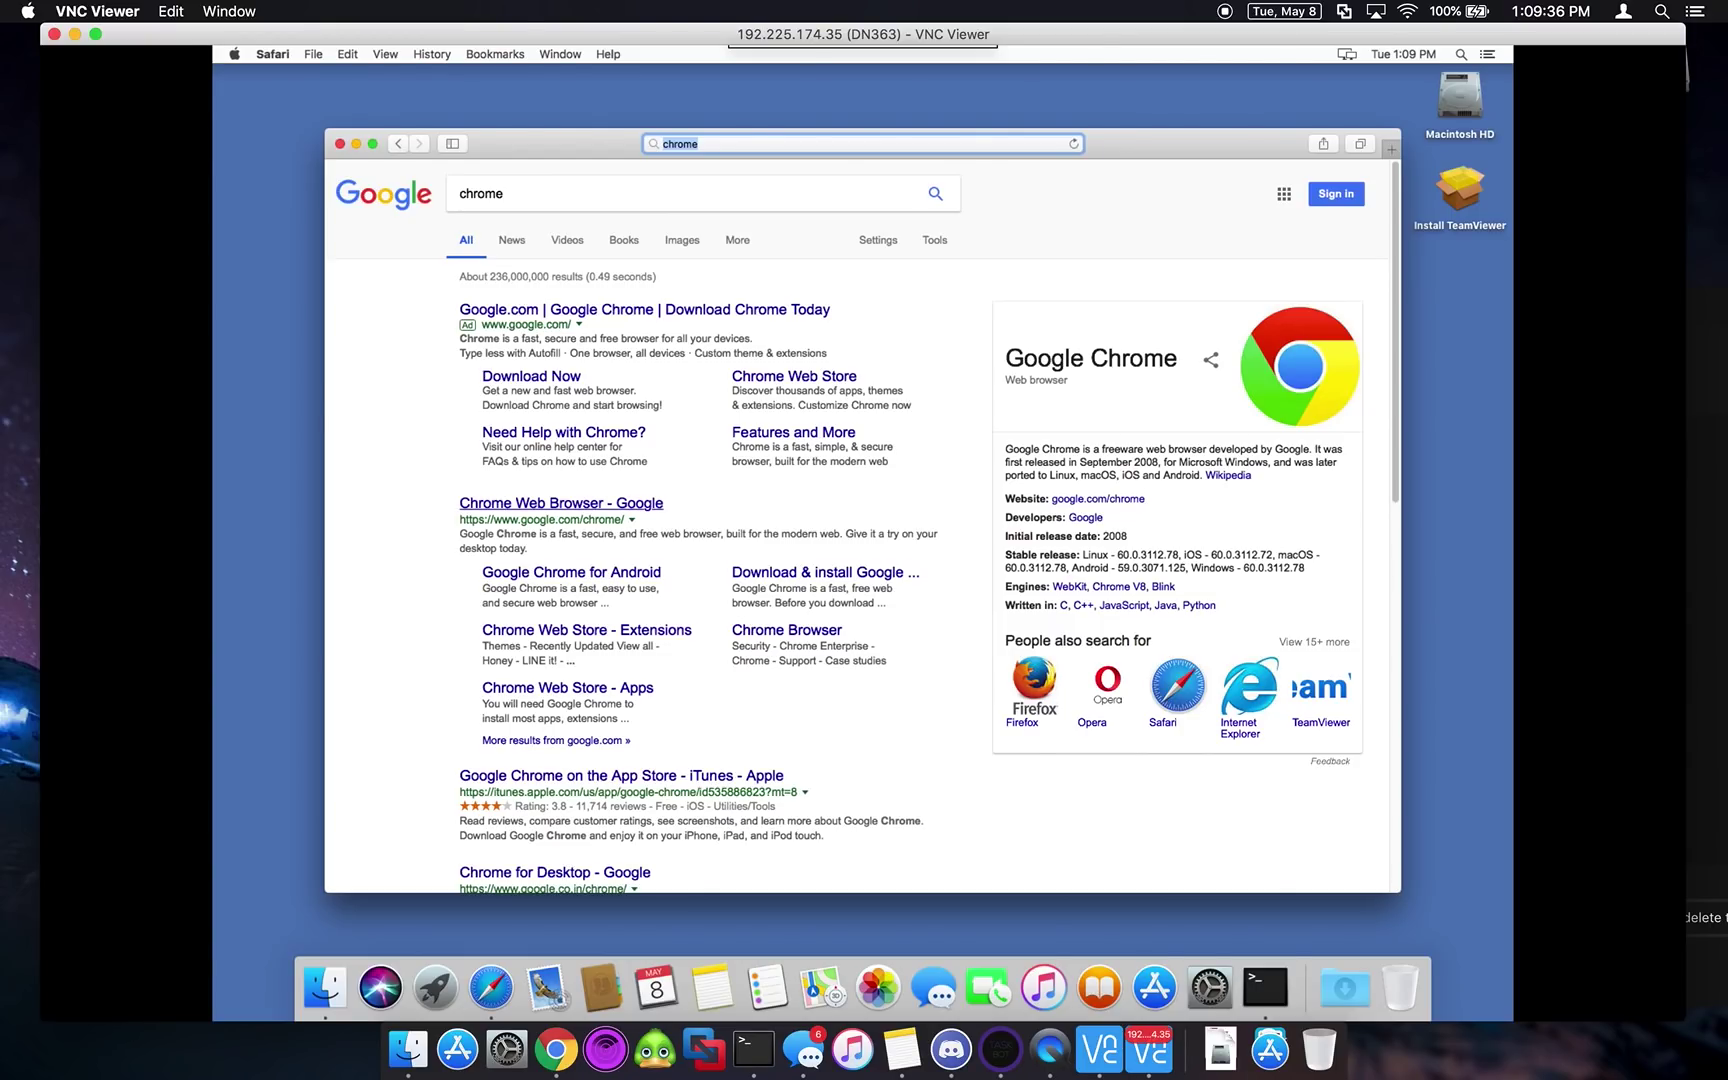
click(560, 503)
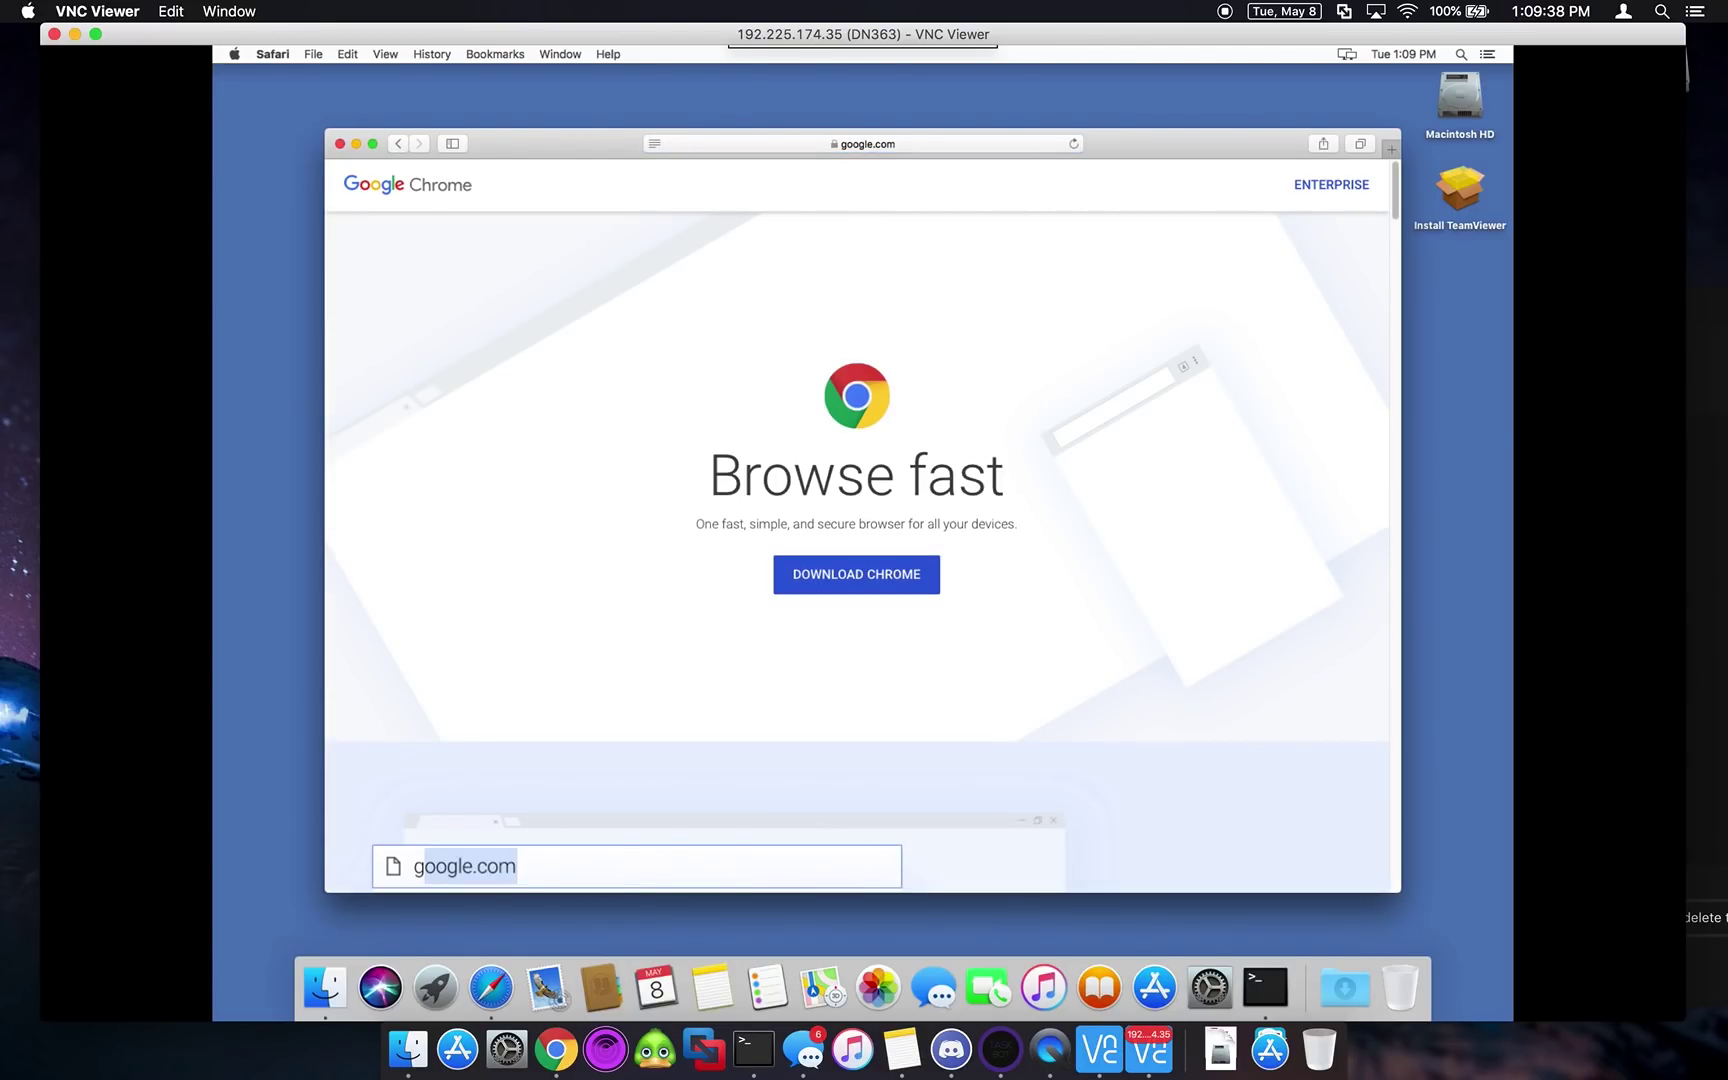
click(856, 574)
click(685, 564)
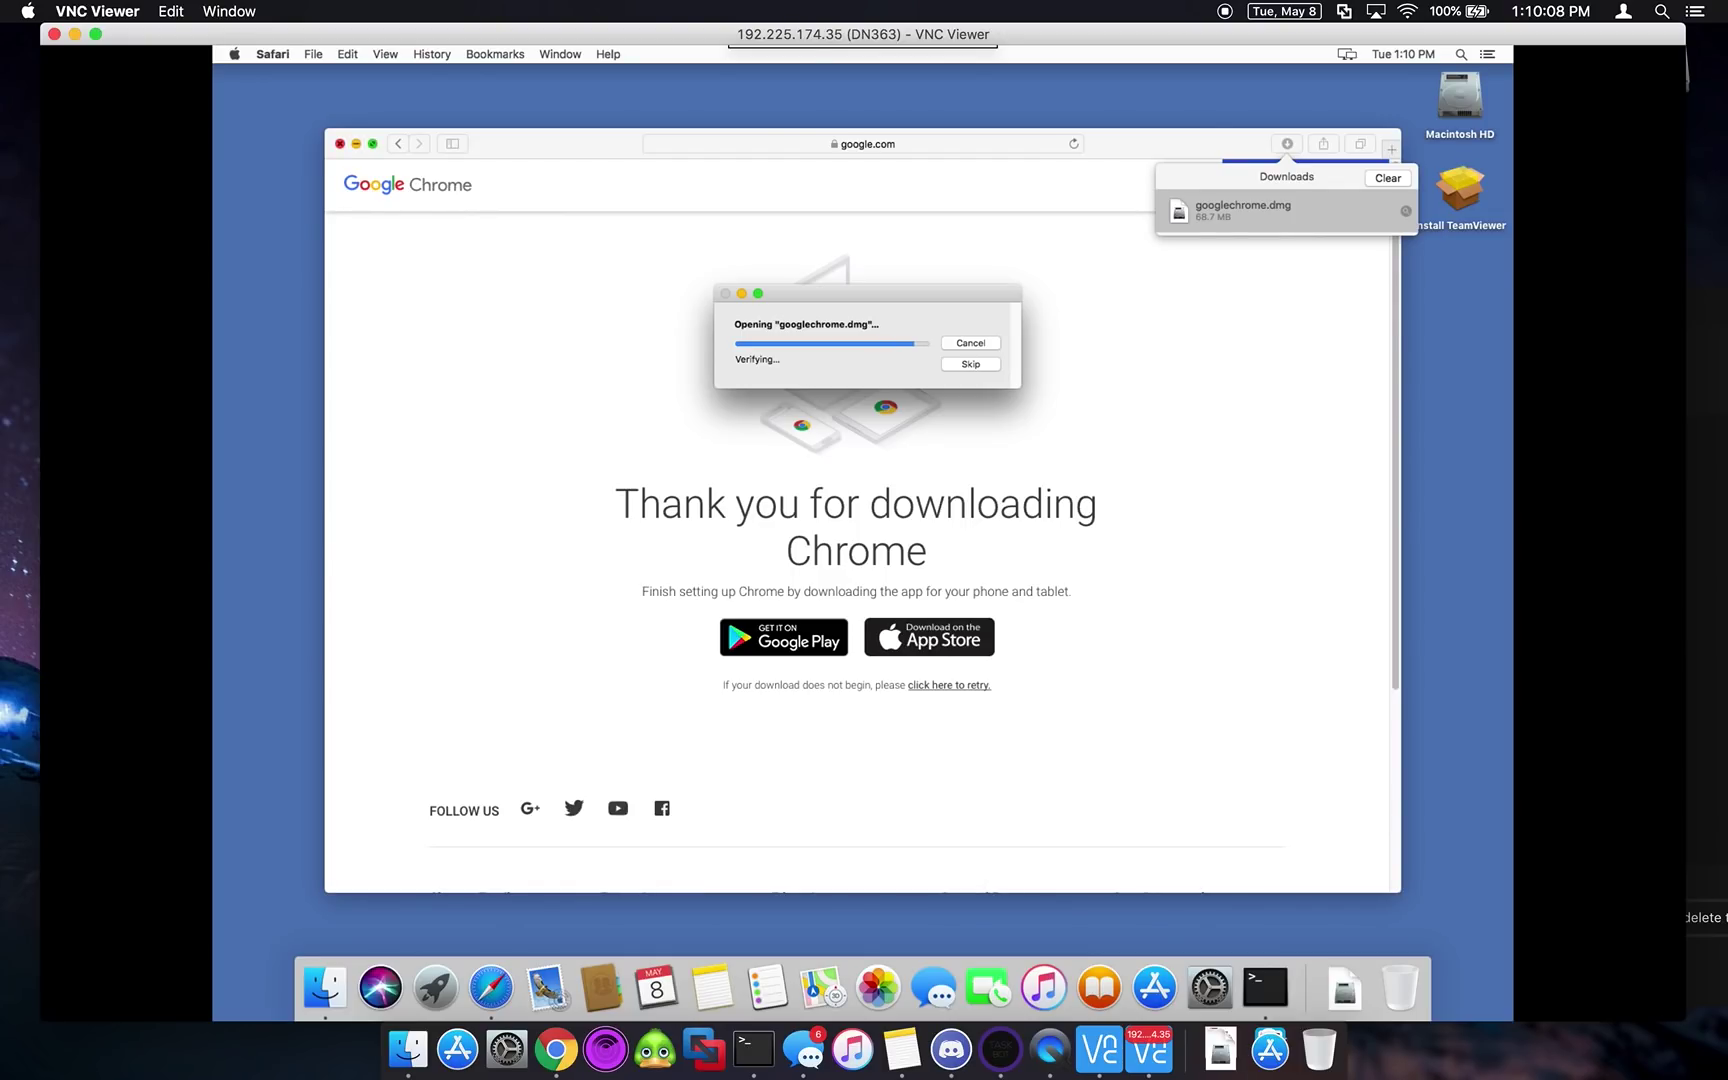
click(340, 143)
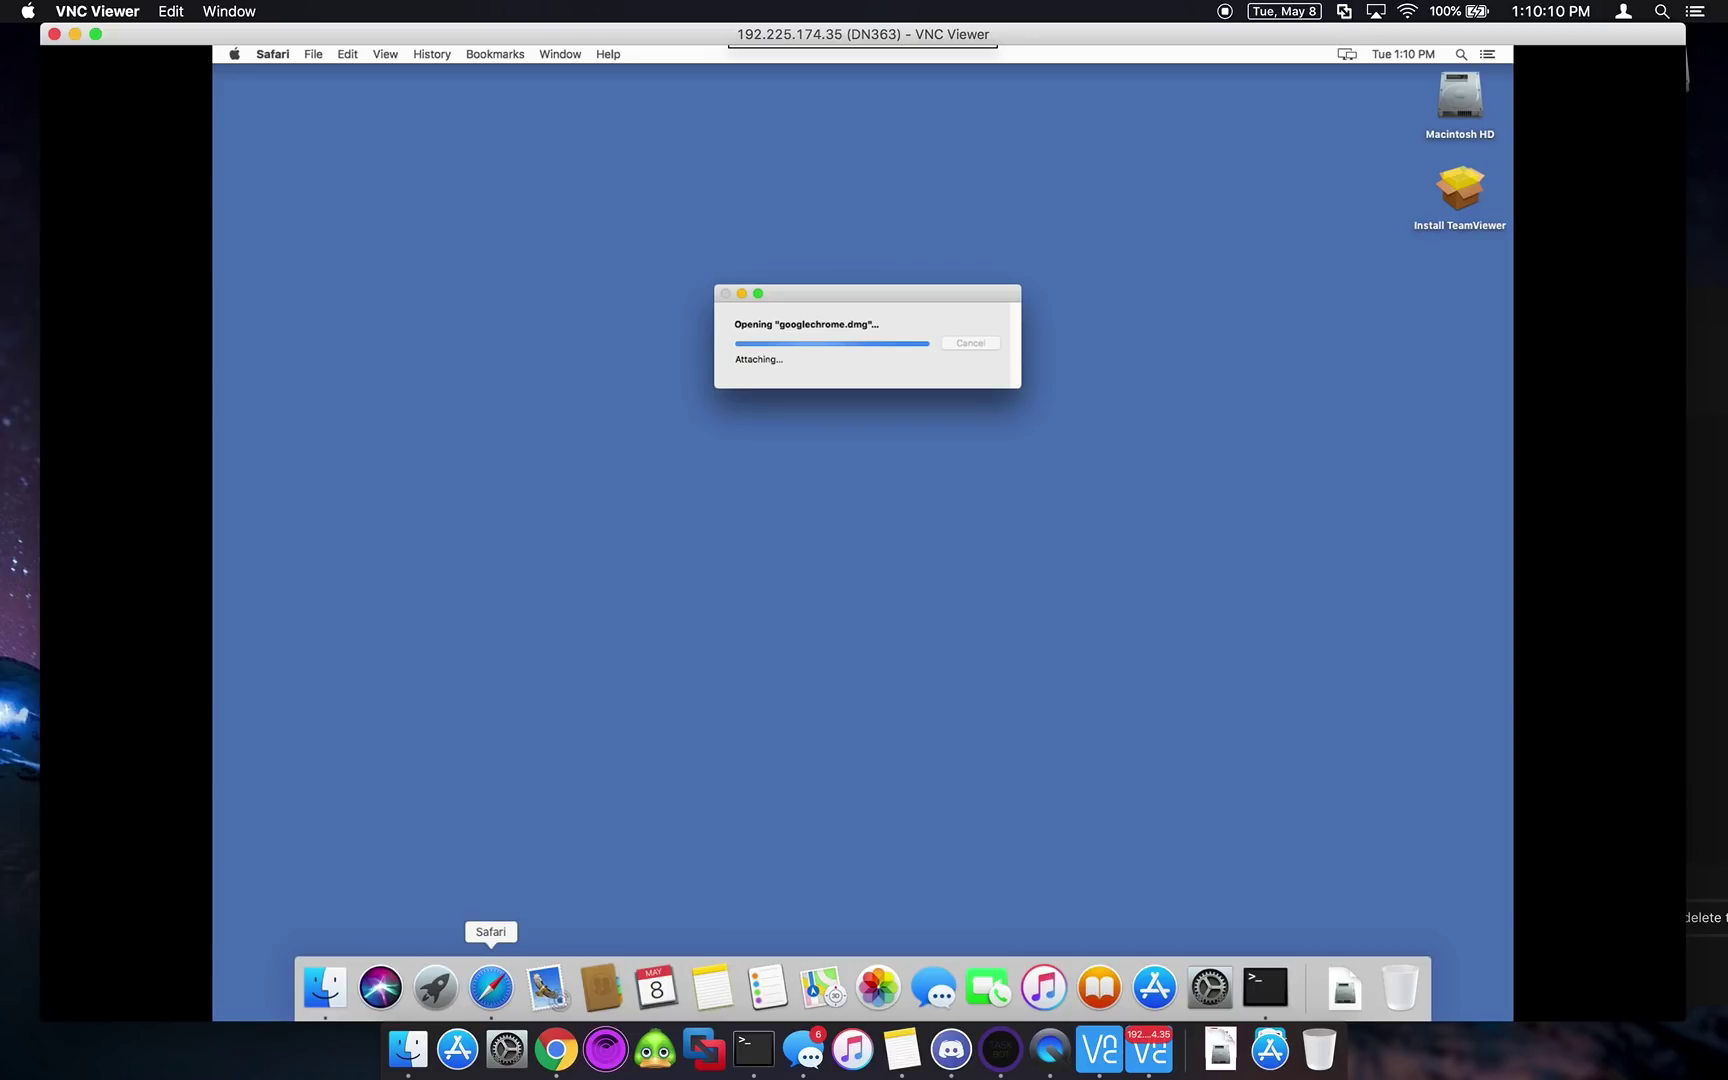
Step: Quit Safari, copy Google Chrome into Applications, and launch it, confirming the downloaded-app warning
right_click(490, 988)
click(492, 927)
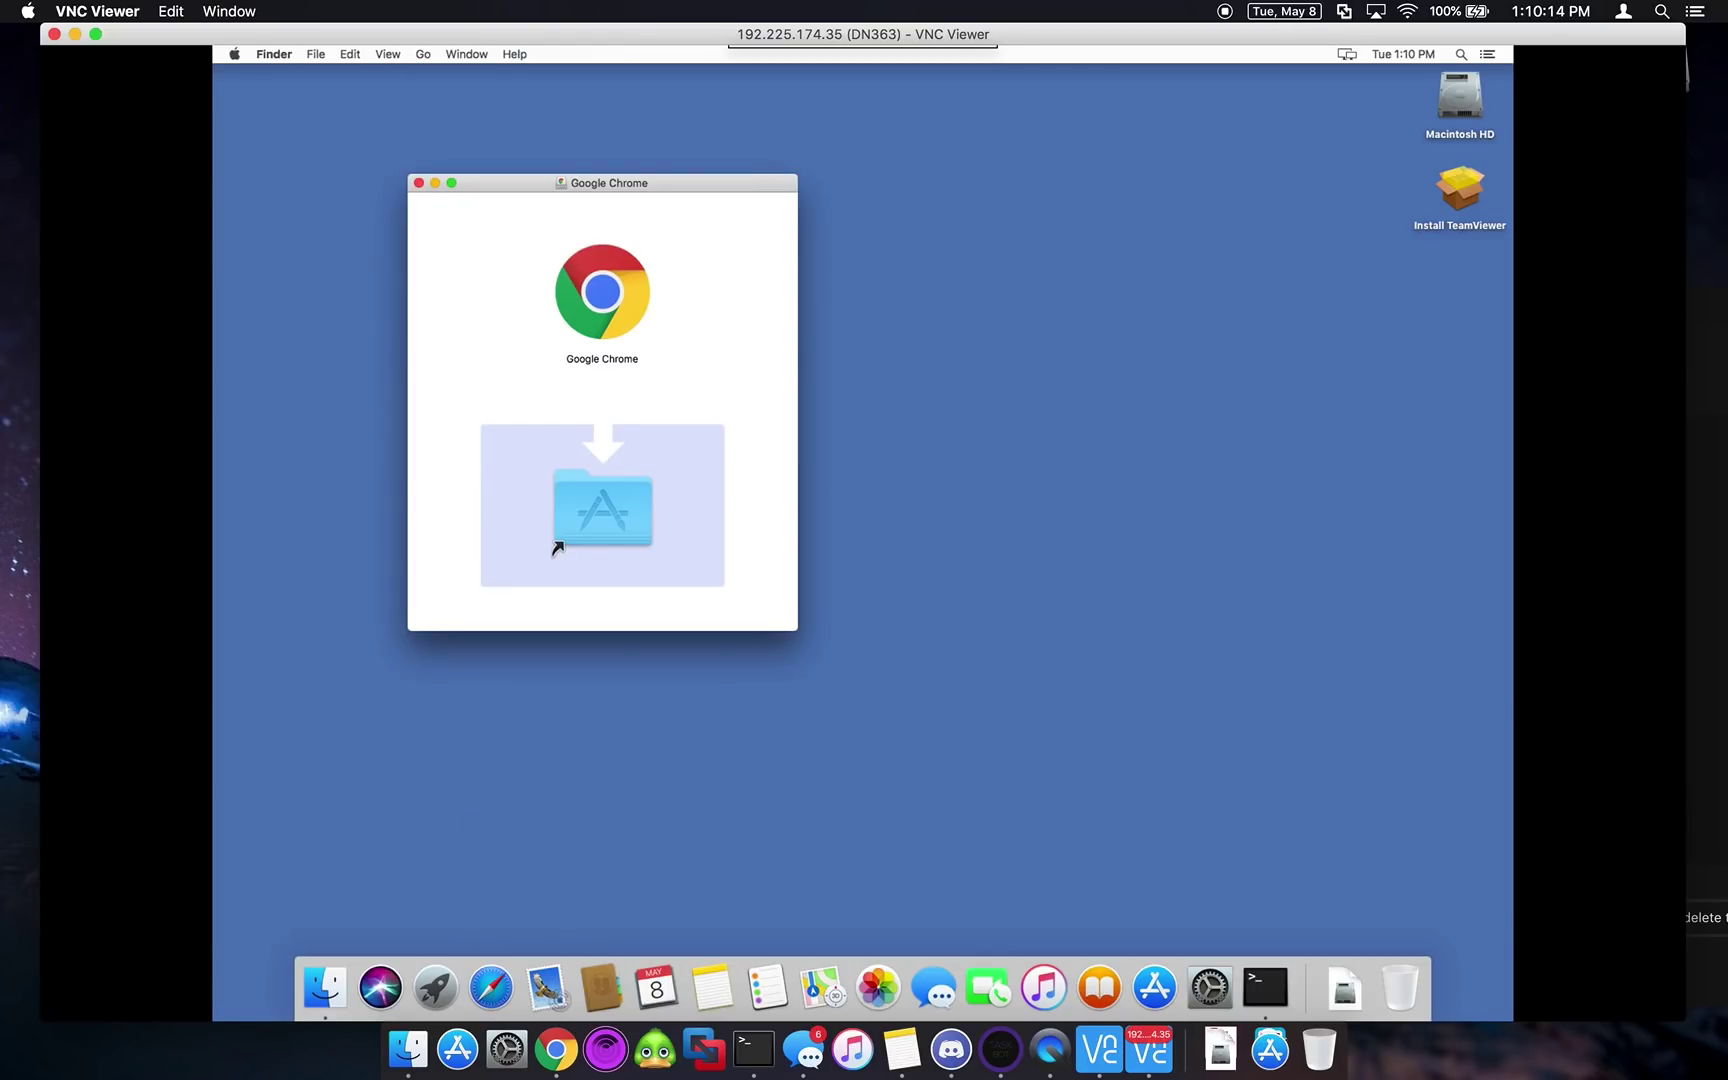
drag(602, 291, 602, 505)
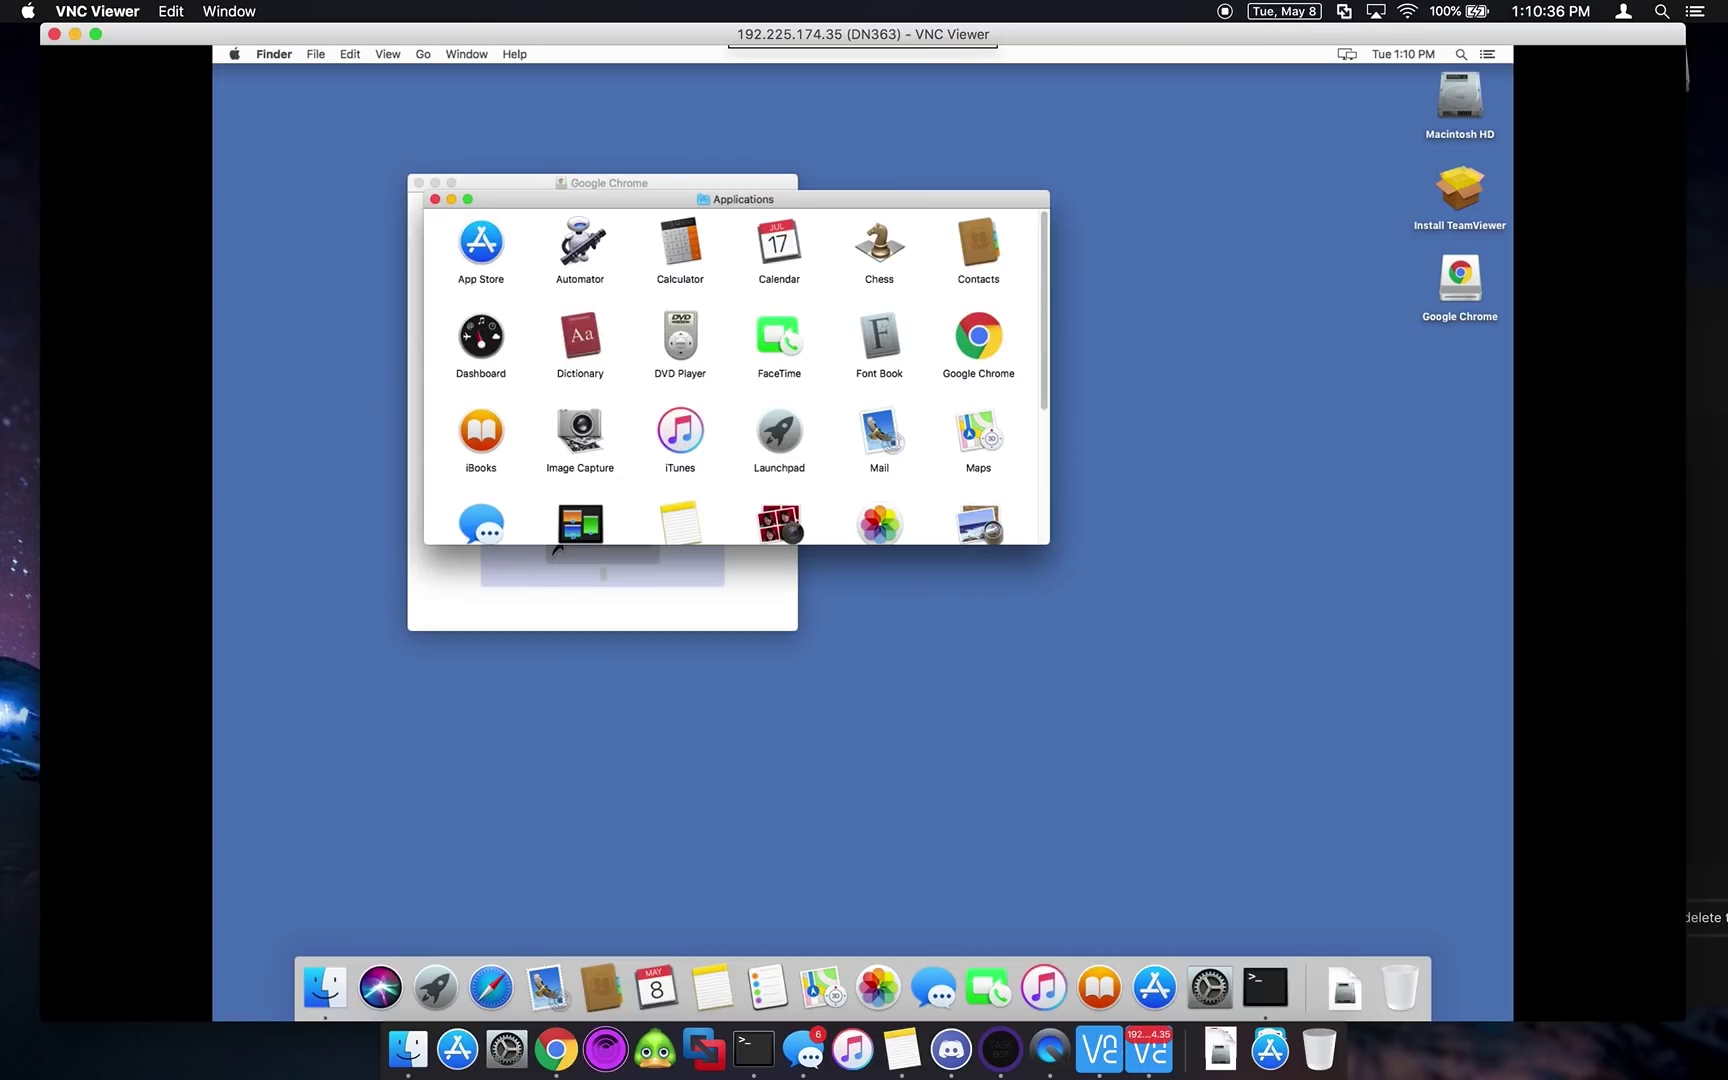
double_click(978, 338)
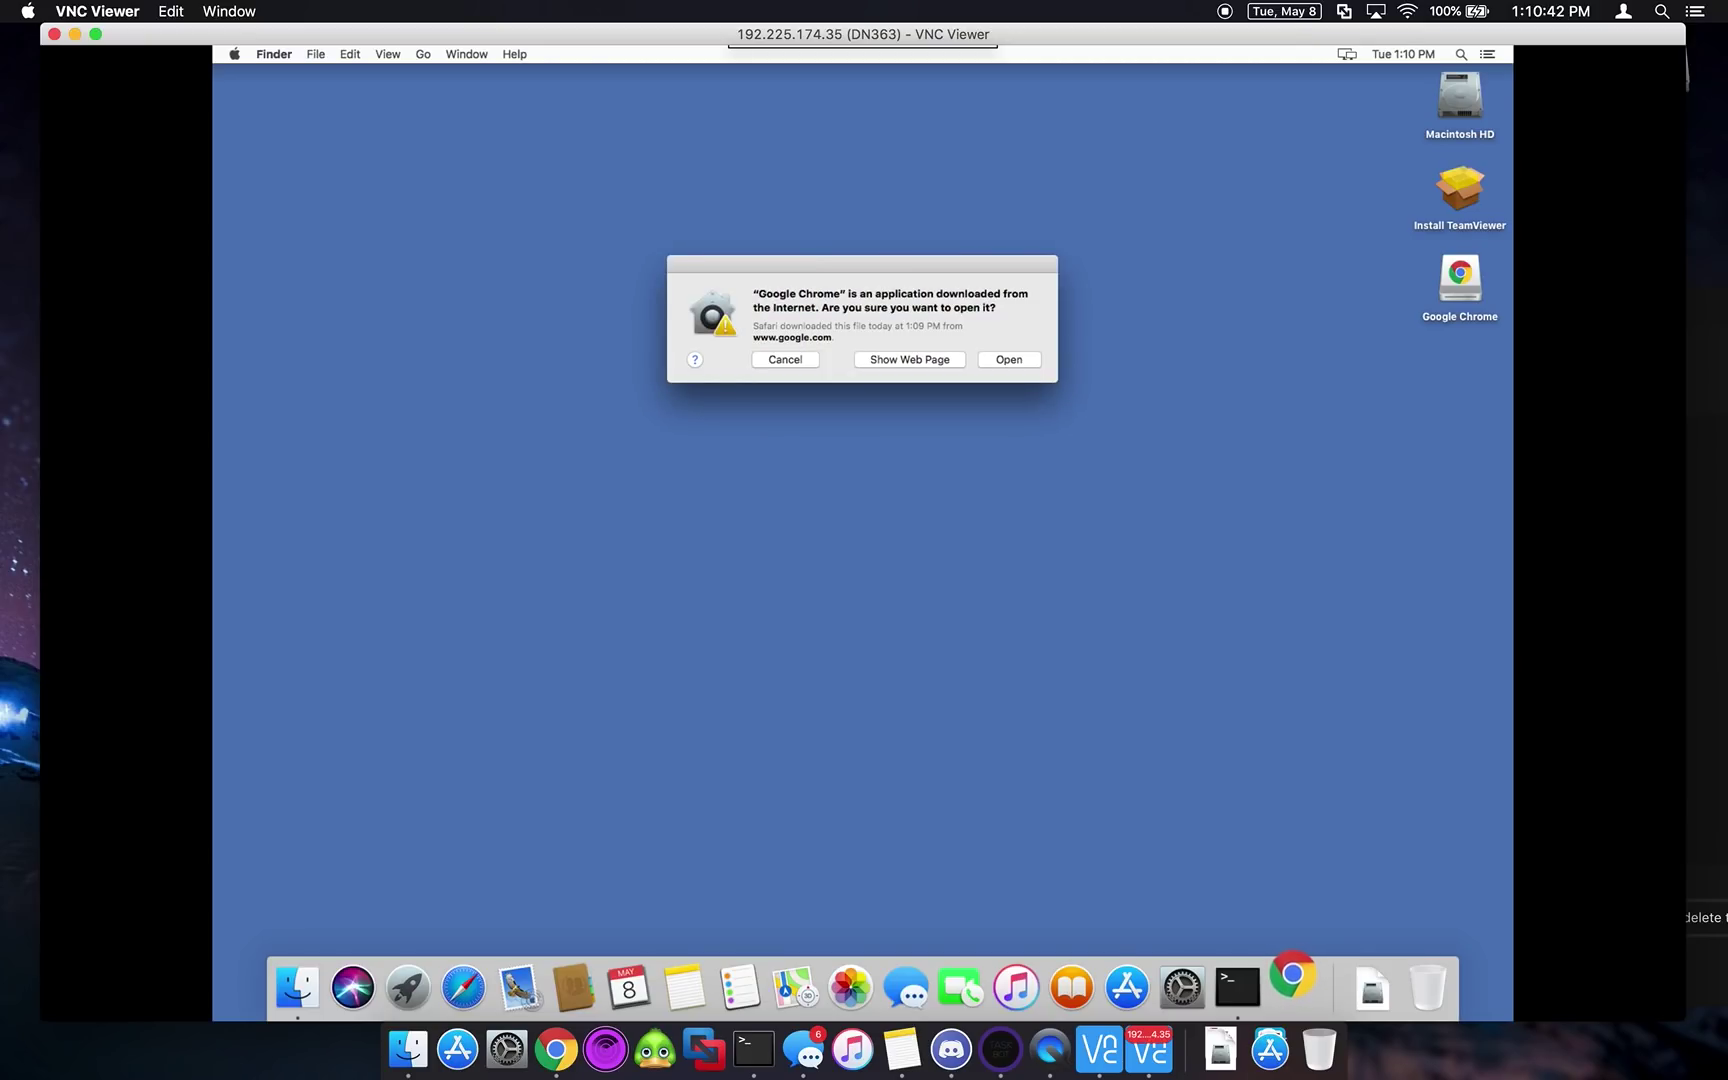
click(1009, 359)
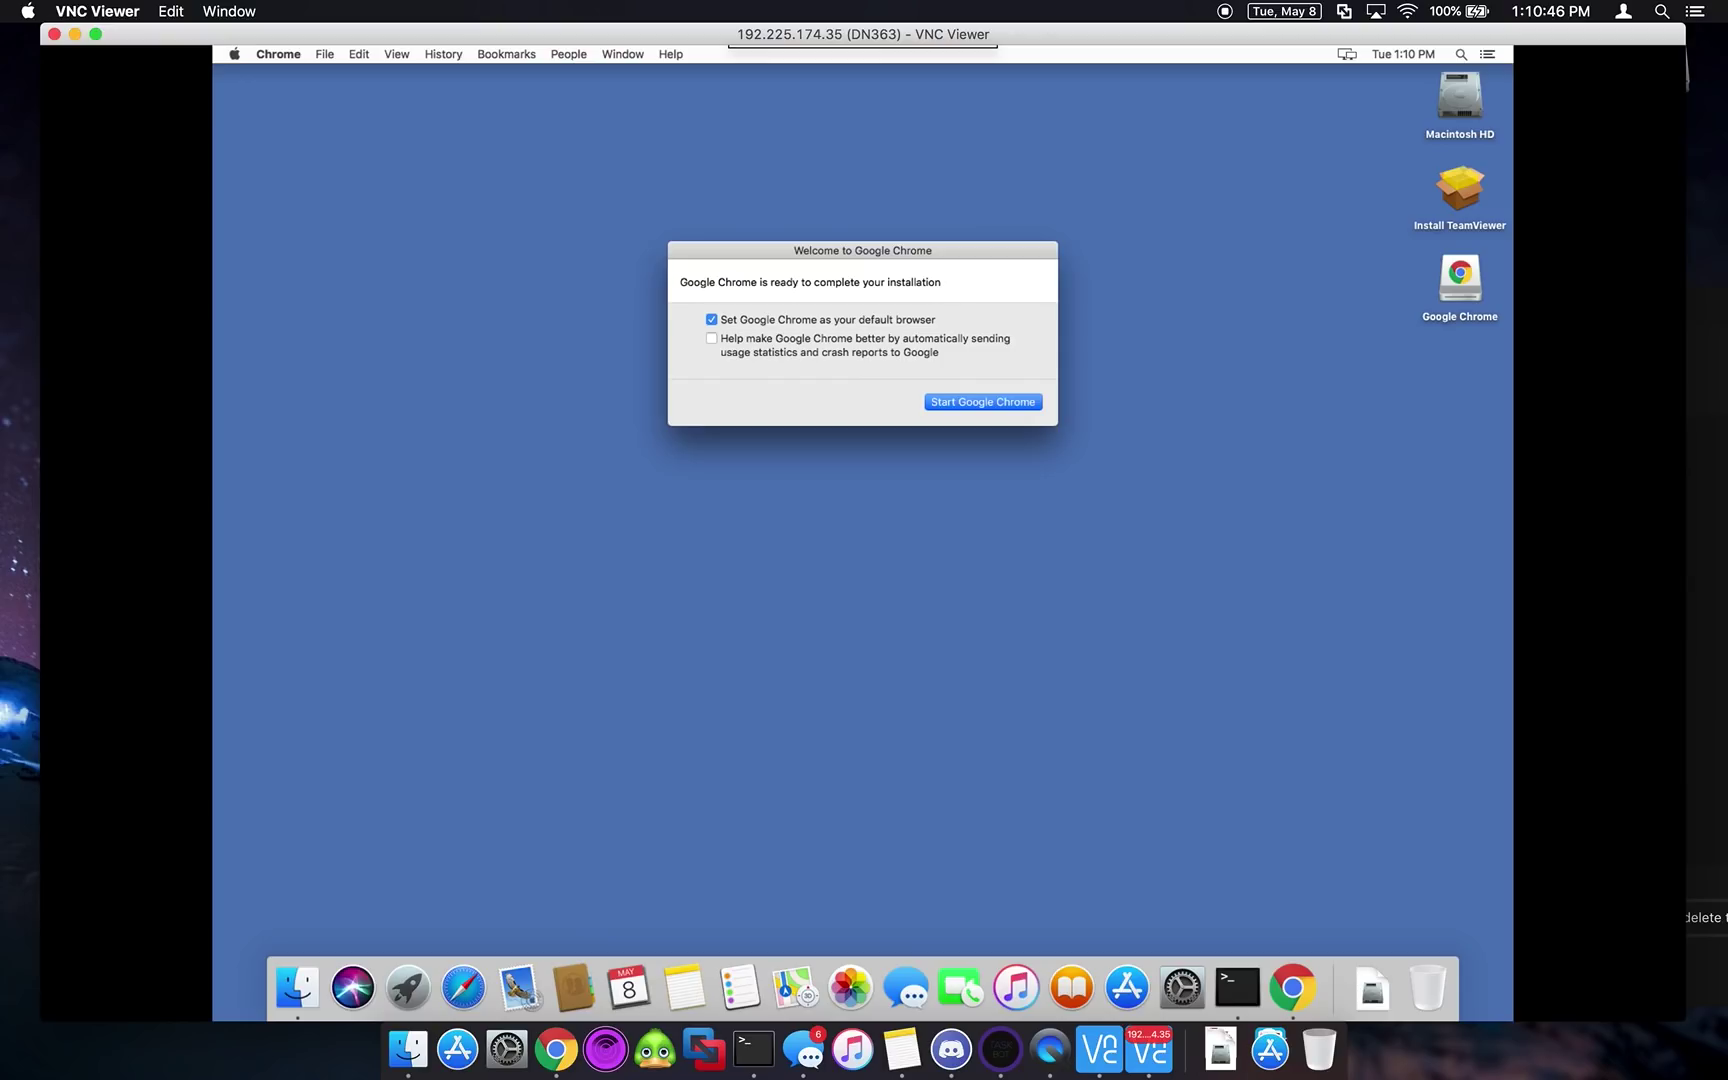
key(Return)
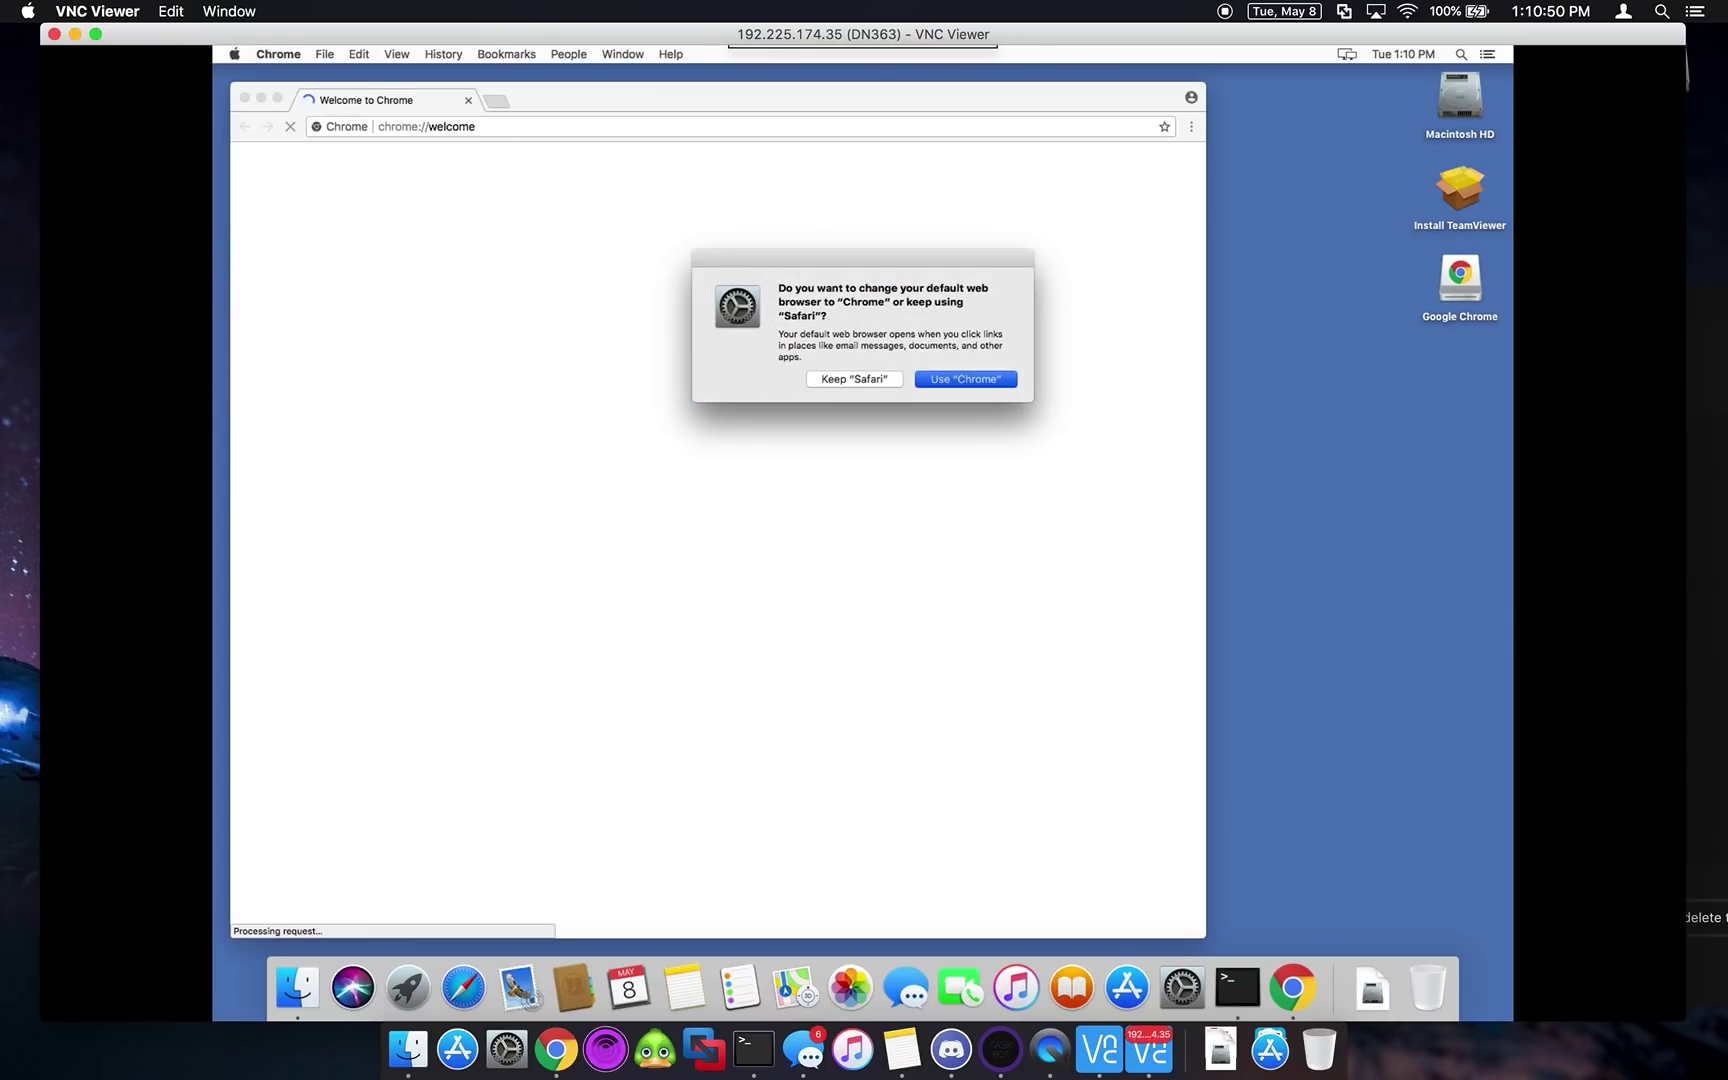
Step: Accept the prompt to make Chrome the default browser
key(Return)
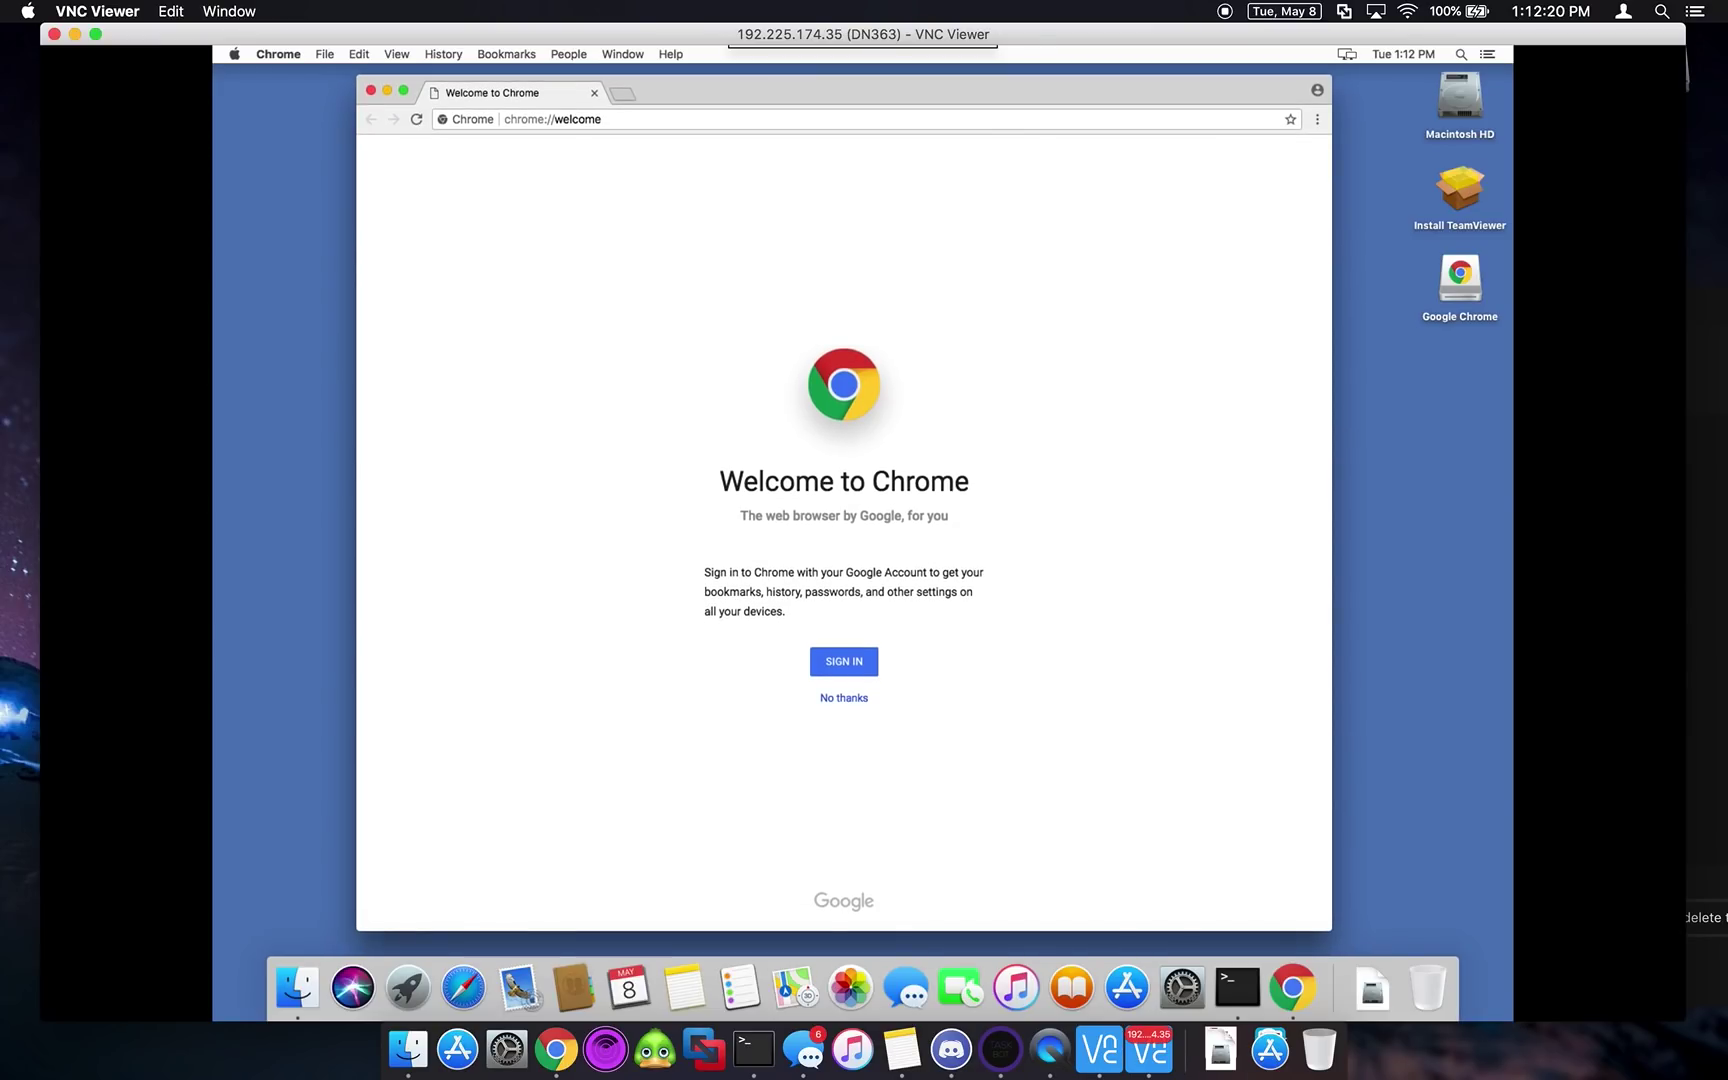
Step: Switch to TaskBot Support in Discord, view its 407-member list in Server Settings, then open #general
click(951, 1048)
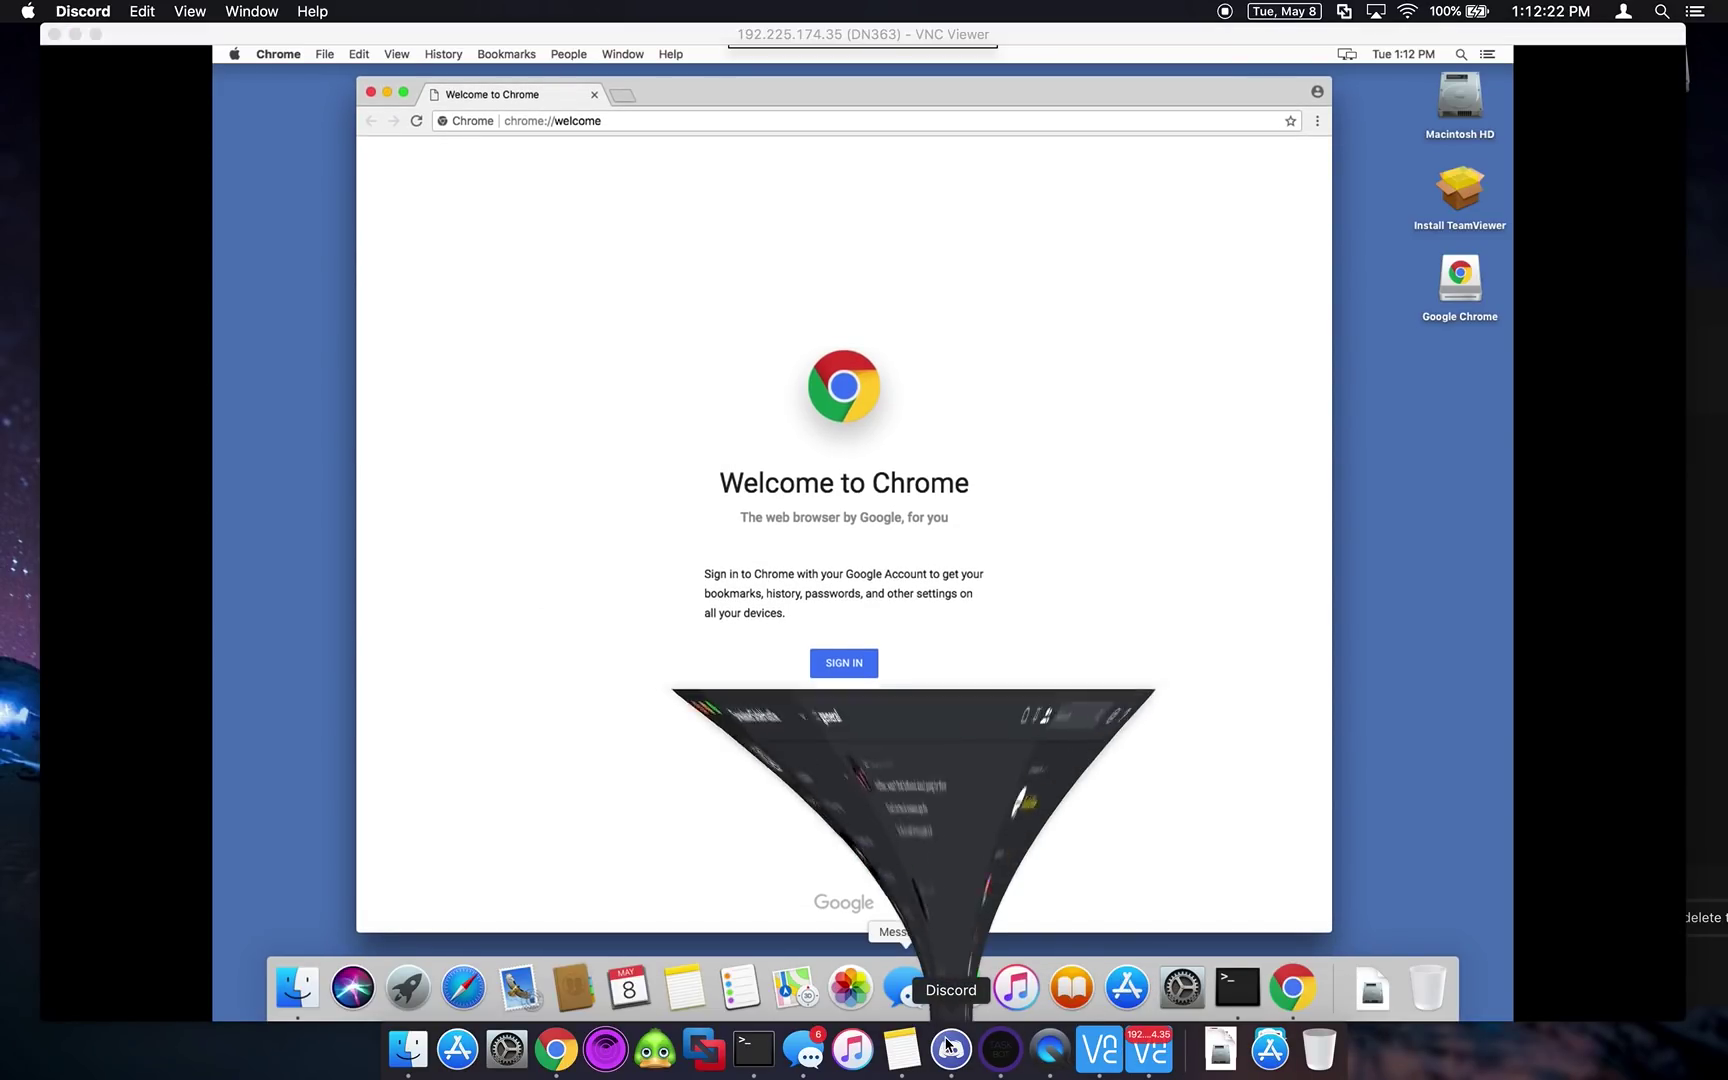
click(227, 476)
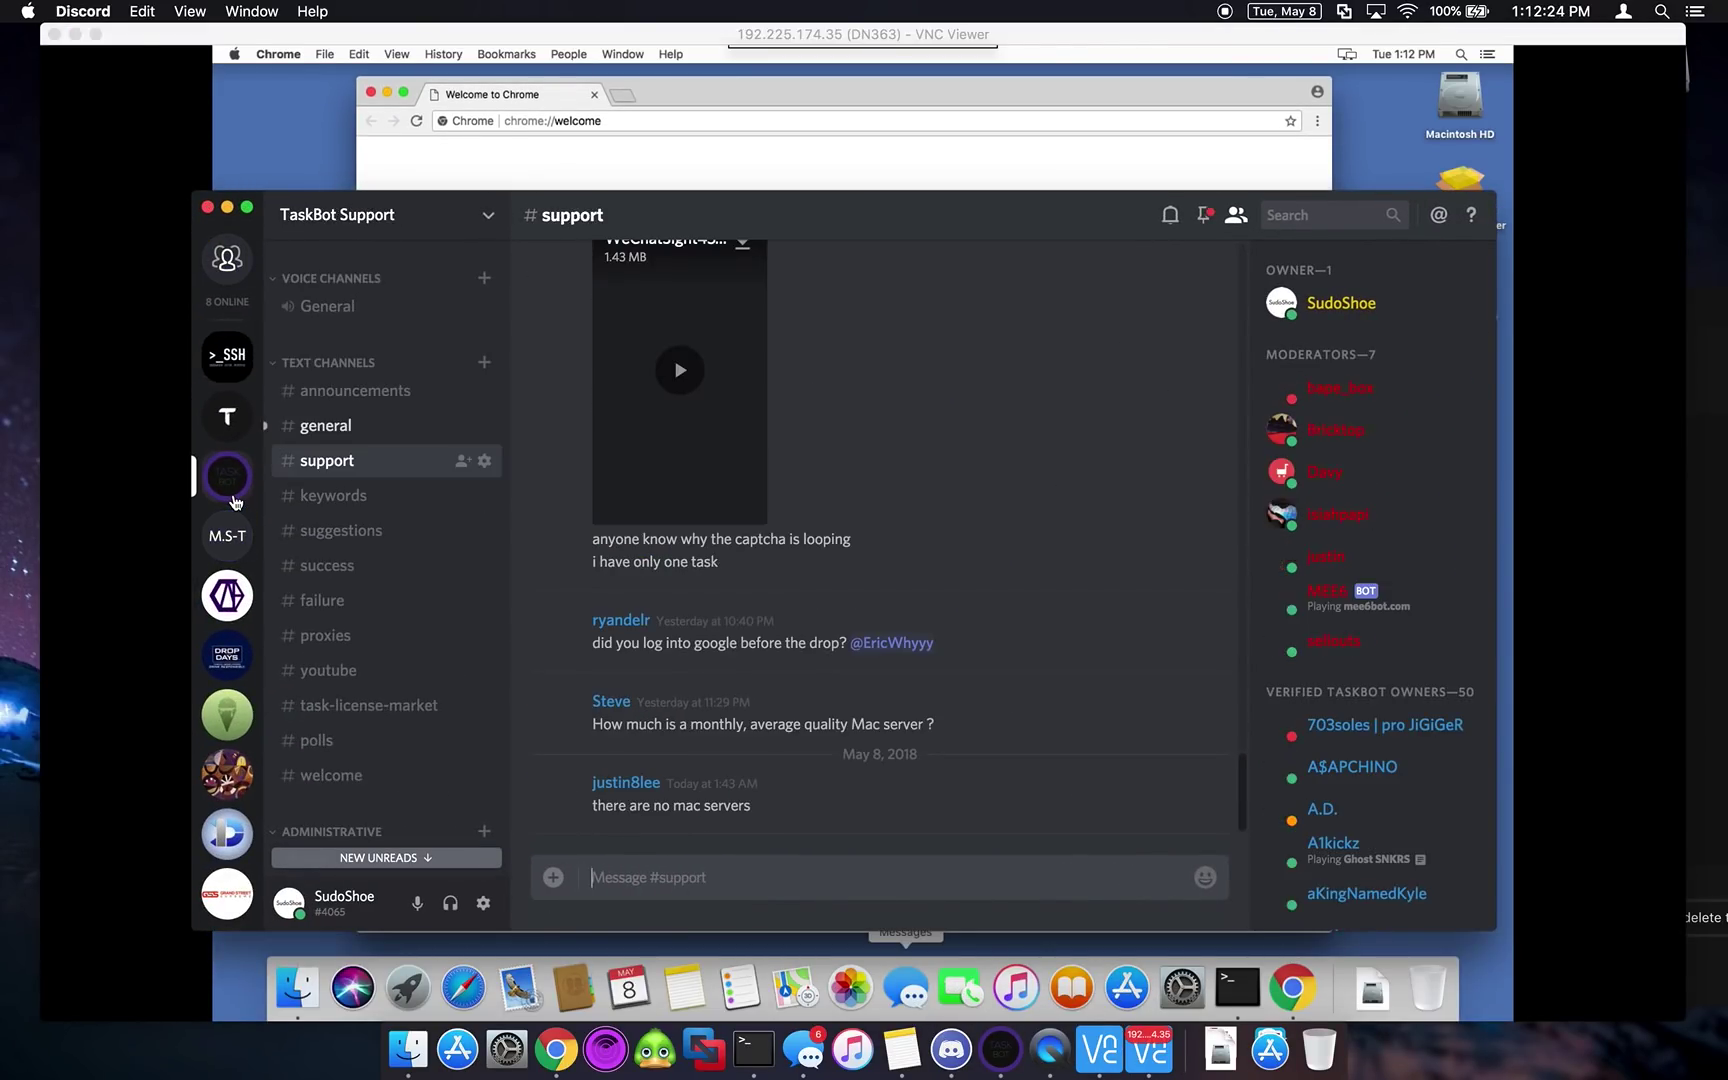
click(436, 218)
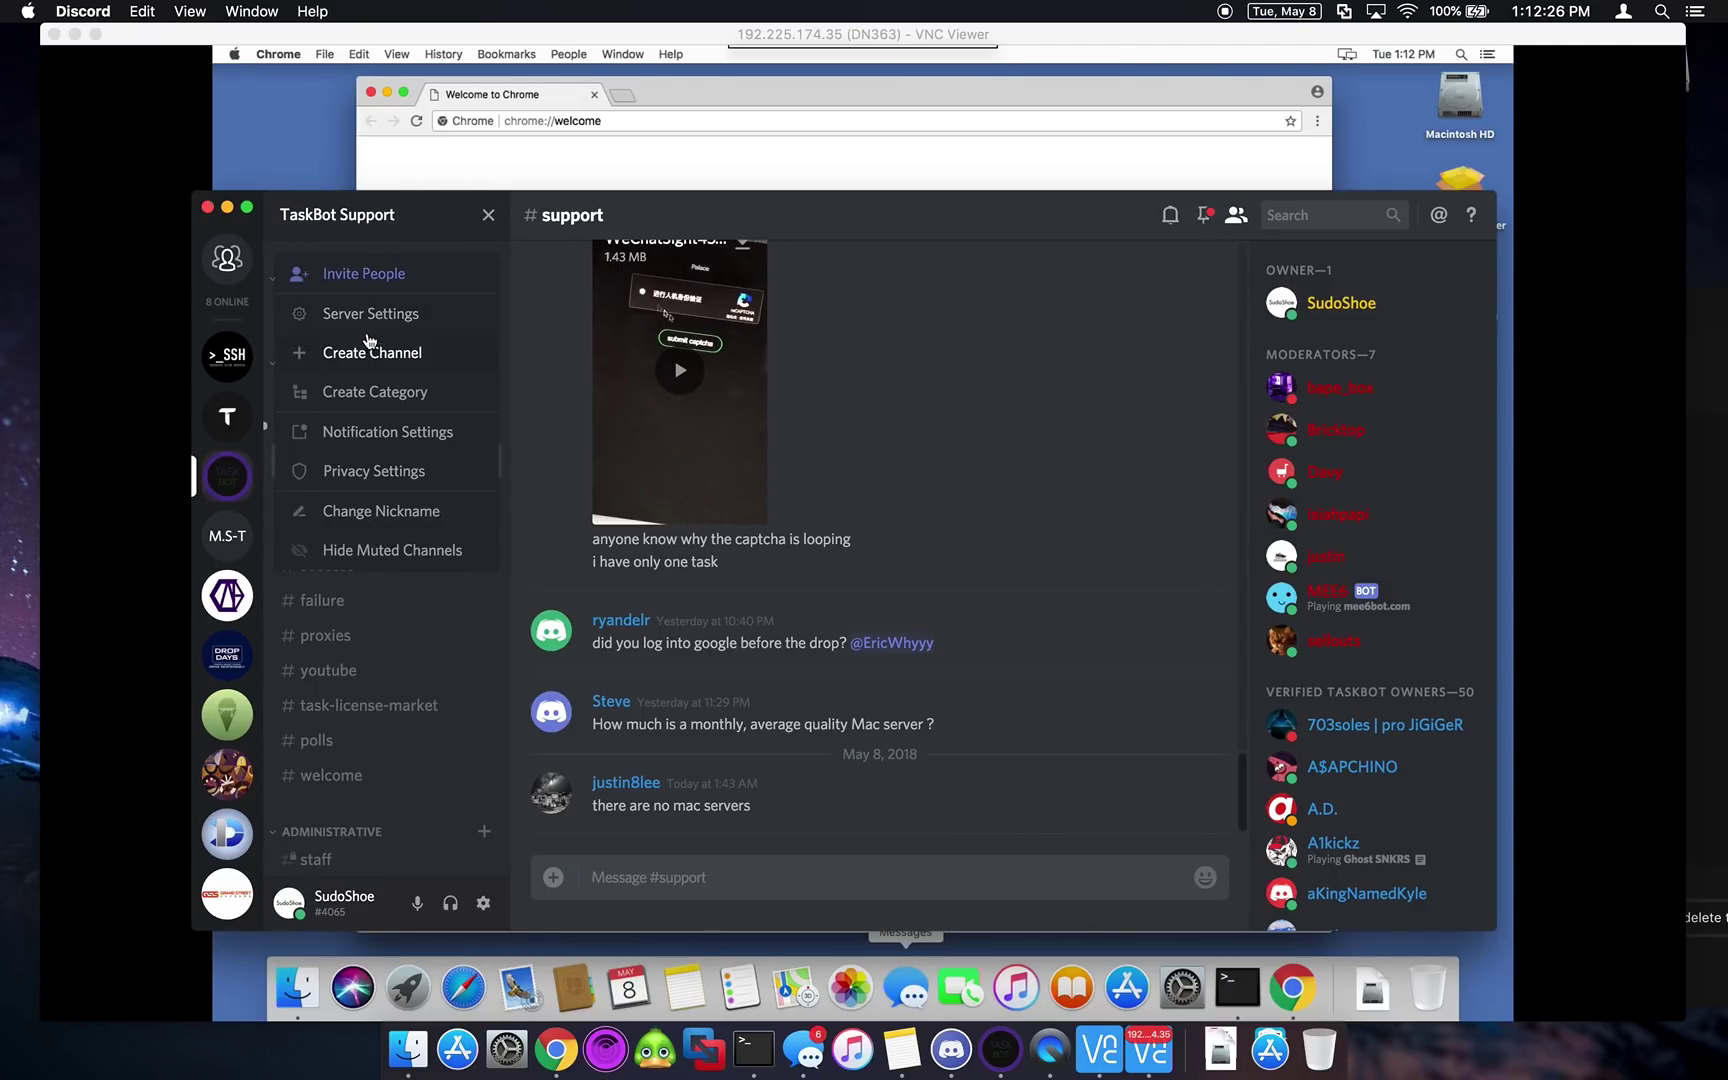
click(374, 320)
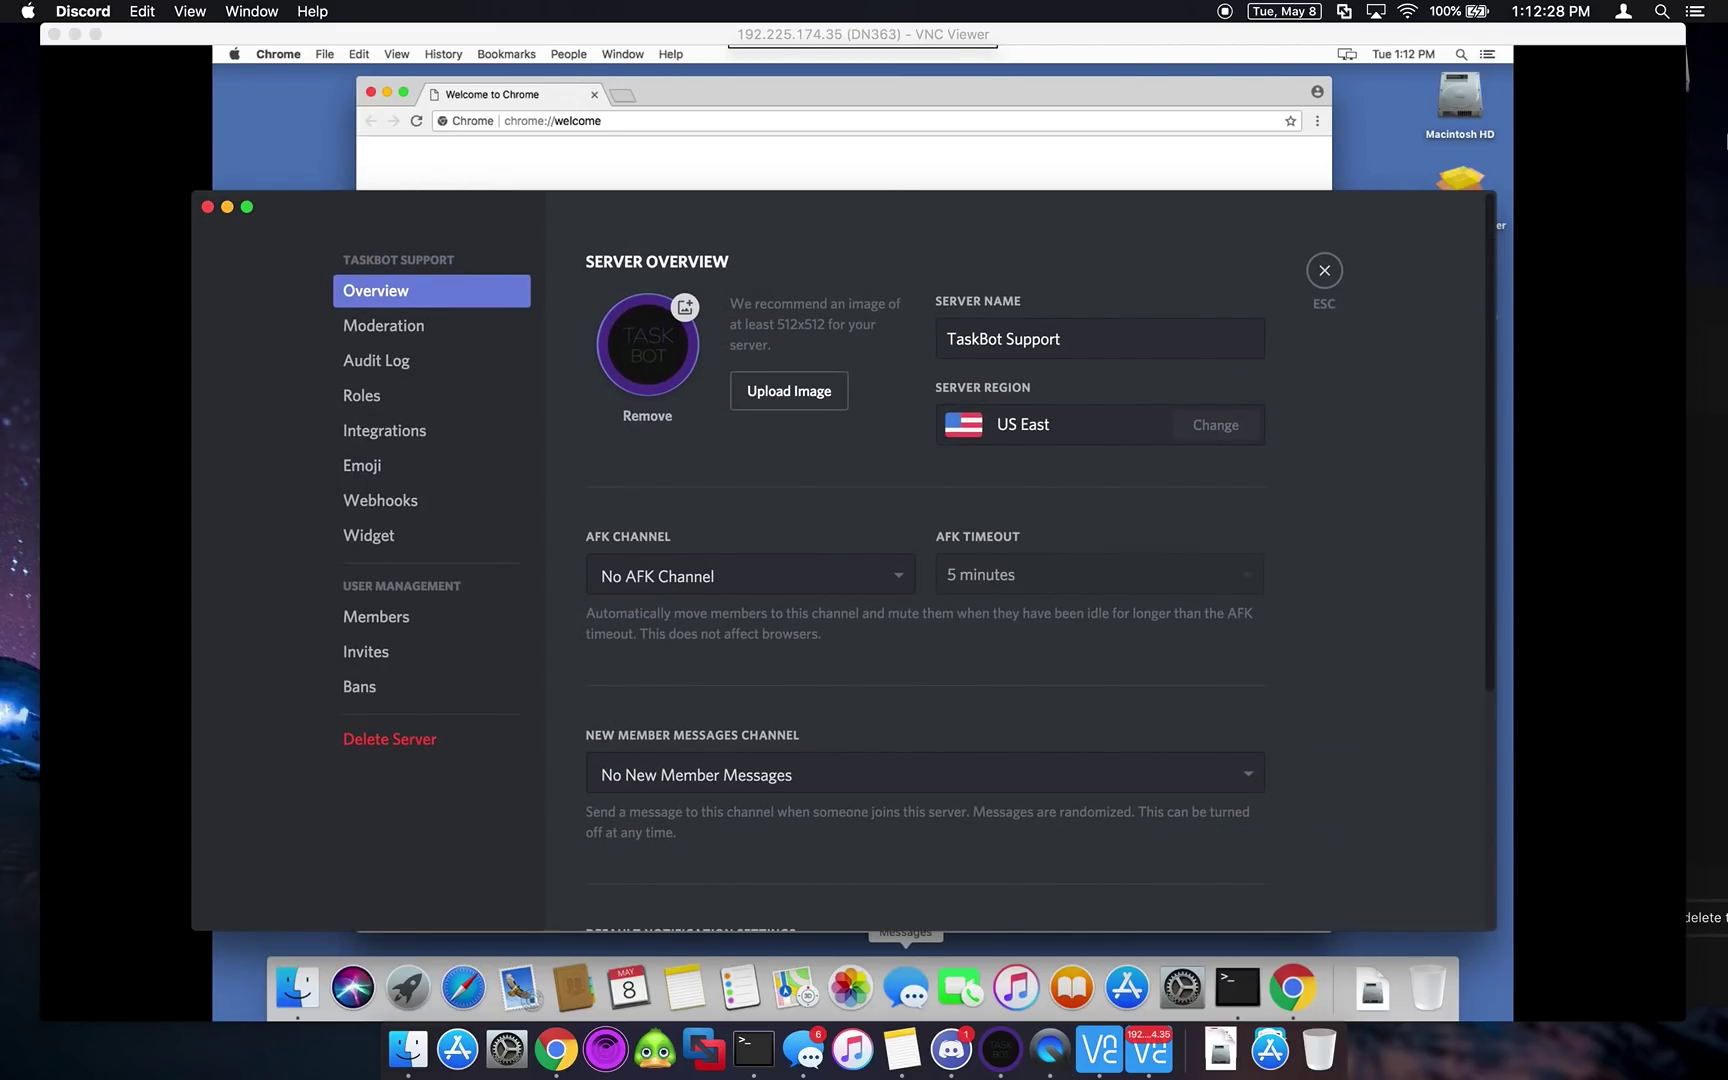
click(398, 630)
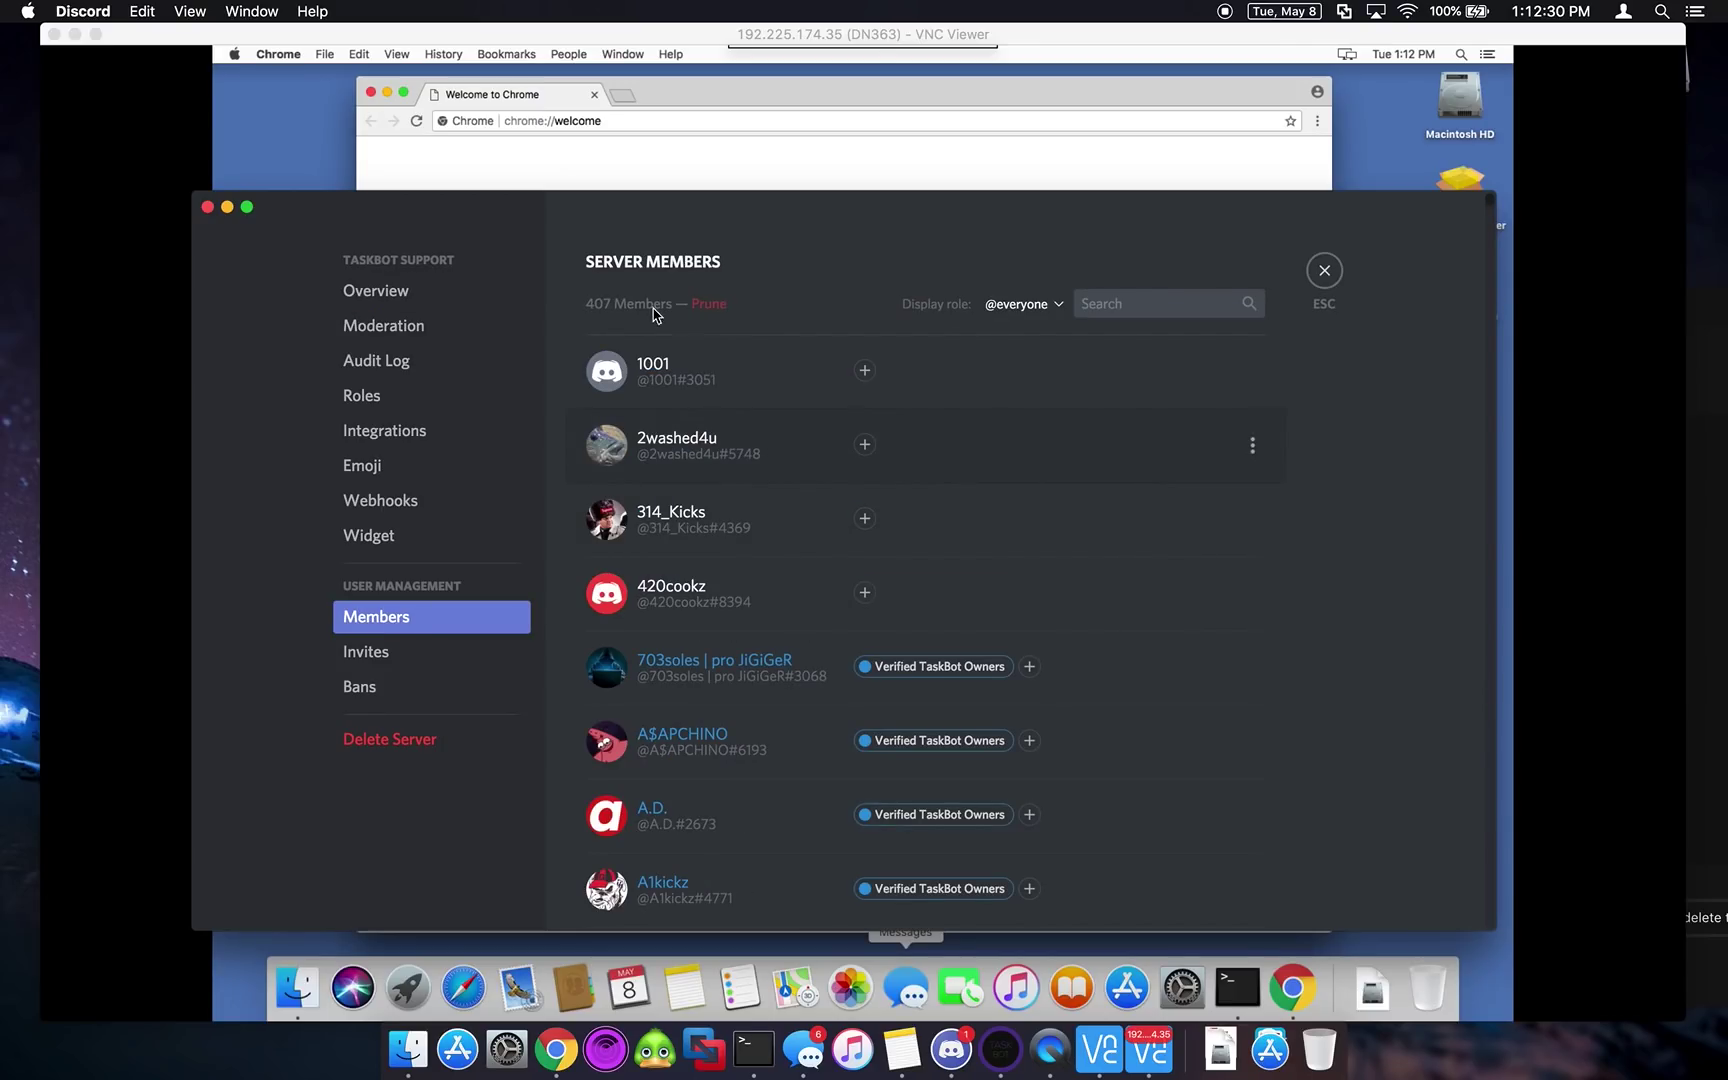
click(1323, 284)
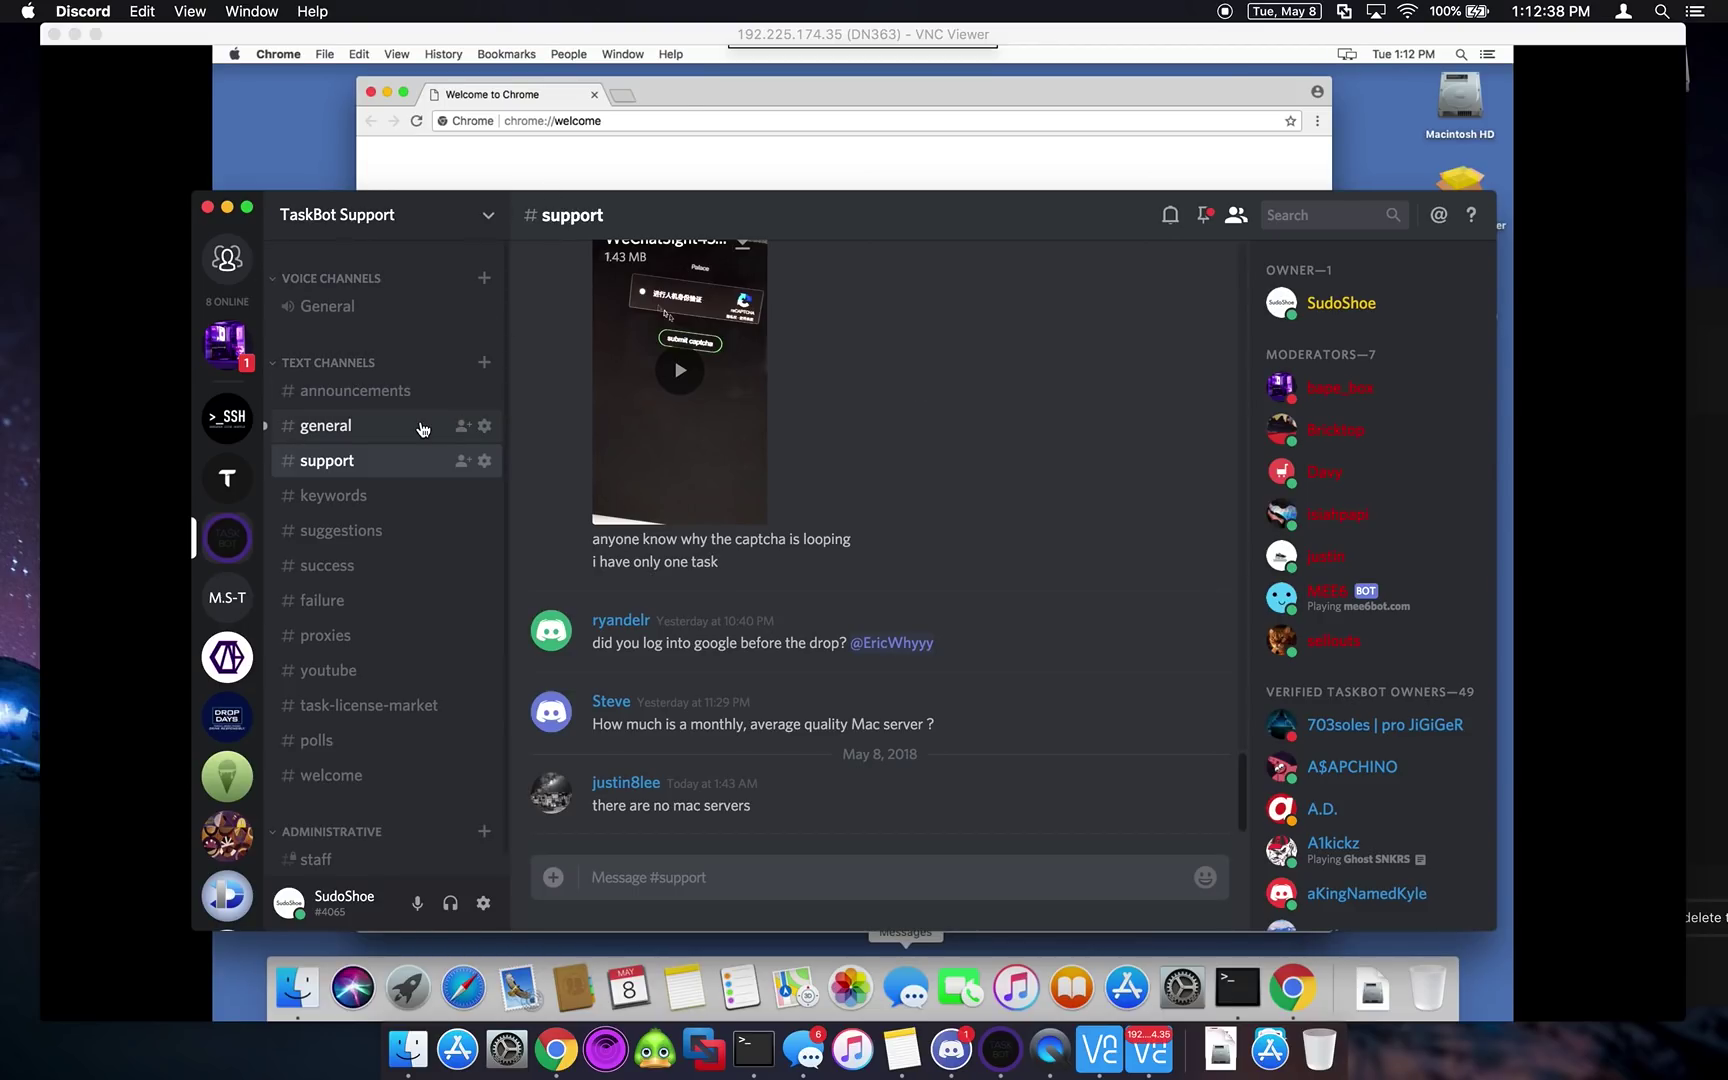
click(322, 440)
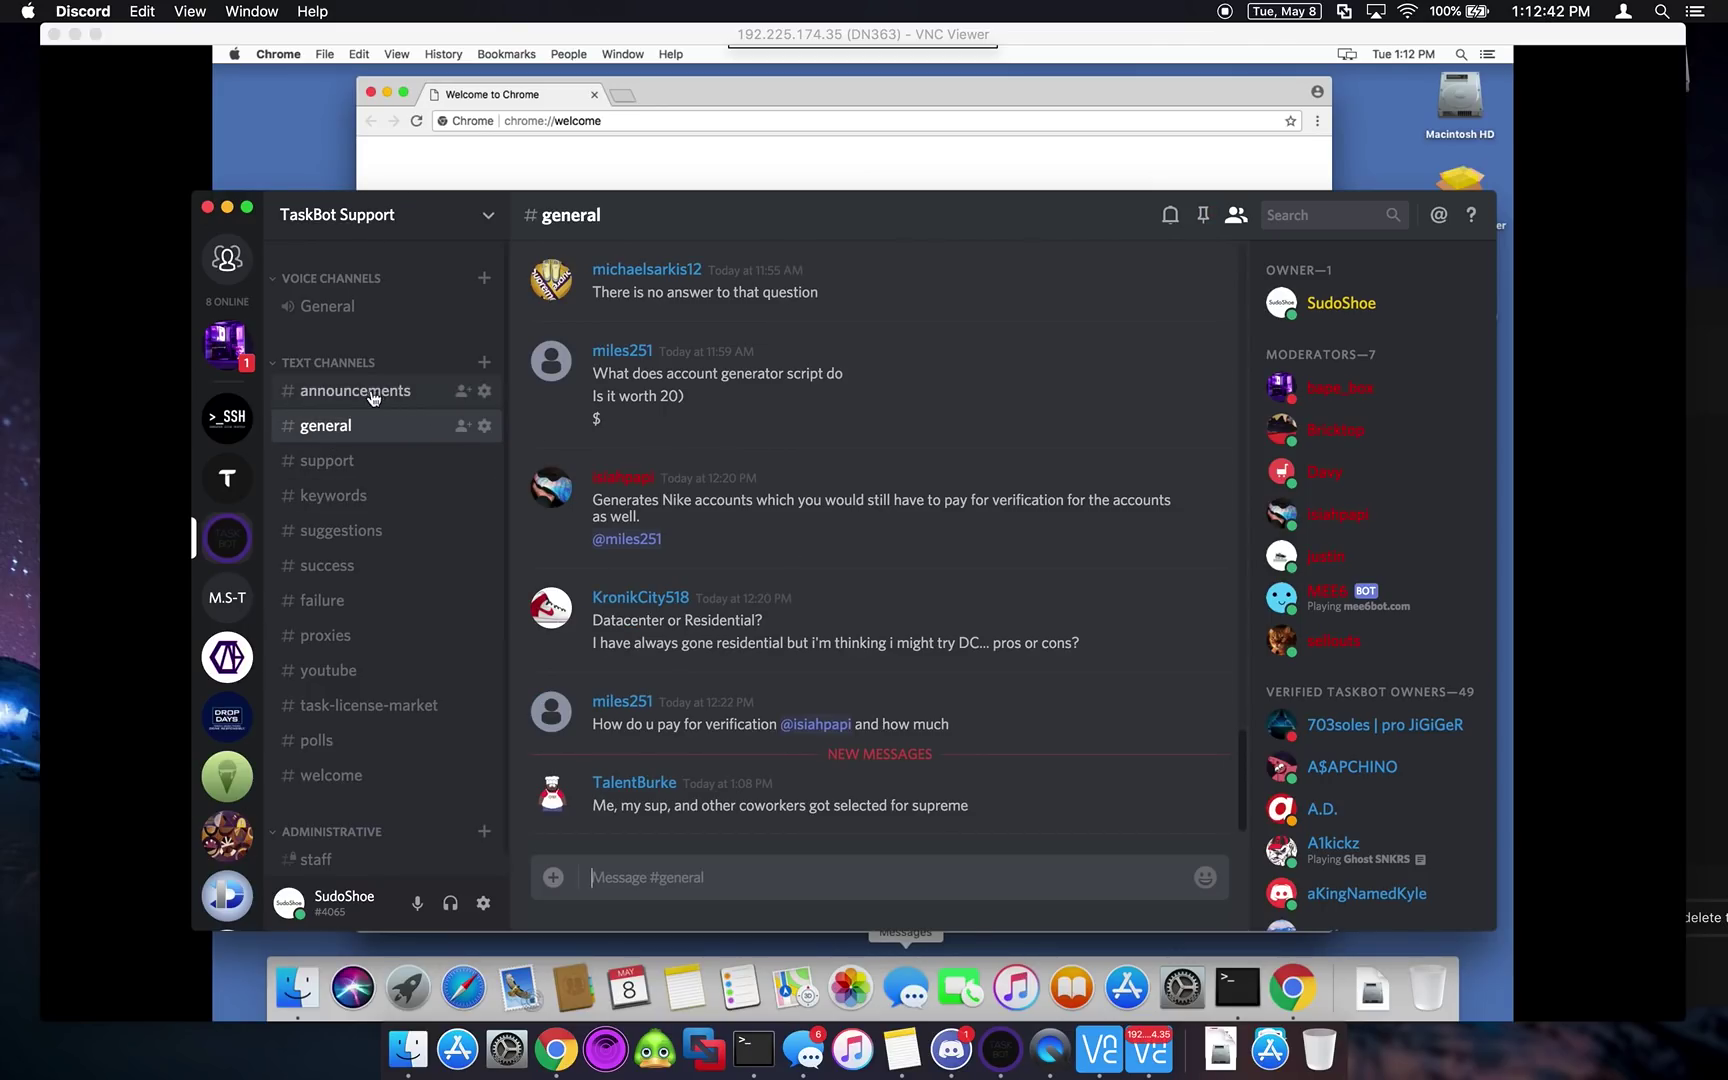
Step: Browse #proxies, #task-license-market and #welcome, enlarge the example screenshot, then return to VNC Viewer
click(352, 648)
click(343, 714)
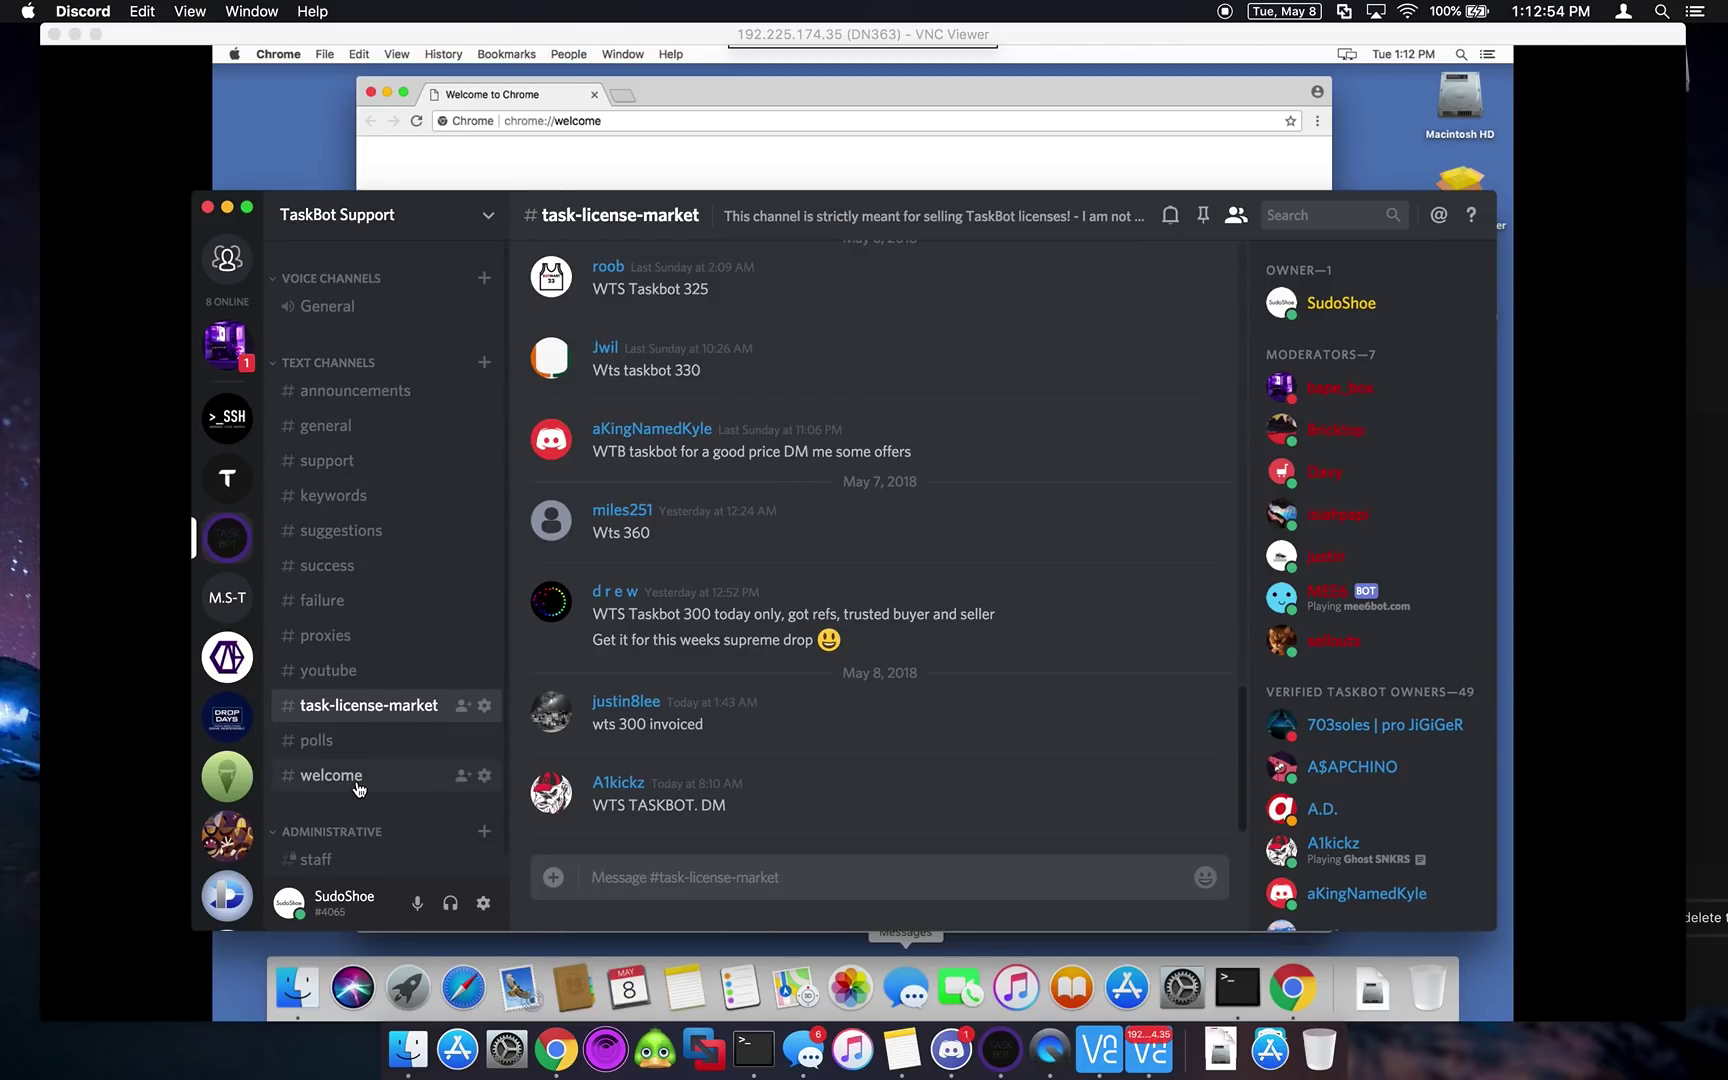
click(401, 790)
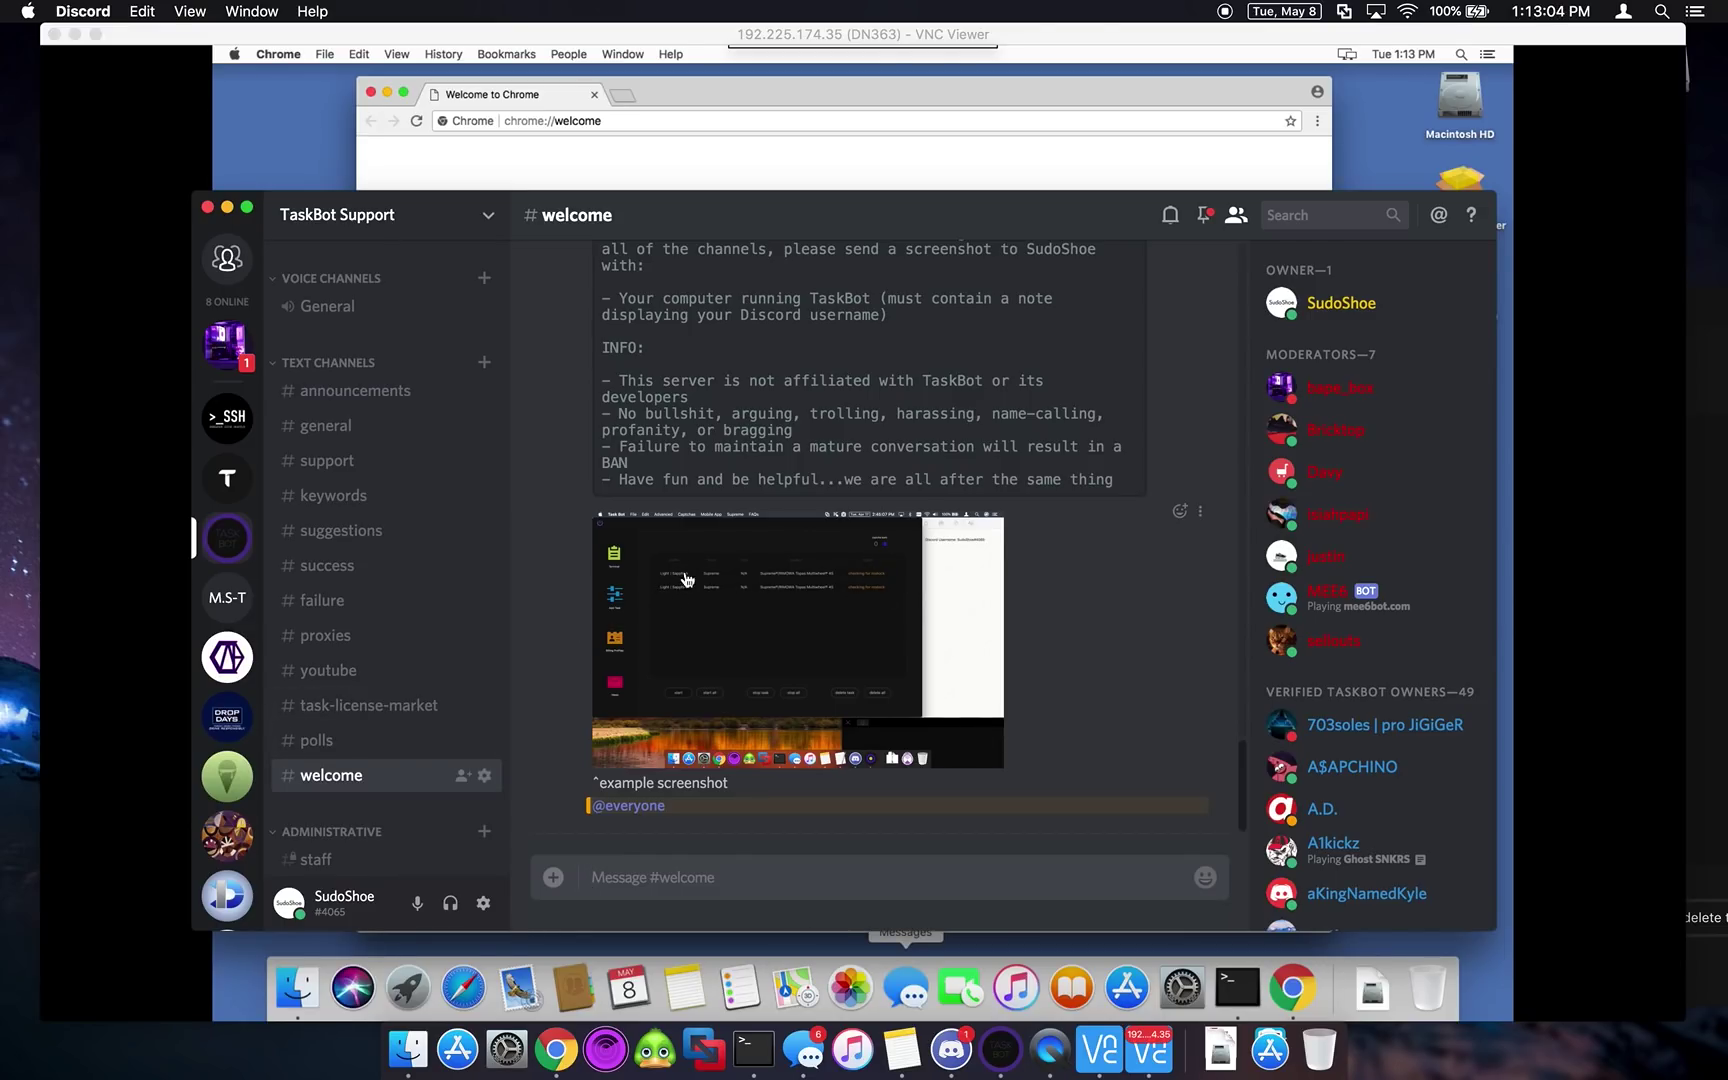
click(972, 562)
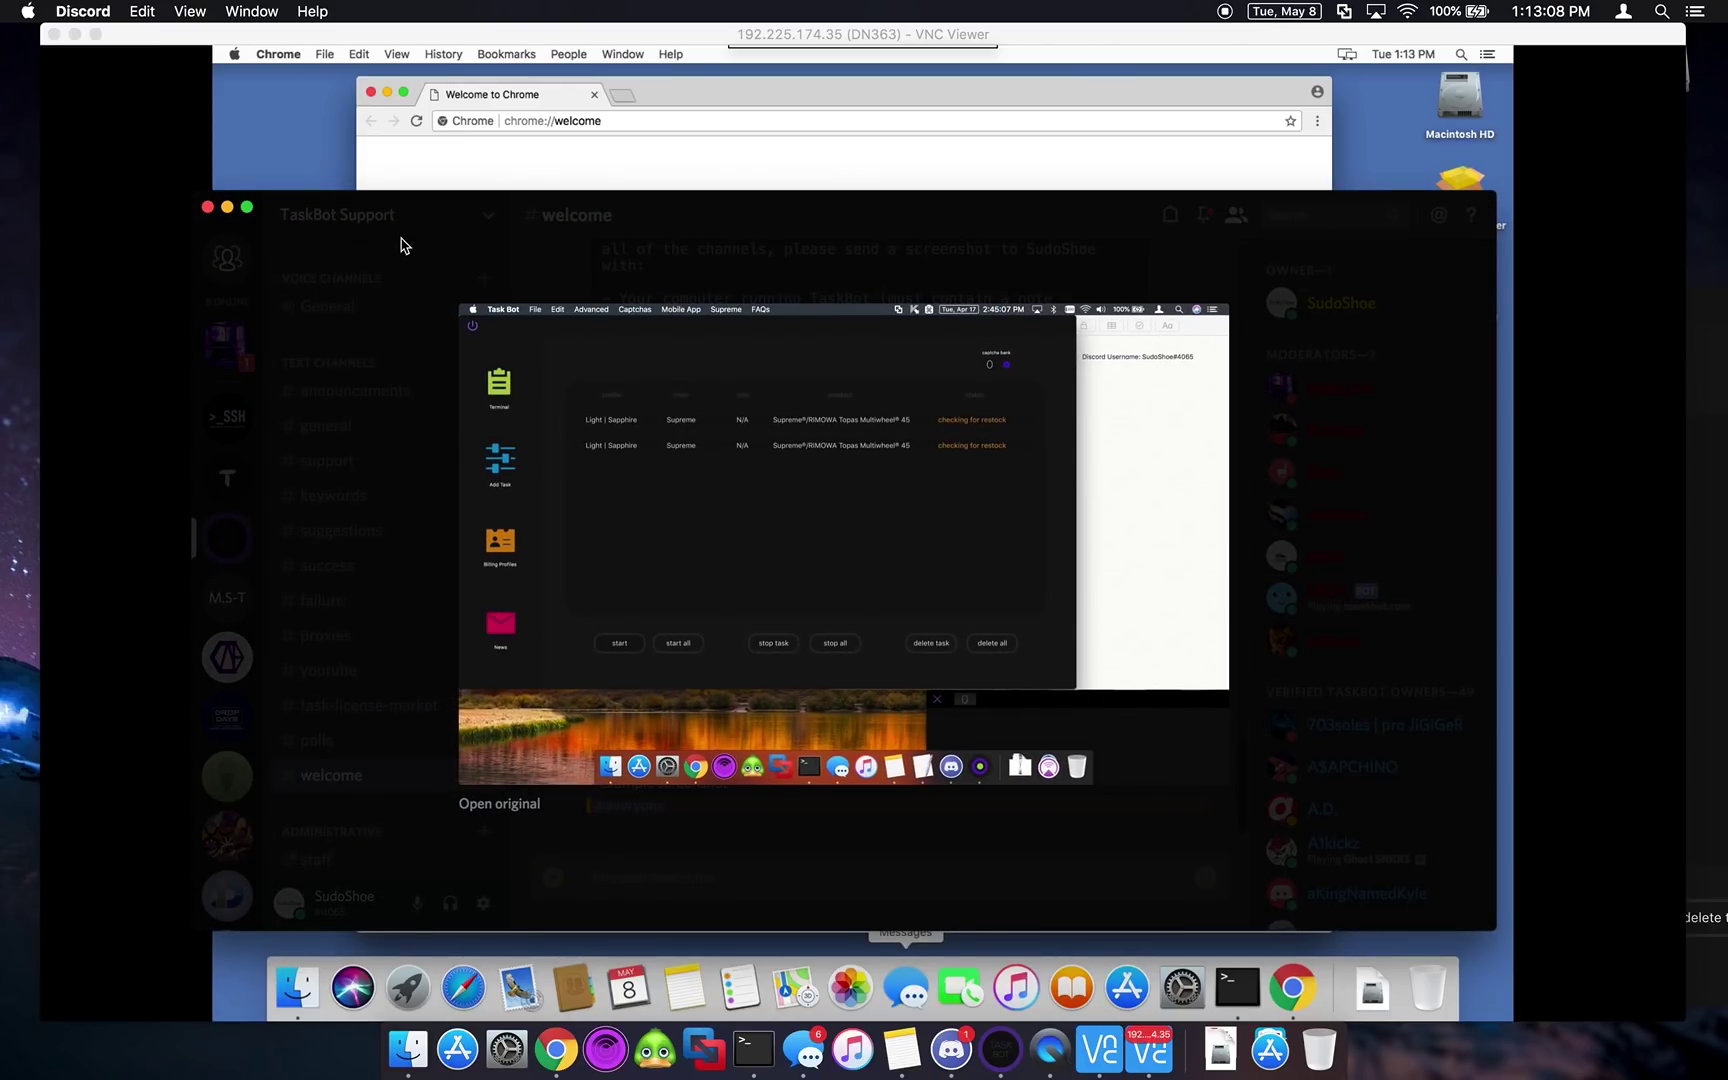
click(411, 272)
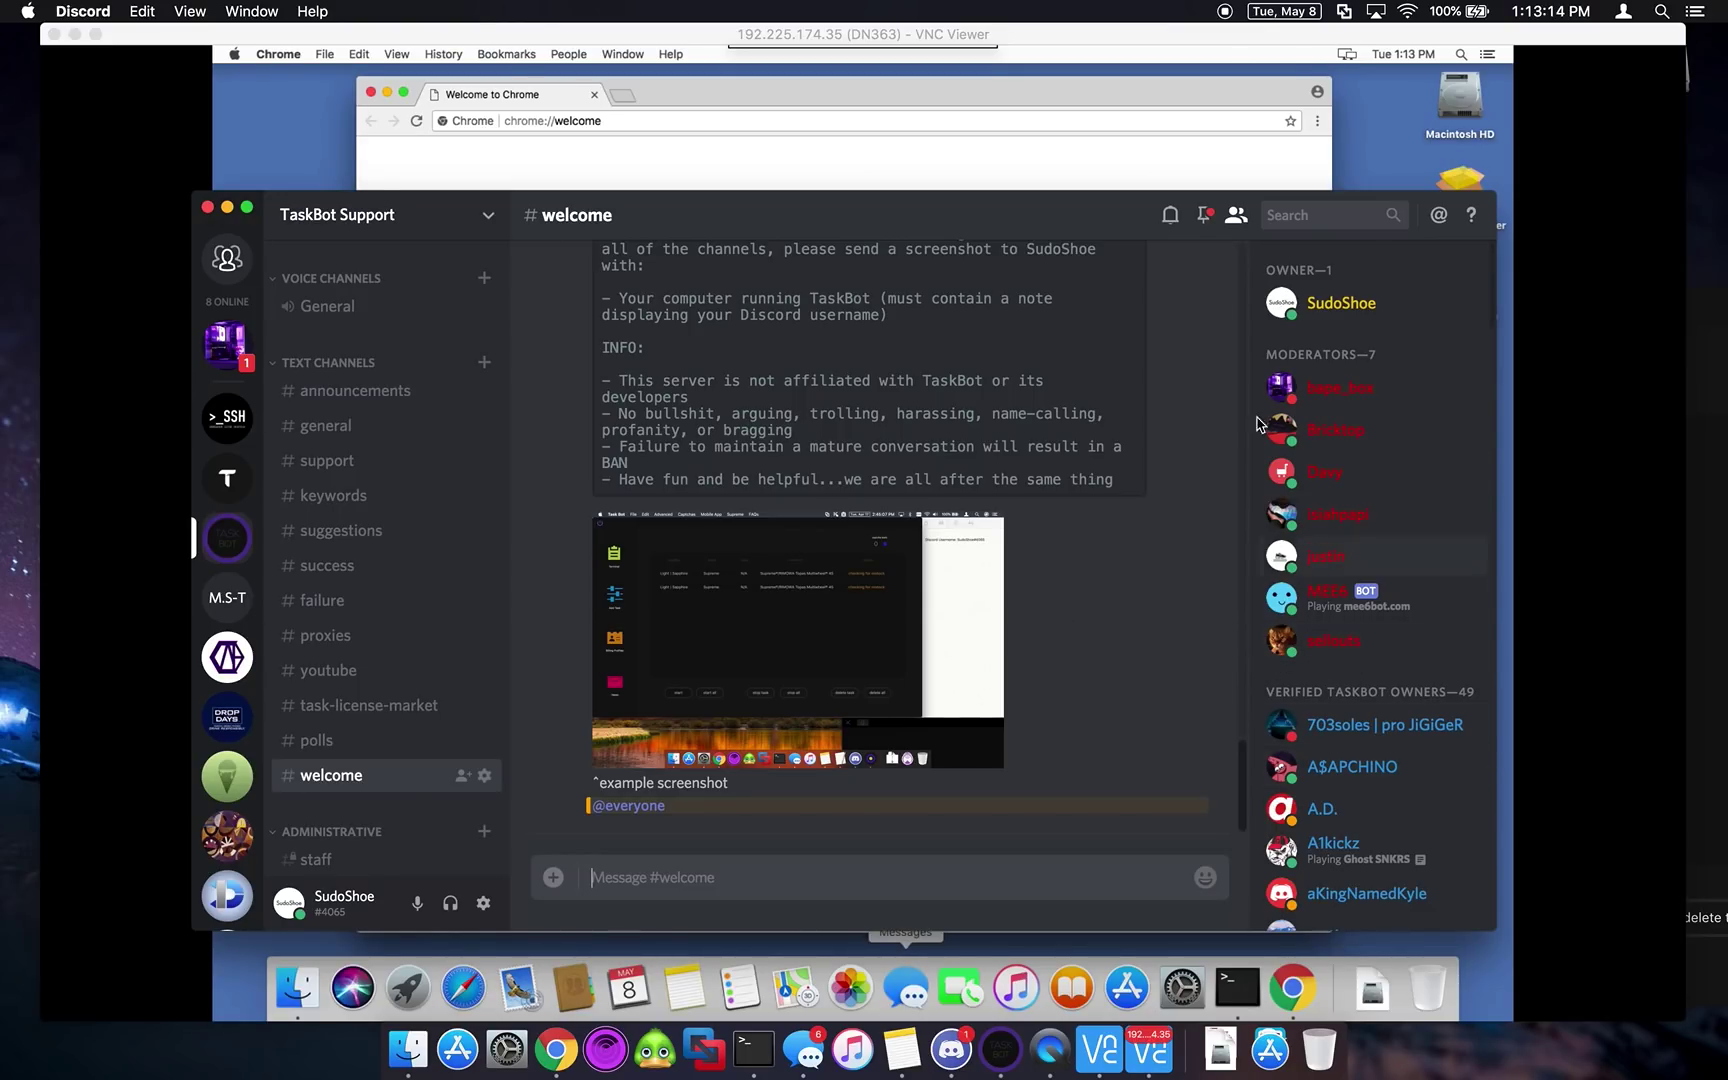
click(621, 142)
Step: Focus Chrome's address bar with Cmd+L on the Welcome to Chrome page
key(super+l)
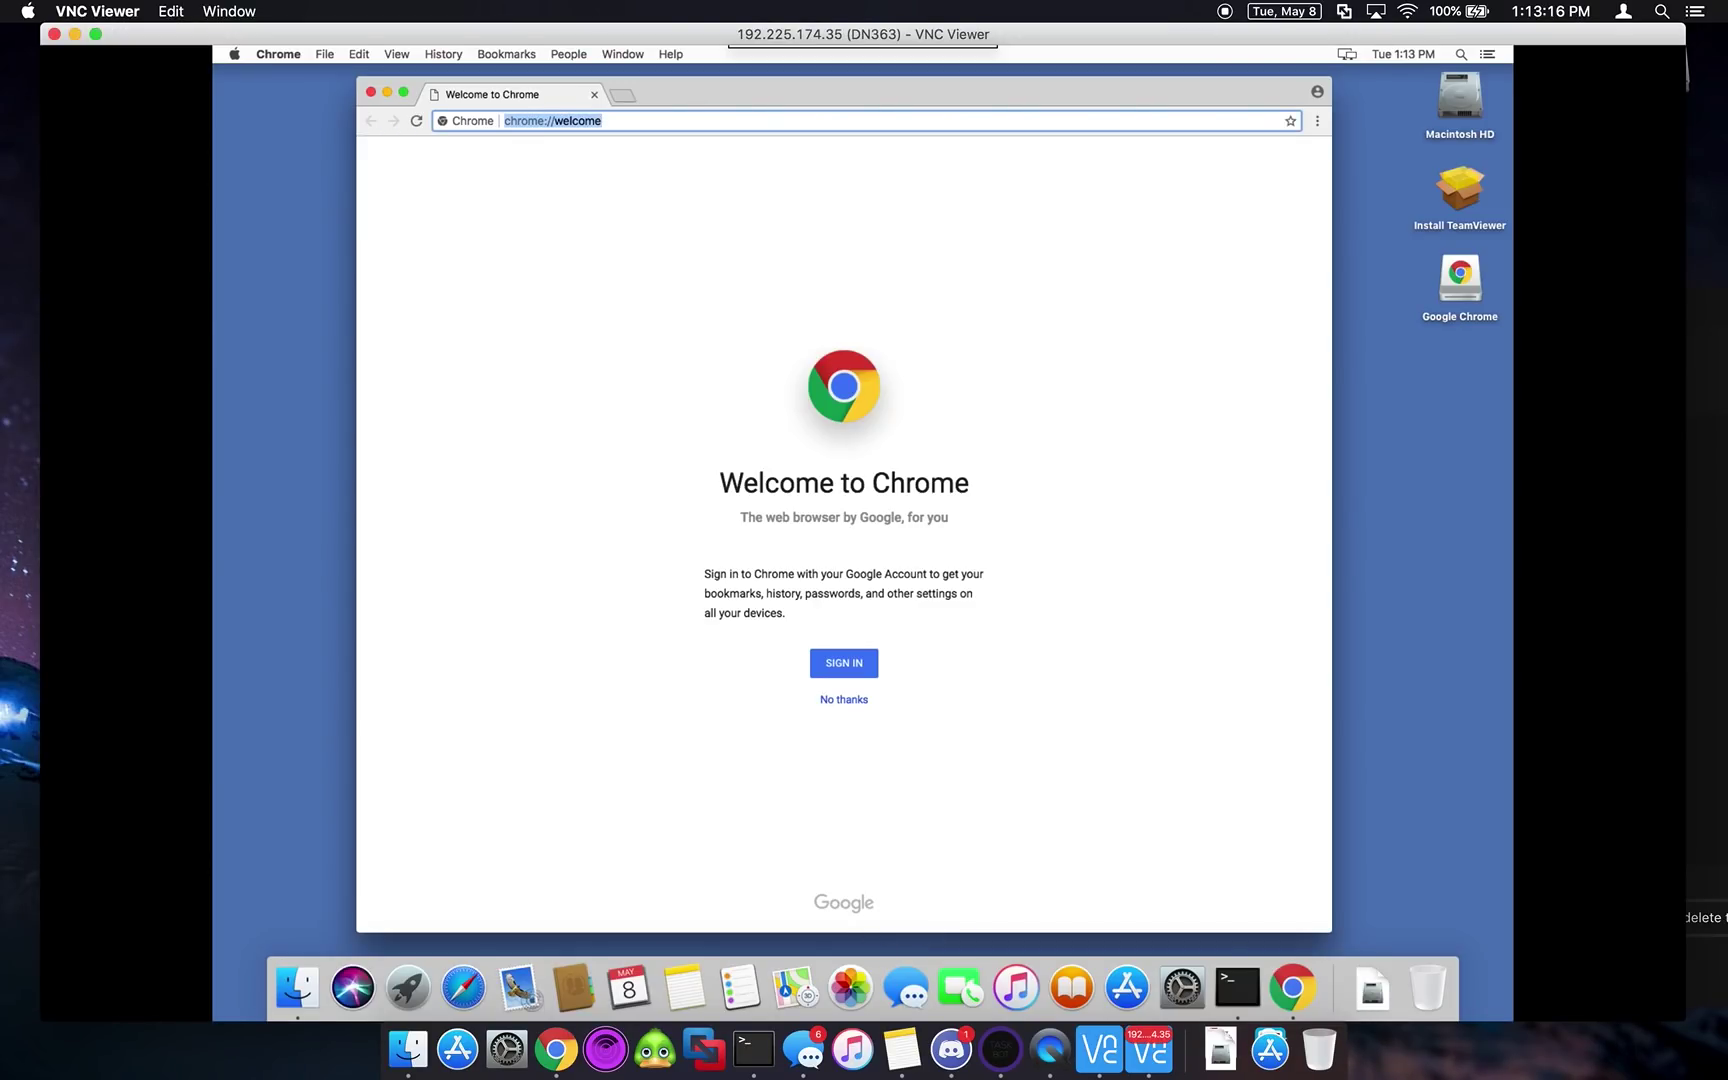